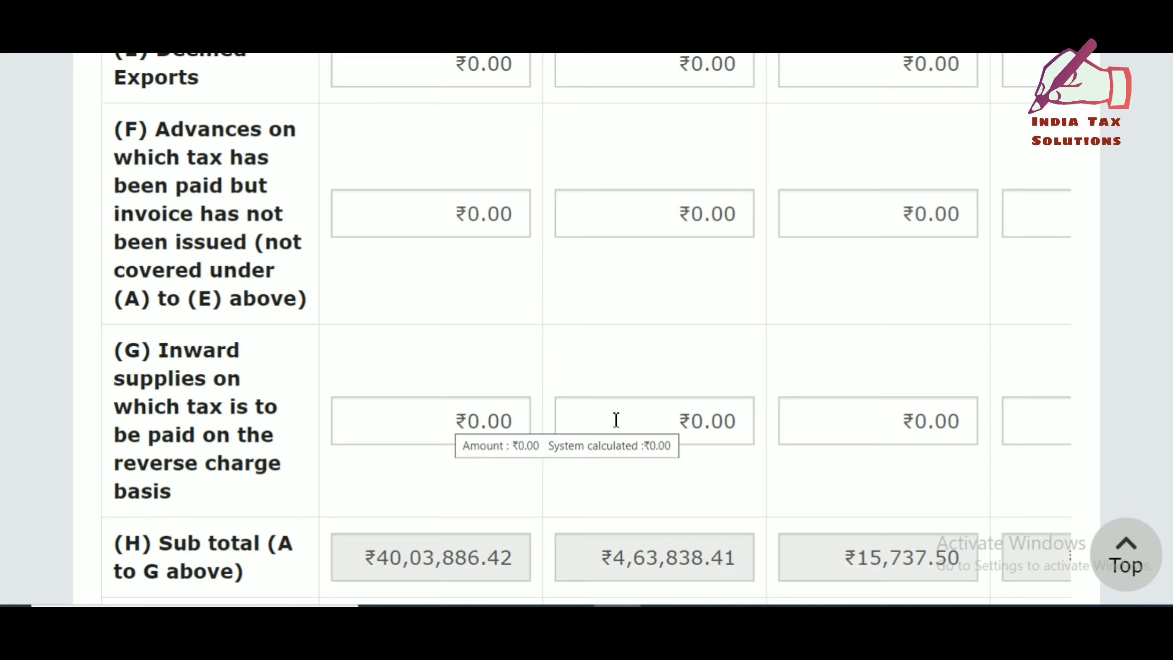
# Review rows G to N of table 4 on taxable supplies, save the table and acknowledge the save.
pyautogui.scroll(-1, 472, 447)
pyautogui.scroll(-2, 472, 449)
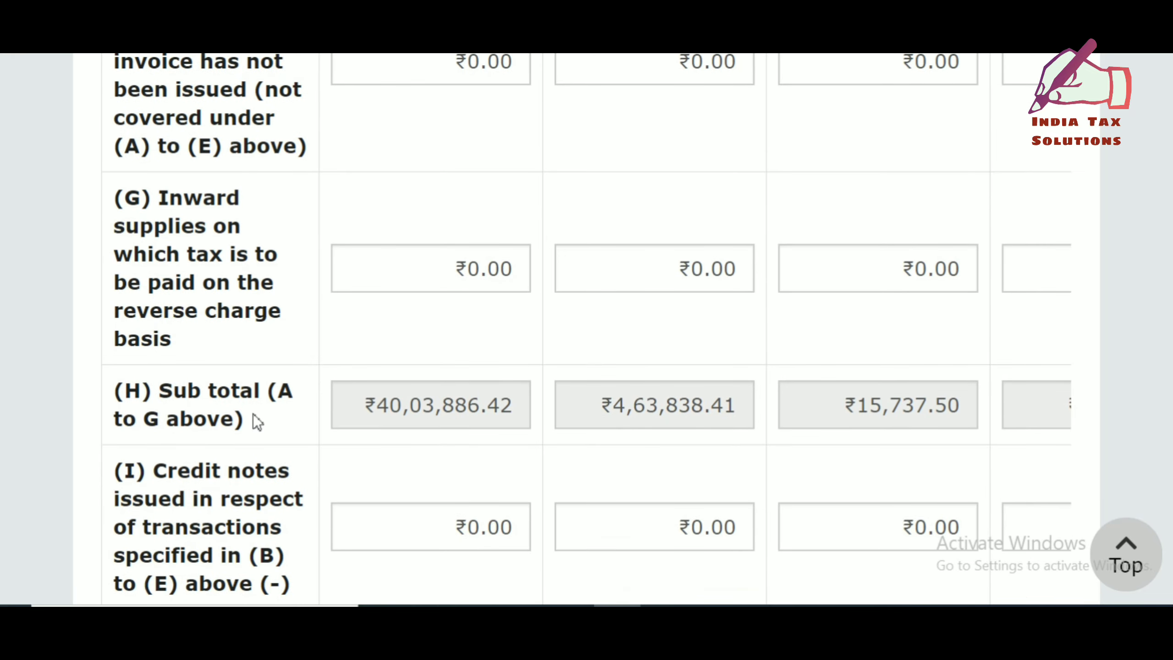
pyautogui.scroll(-1, 720, 422)
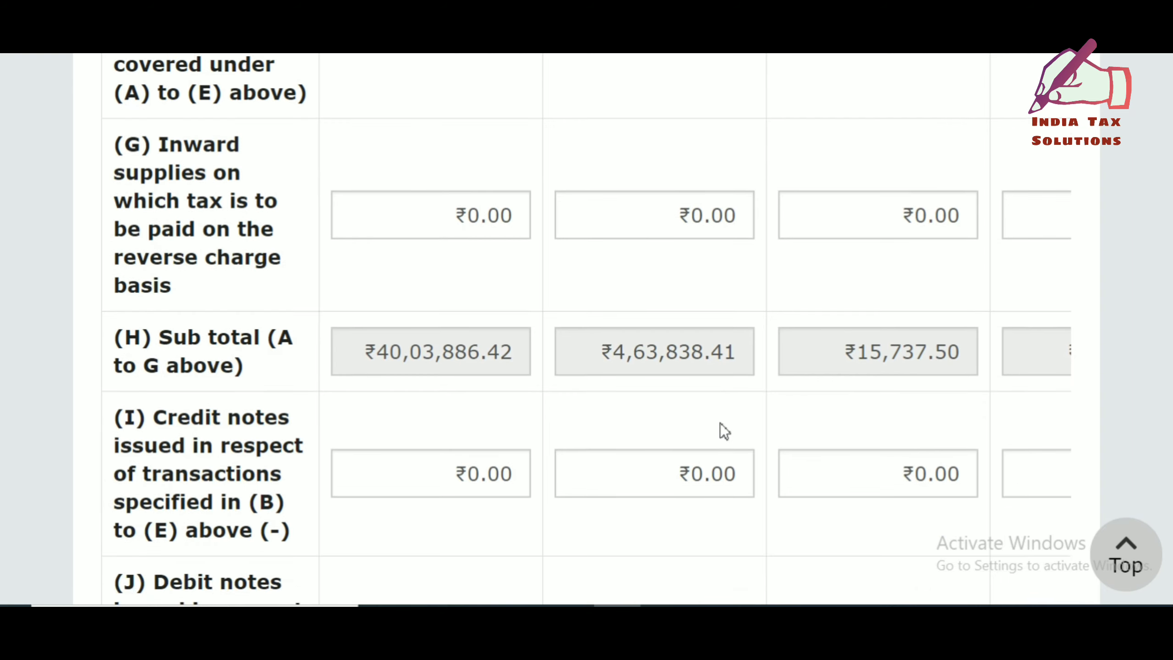
pyautogui.scroll(-4, 721, 423)
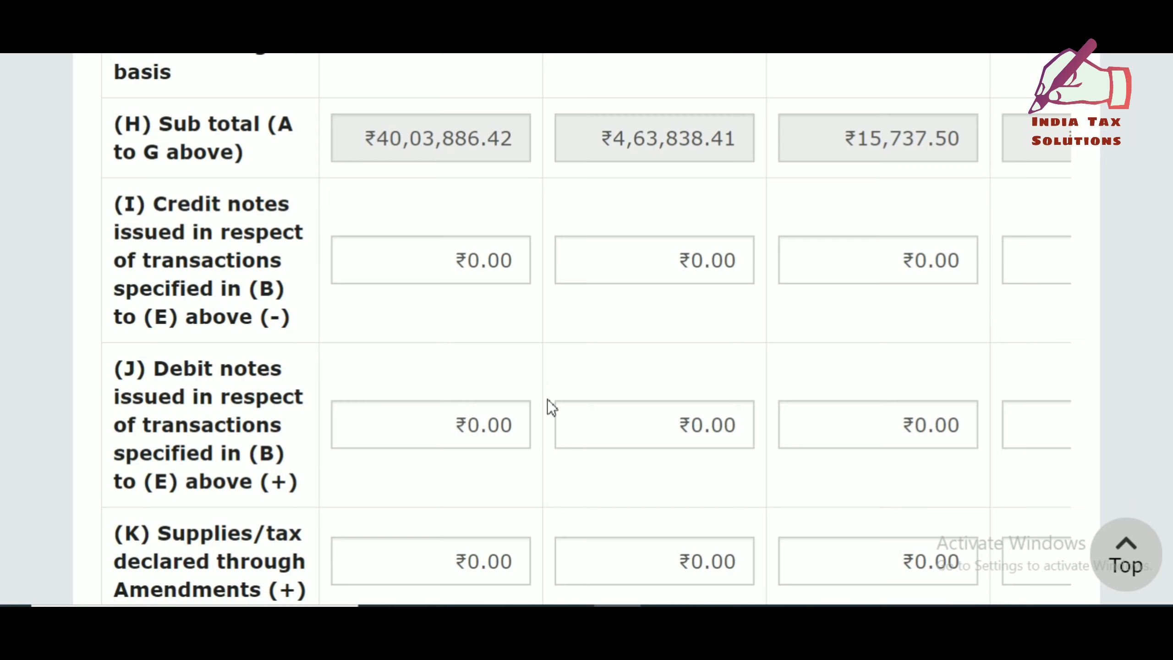
pyautogui.scroll(-1, 436, 414)
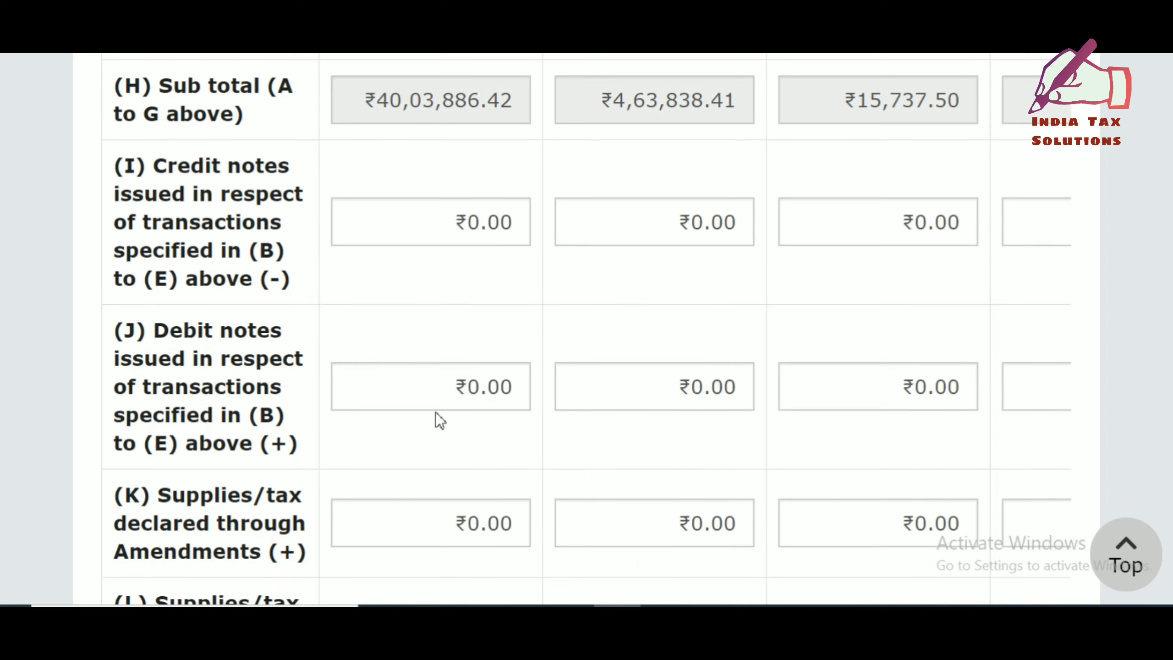
pyautogui.scroll(-5, 435, 413)
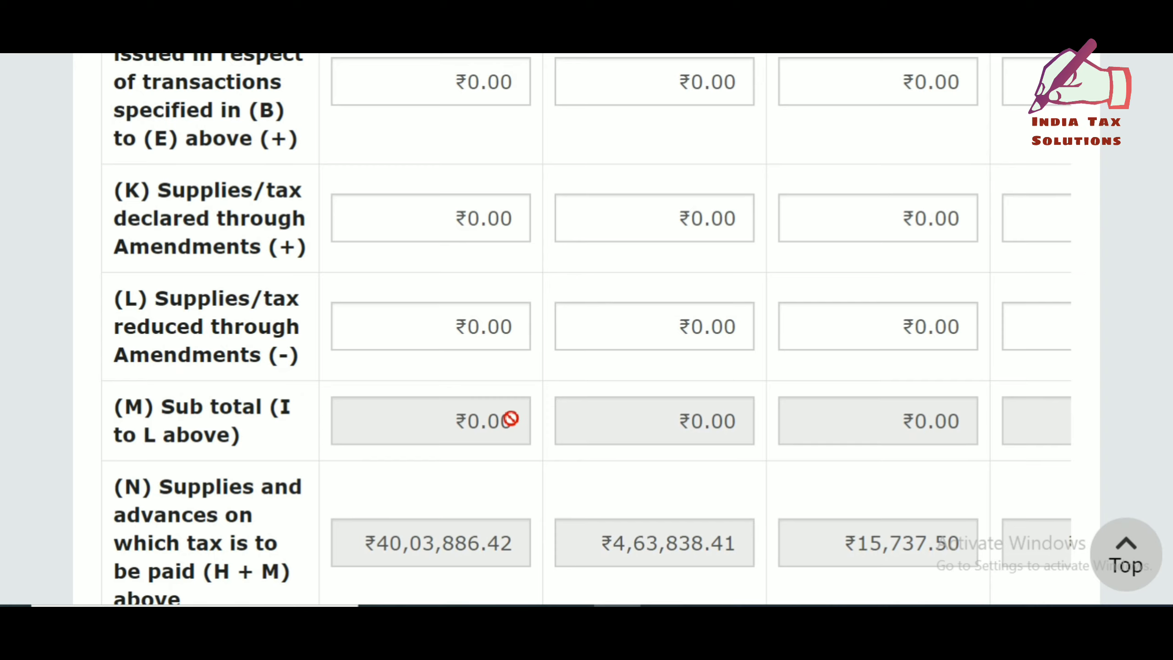
pyautogui.scroll(-5, 510, 419)
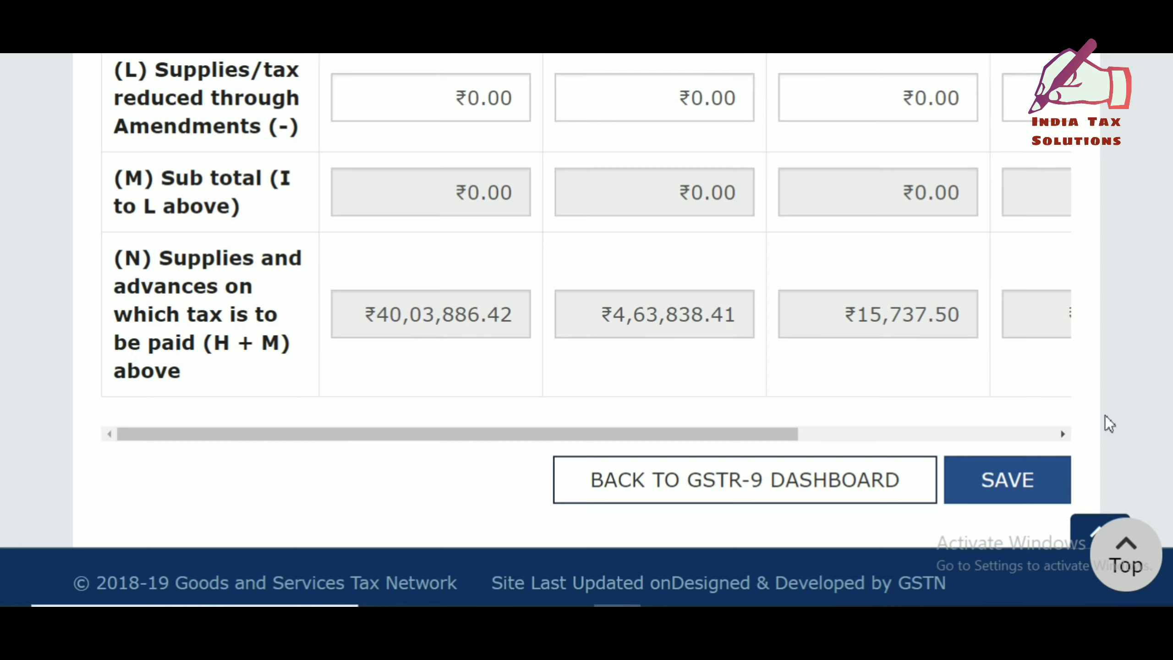
pyautogui.click(1009, 487)
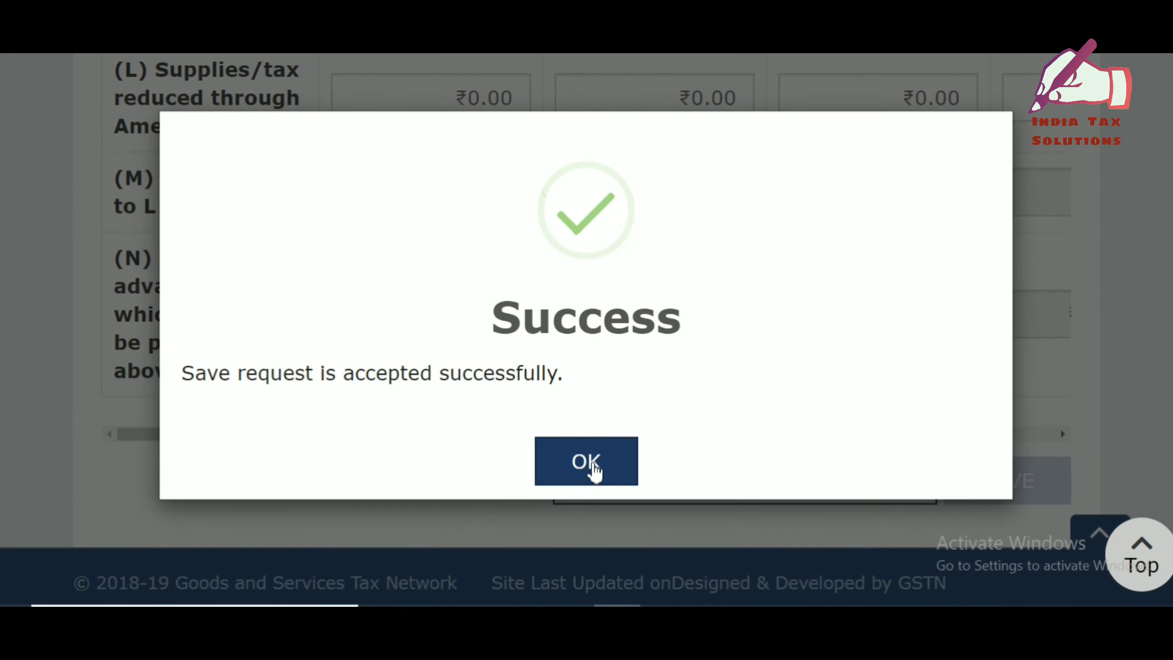
pyautogui.click(593, 471)
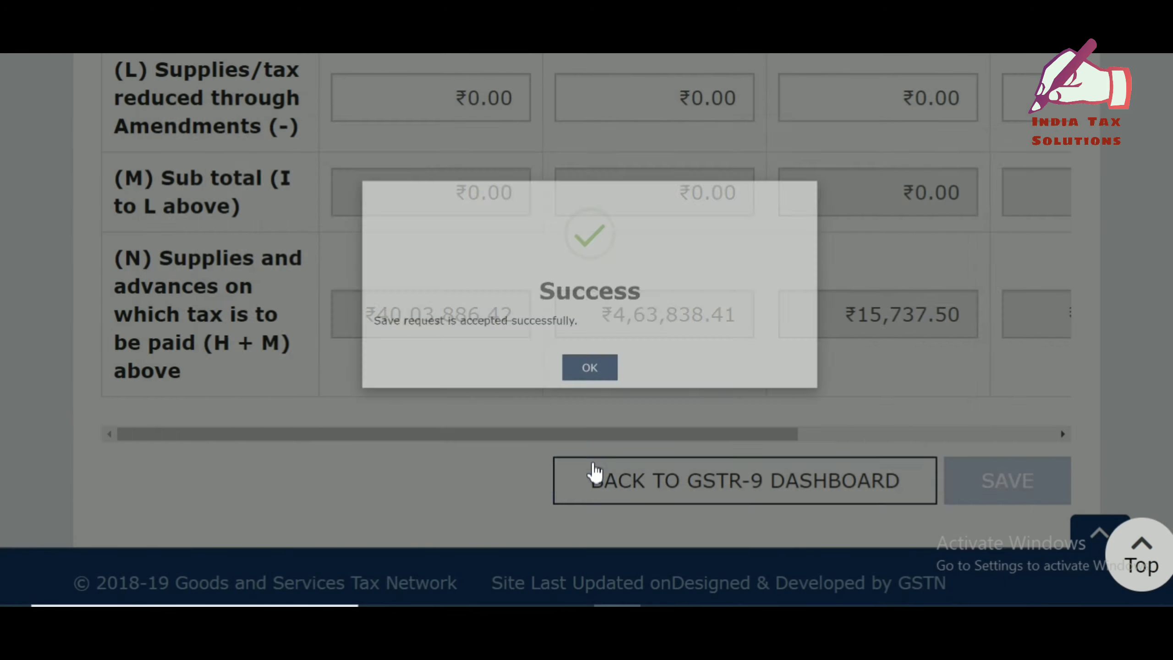
# Return to the GSTR-9 dashboard and open table 5, Details of Outward supplies on which tax is not payable.
pyautogui.click(758, 493)
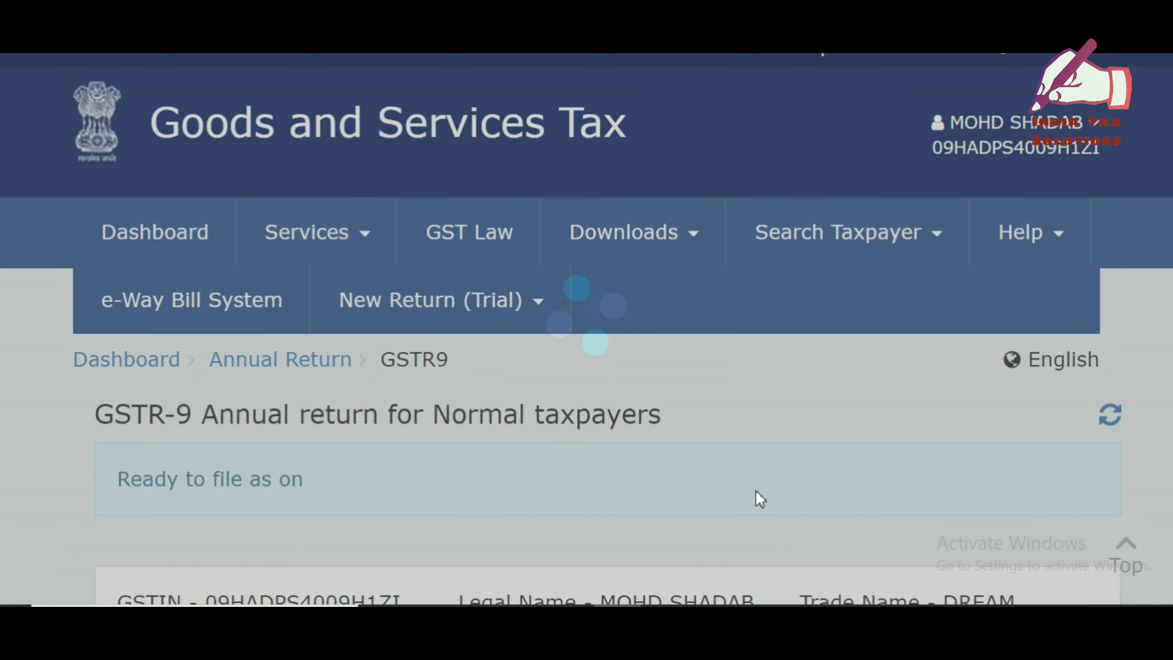
pyautogui.scroll(-10, 735, 441)
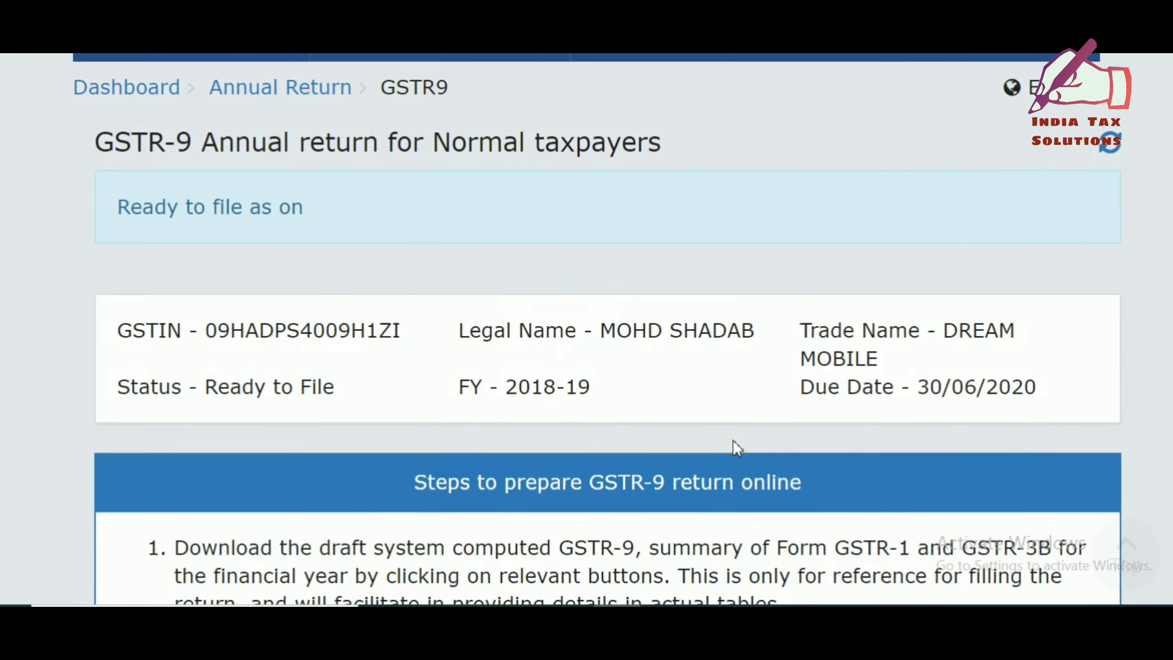
pyautogui.scroll(-5, 736, 451)
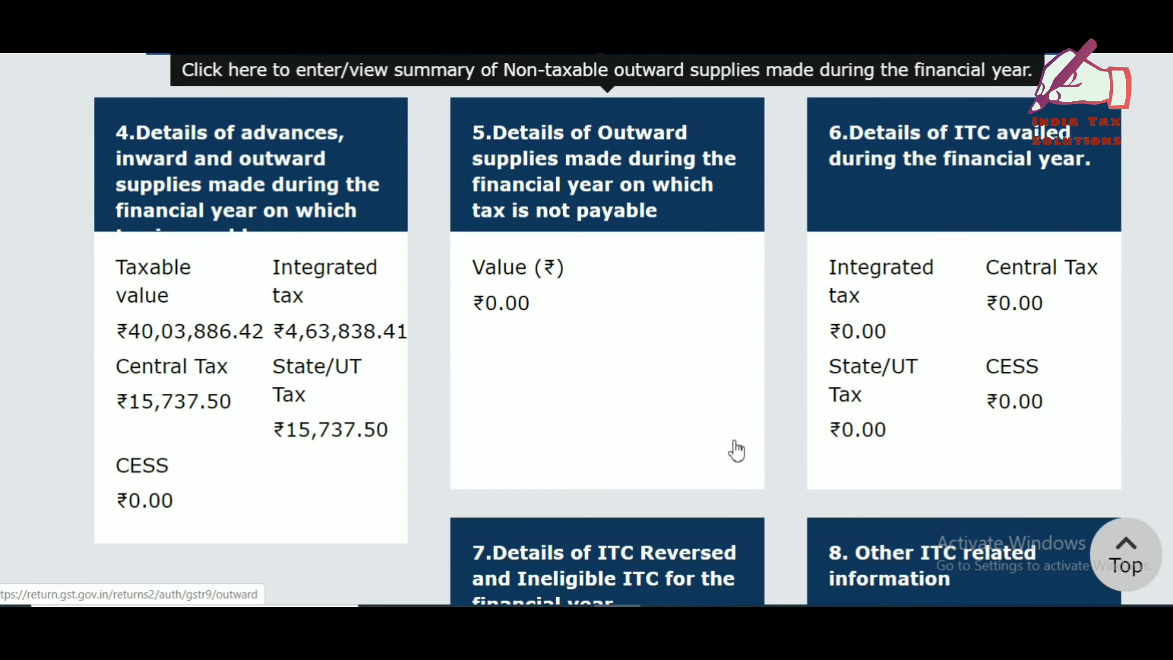
pyautogui.click(583, 139)
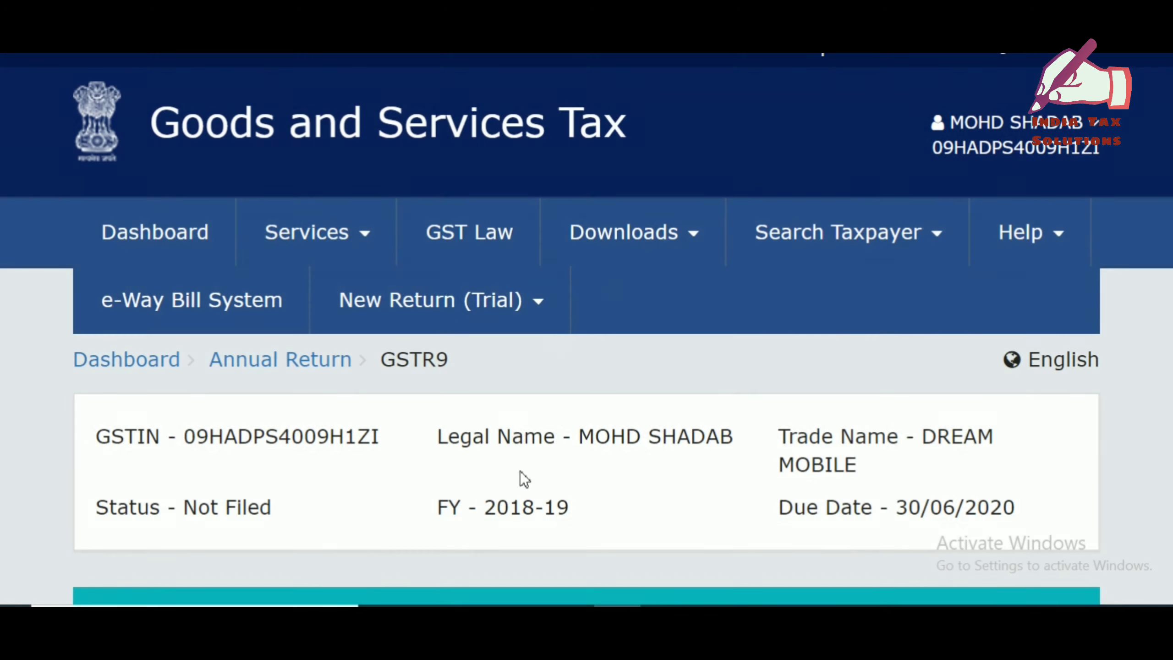
# Examine table 5 from zero rated supply in row A through total turnover in row N.
pyautogui.scroll(-10, 521, 472)
pyautogui.scroll(-5, 522, 472)
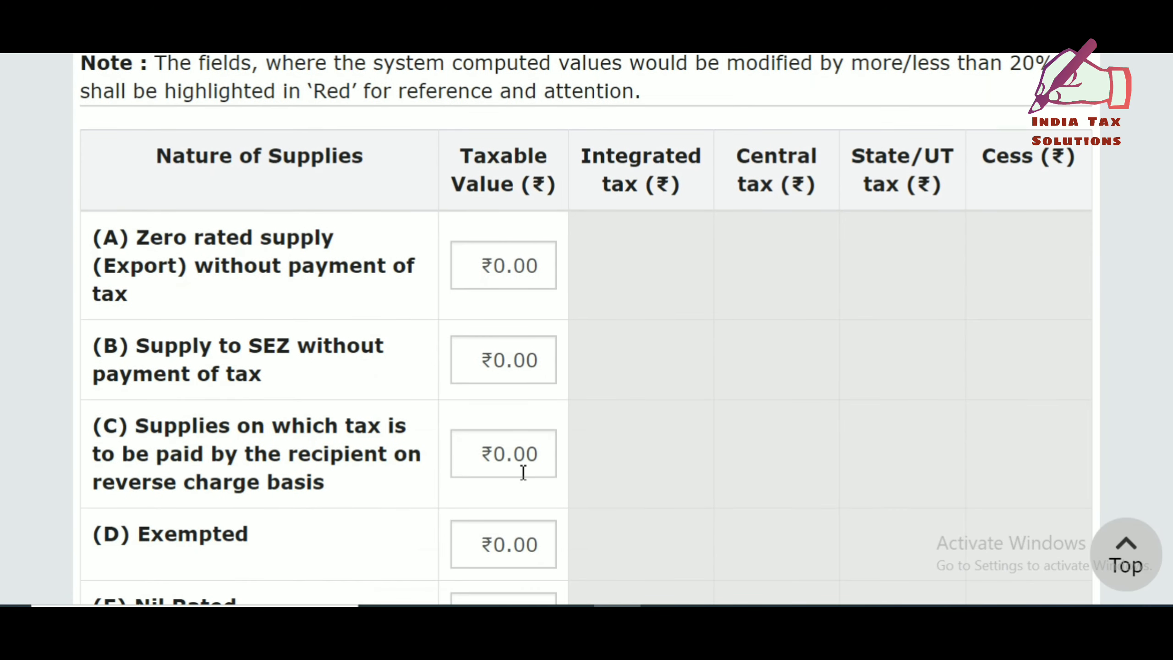
pyautogui.scroll(10, 523, 471)
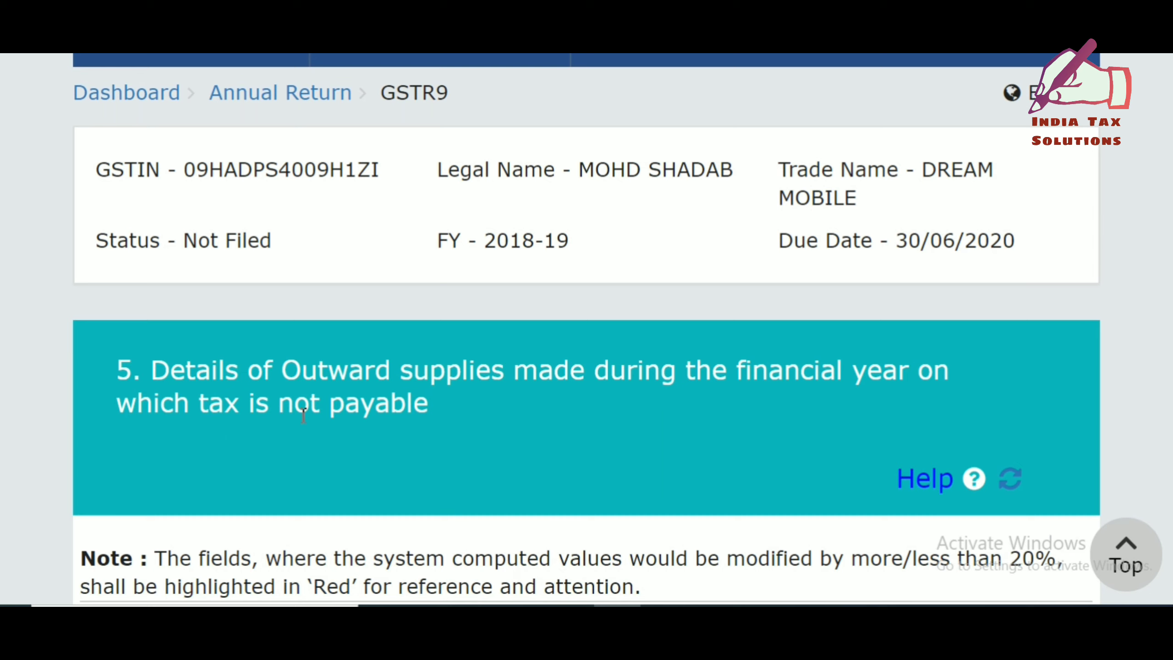
pyautogui.scroll(-10, 365, 413)
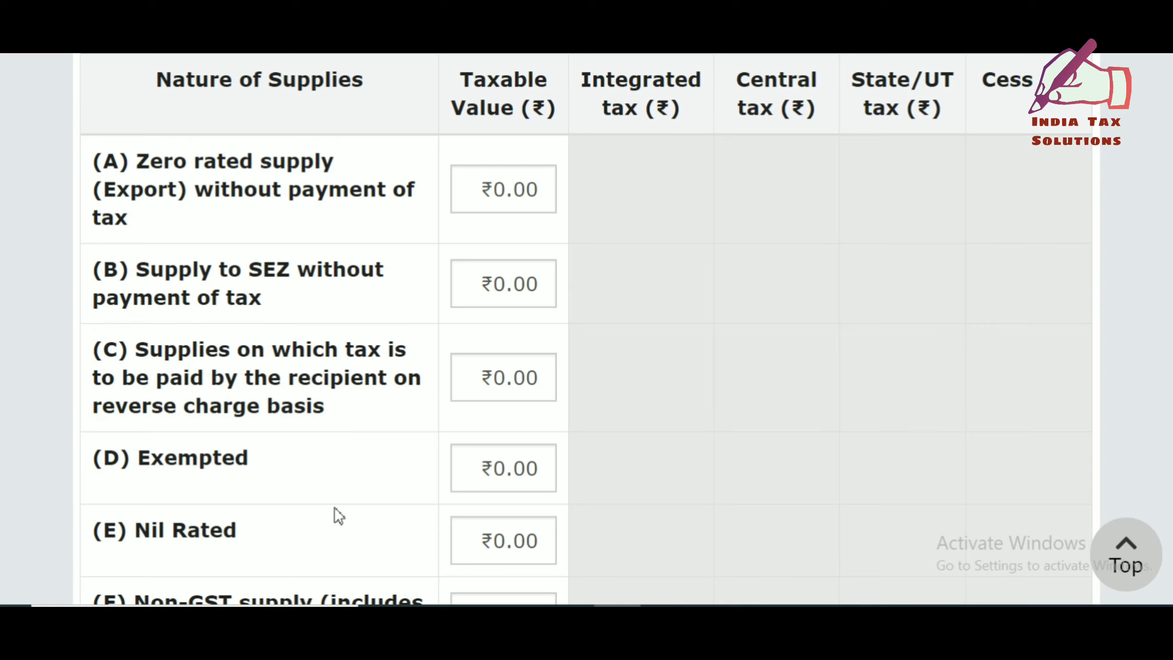
pyautogui.scroll(-5, 335, 508)
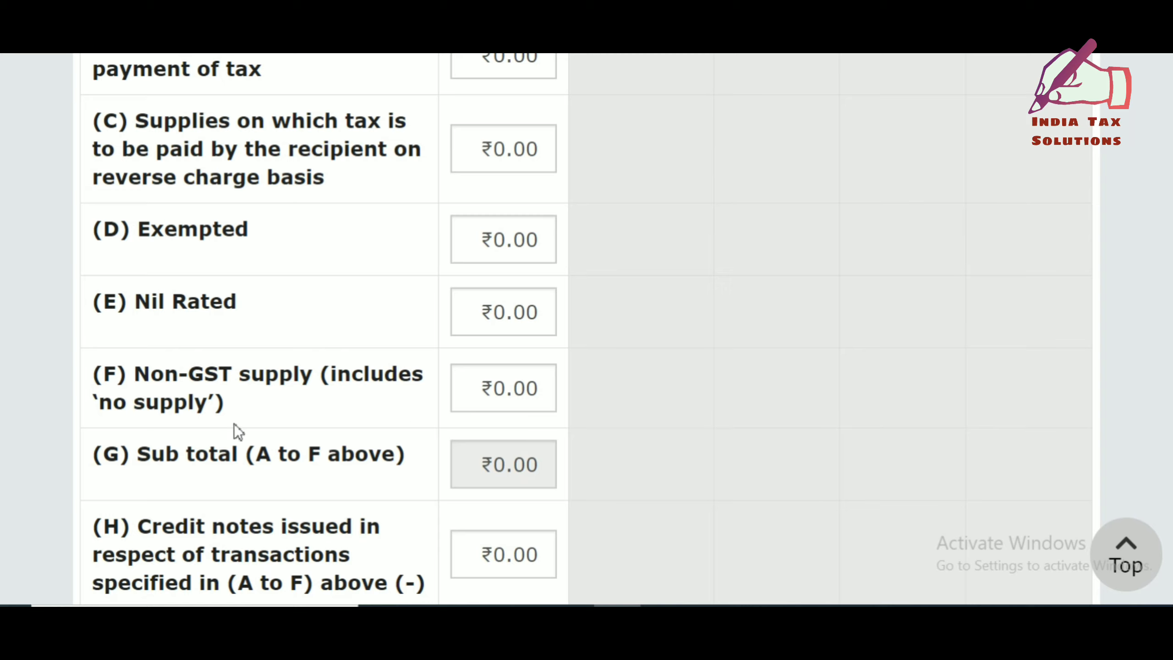
pyautogui.scroll(-4, 363, 489)
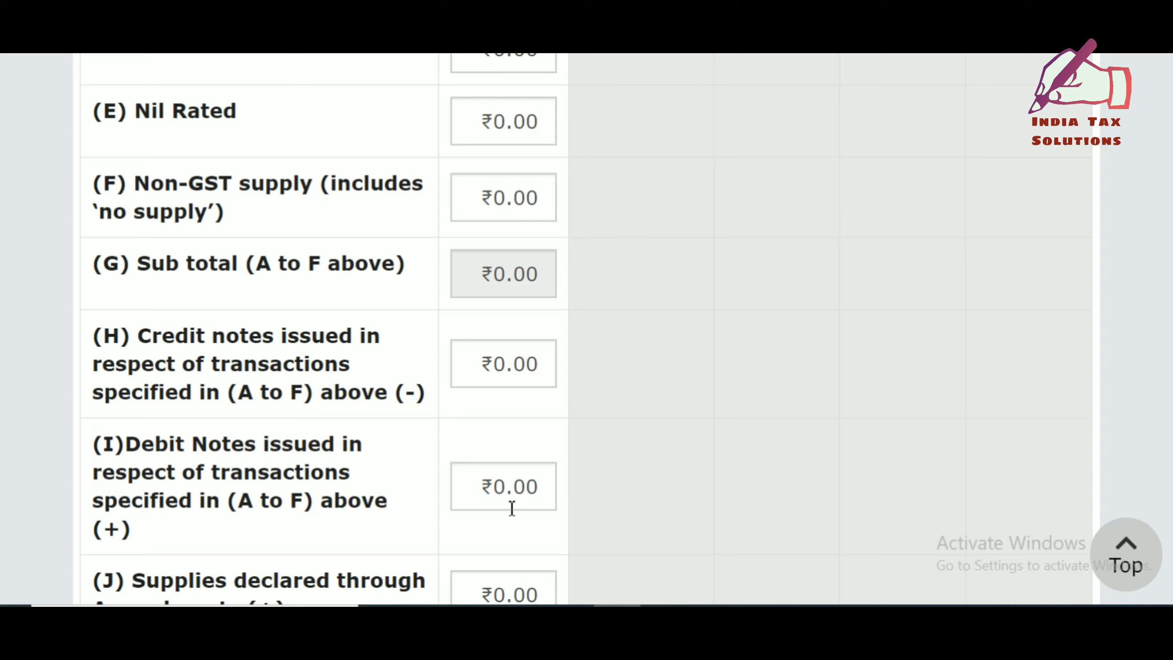
pyautogui.scroll(-5, 471, 471)
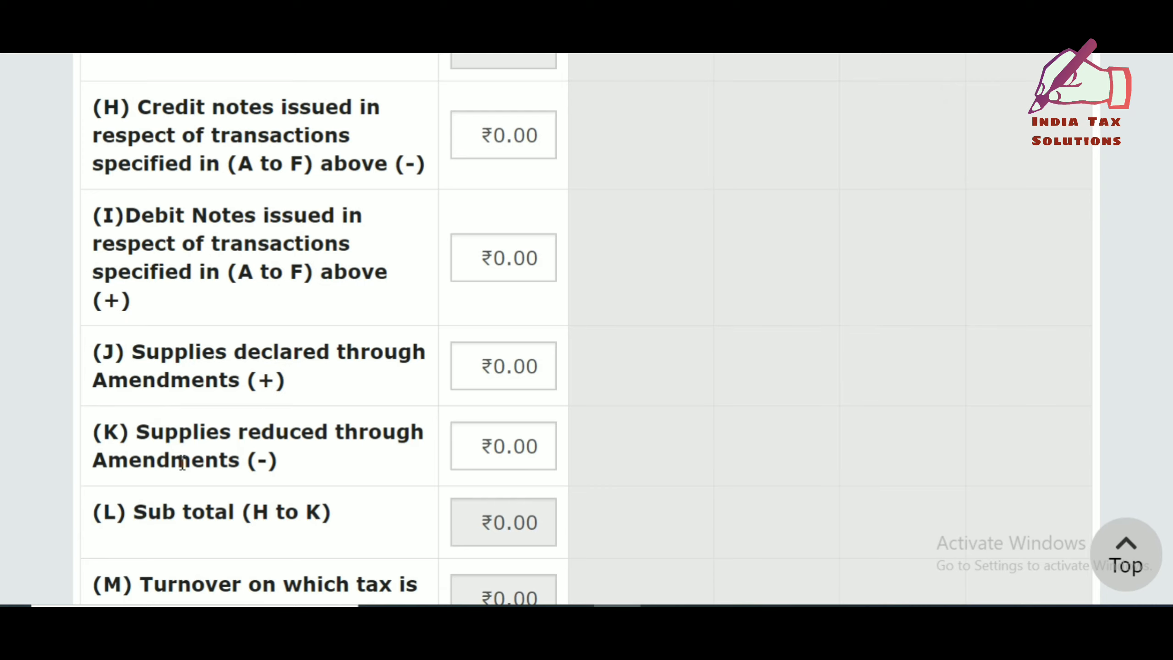
pyautogui.scroll(-4, 388, 430)
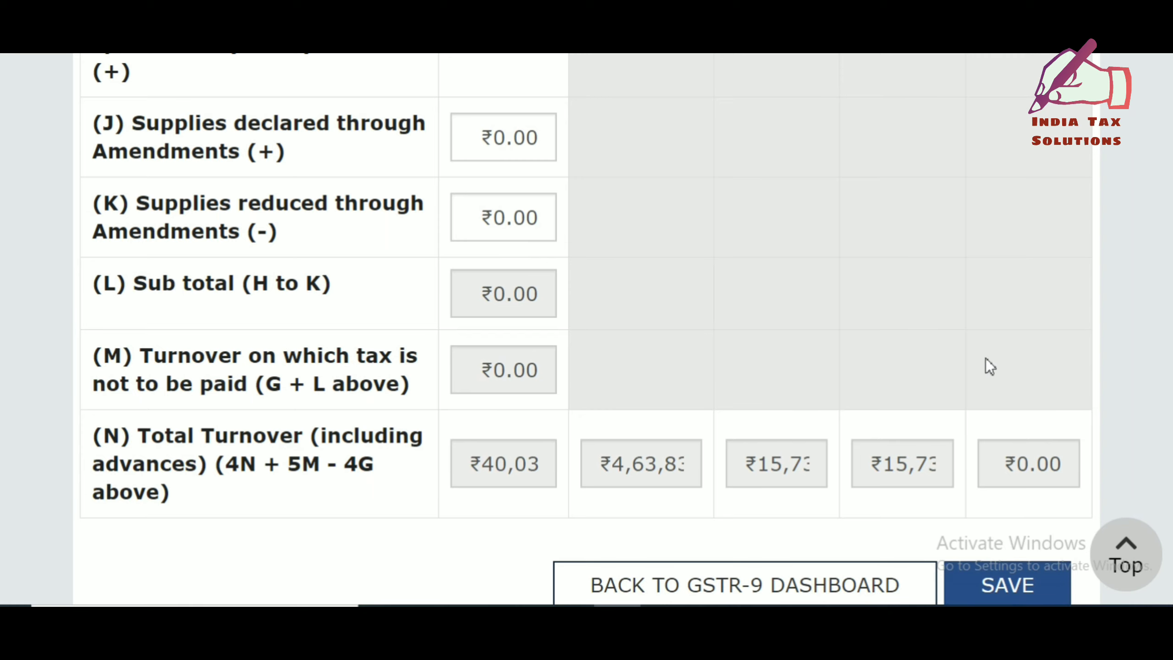
pyautogui.scroll(-4, 987, 365)
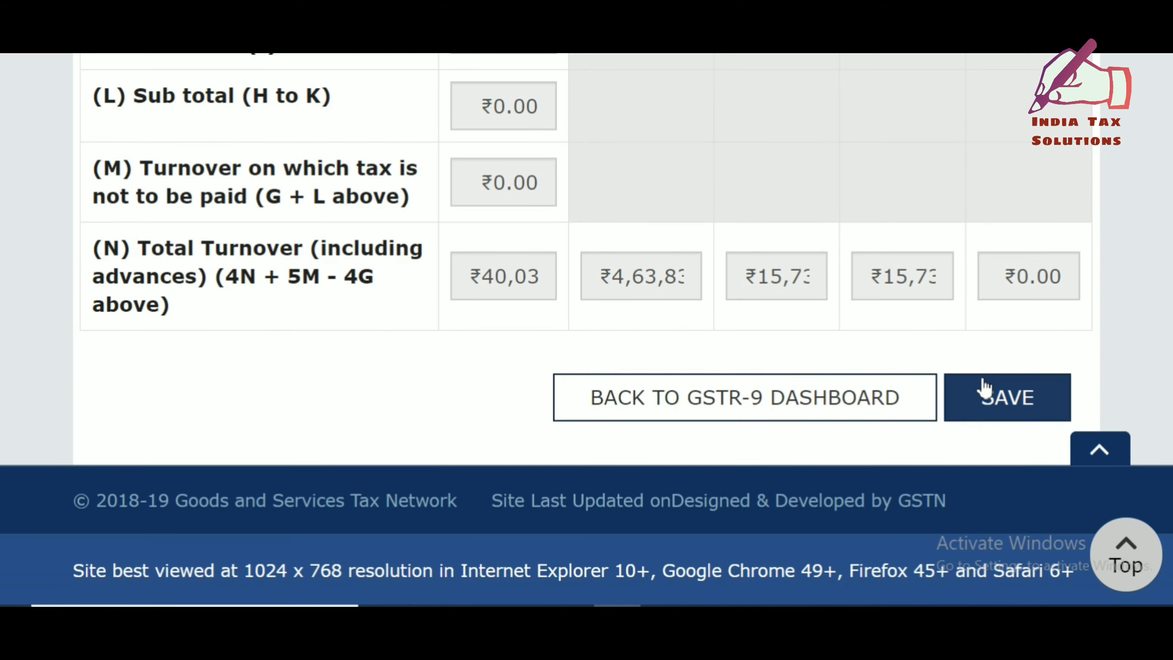
# Save table 5 and open table 6, Details of ITC availed during the financial year, from the GSTR-9 dashboard.
pyautogui.click(980, 388)
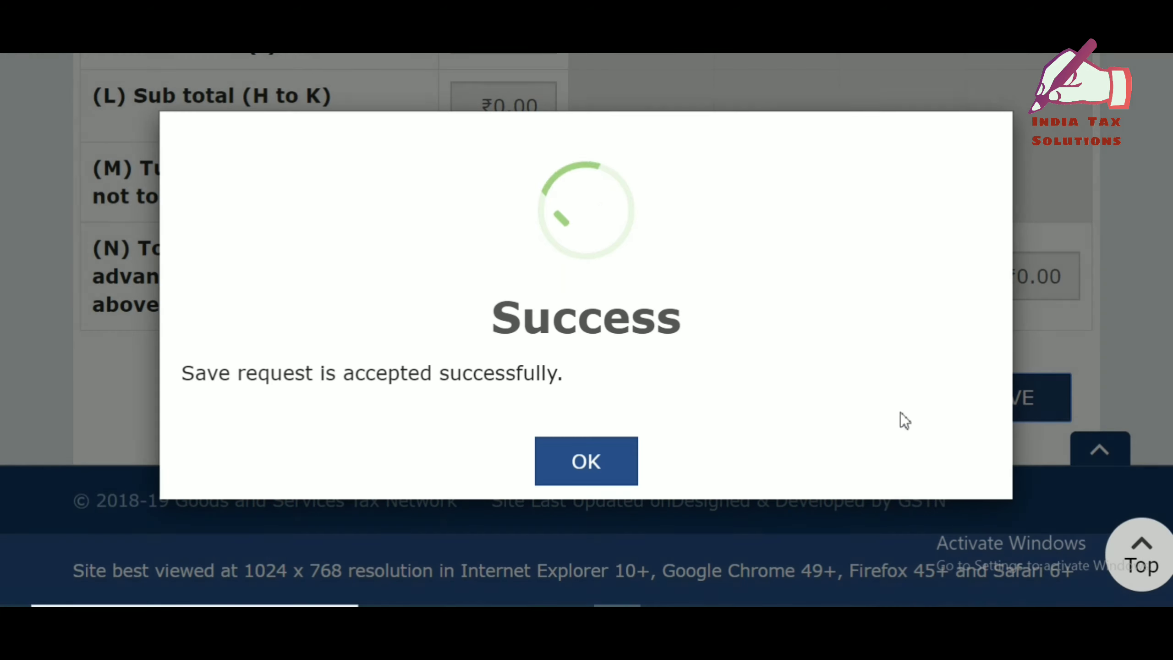
pyautogui.click(587, 465)
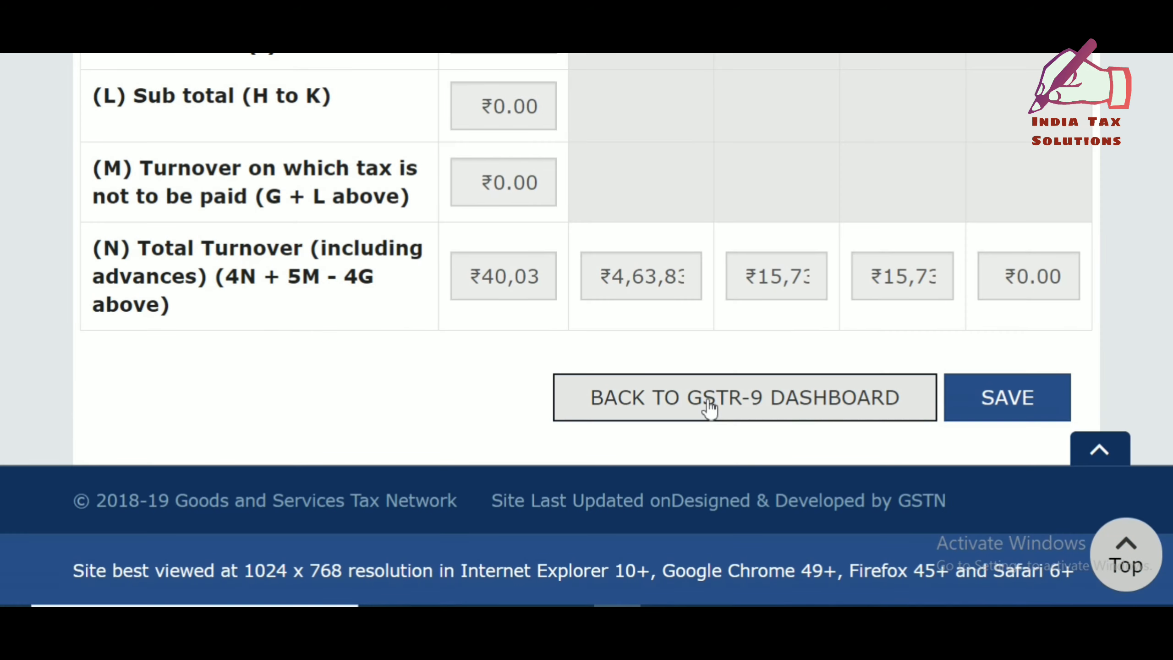
pyautogui.click(708, 401)
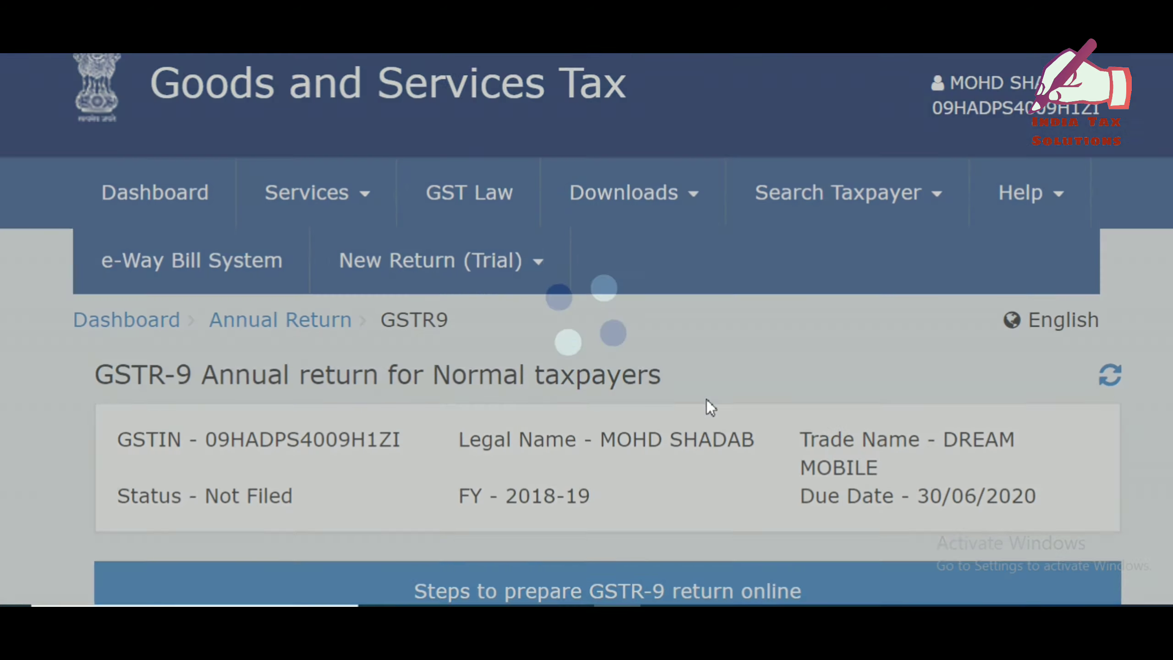
pyautogui.scroll(-10, 707, 401)
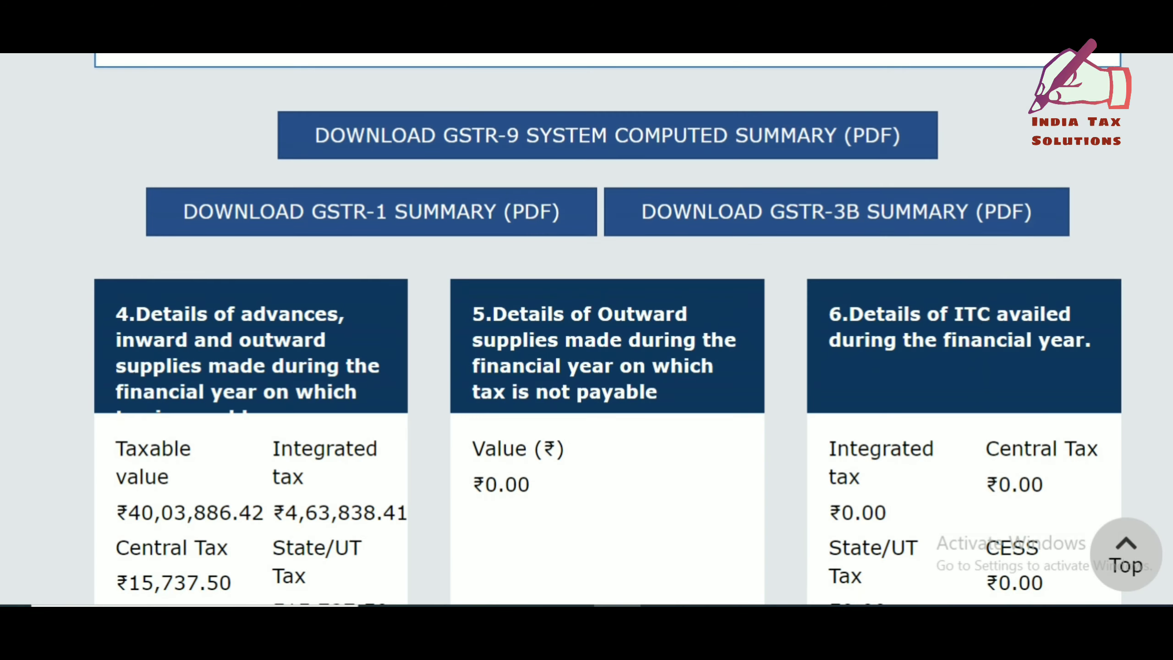
pyautogui.click(961, 320)
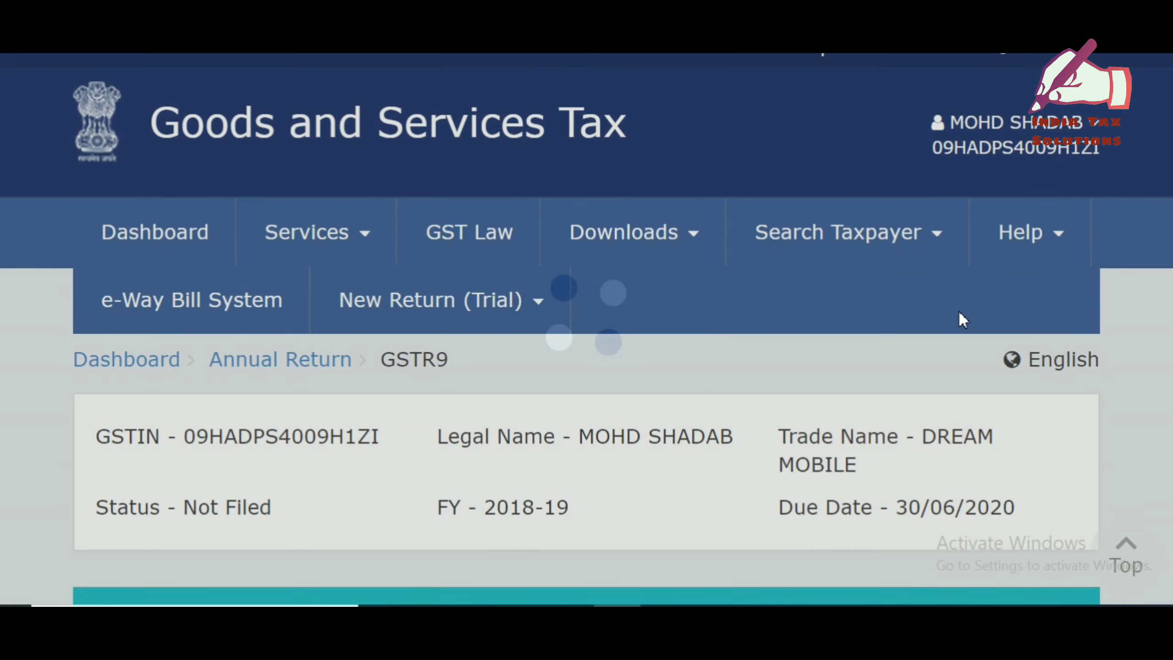
# Examine the ITC details in table 6 from row A, credit availed through GSTR-3B, to row O, total ITC availed.
pyautogui.scroll(-5, 584, 401)
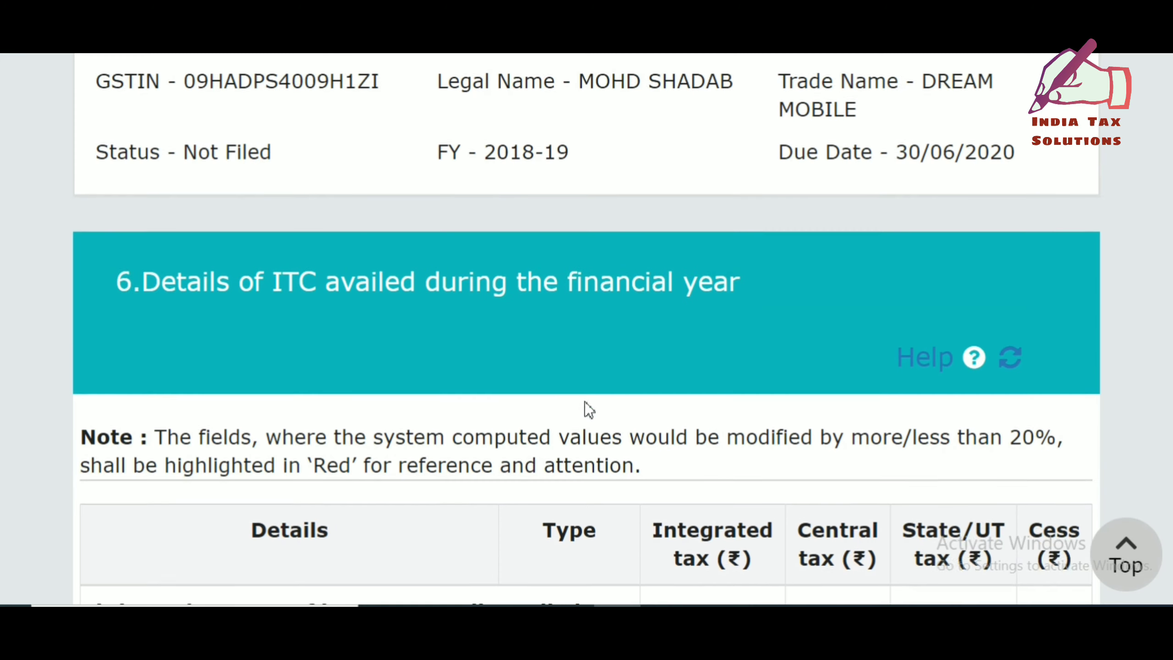
pyautogui.scroll(-1, 584, 401)
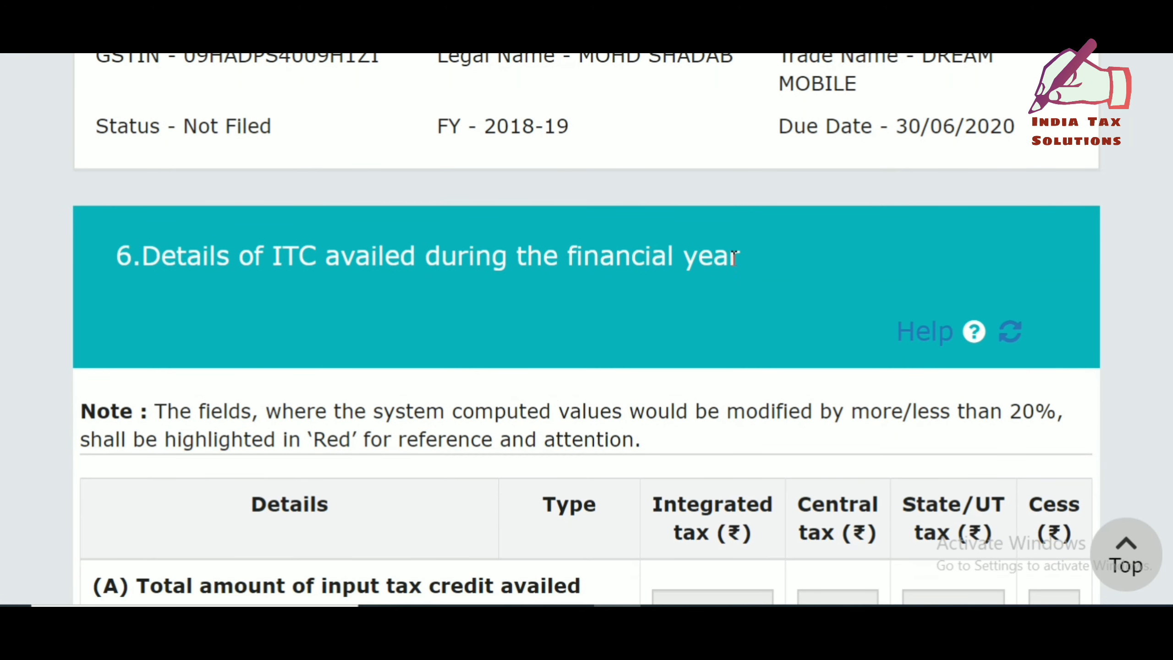
pyautogui.scroll(-10, 833, 194)
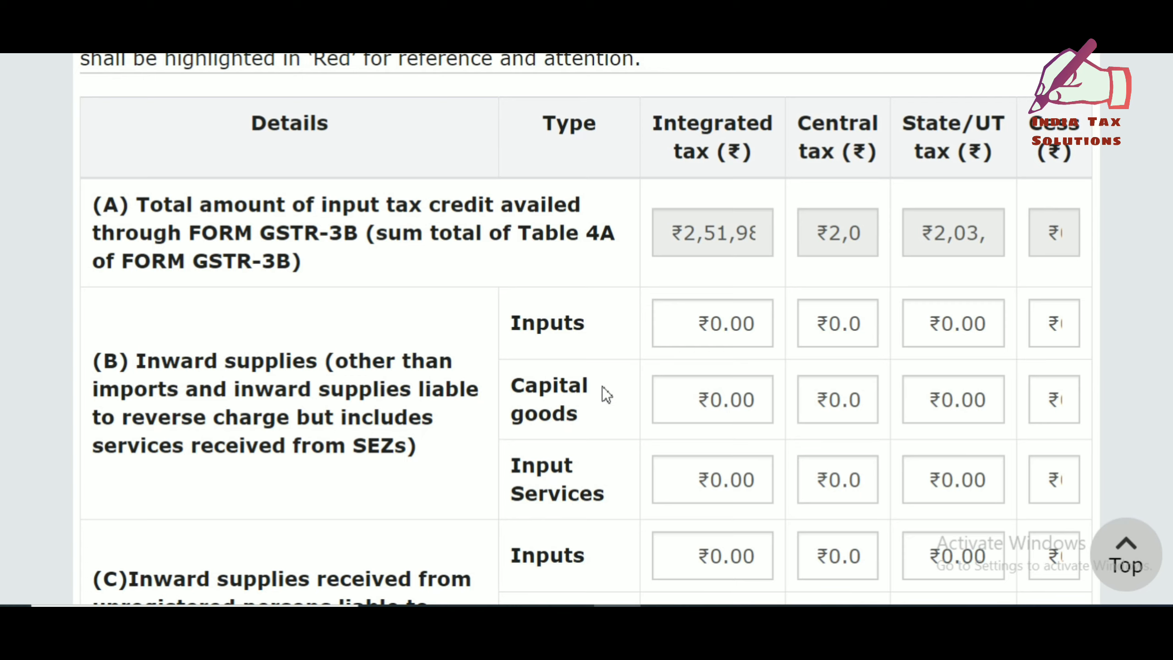
pyautogui.scroll(-5, 572, 447)
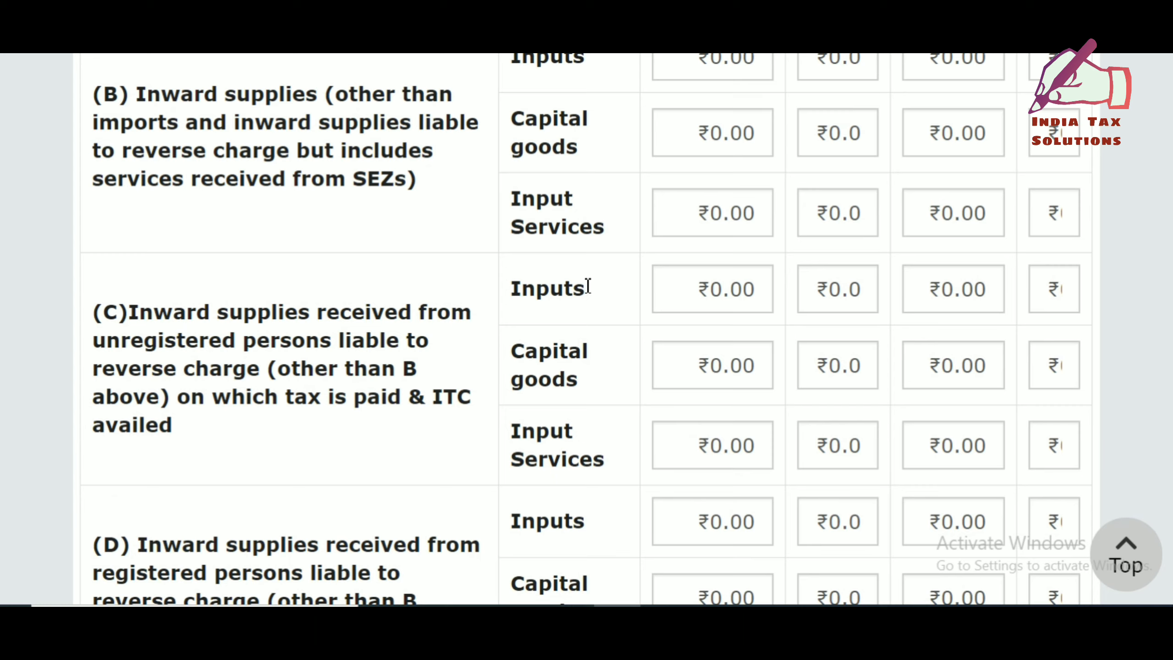
pyautogui.scroll(-6, 601, 426)
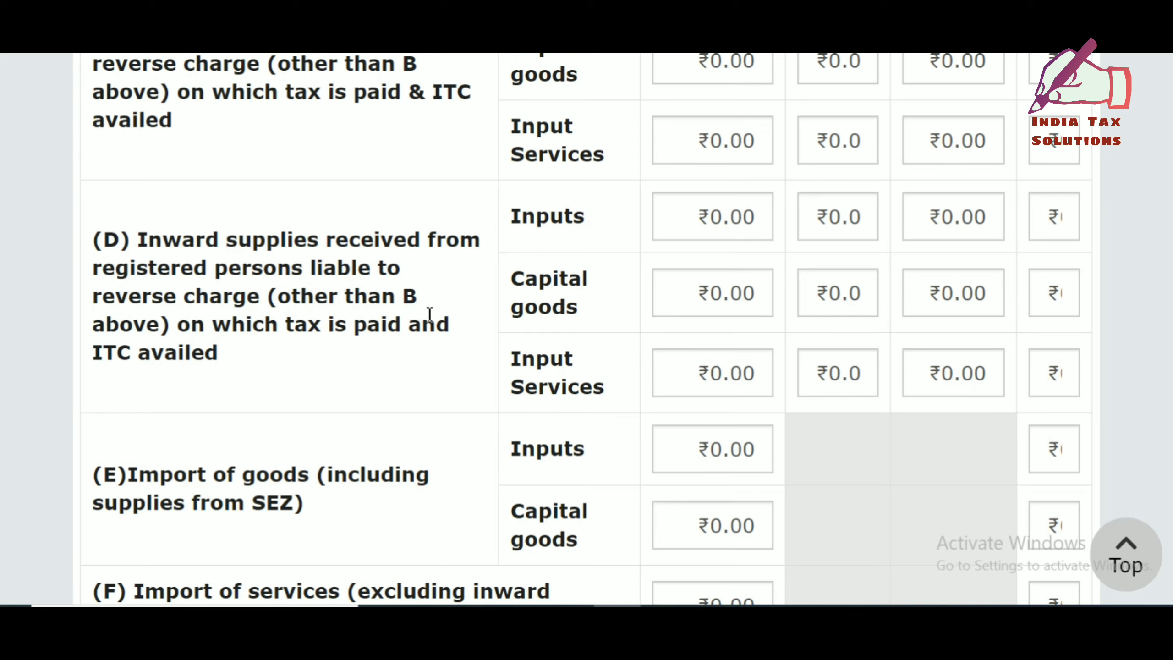
pyautogui.scroll(-3, 549, 369)
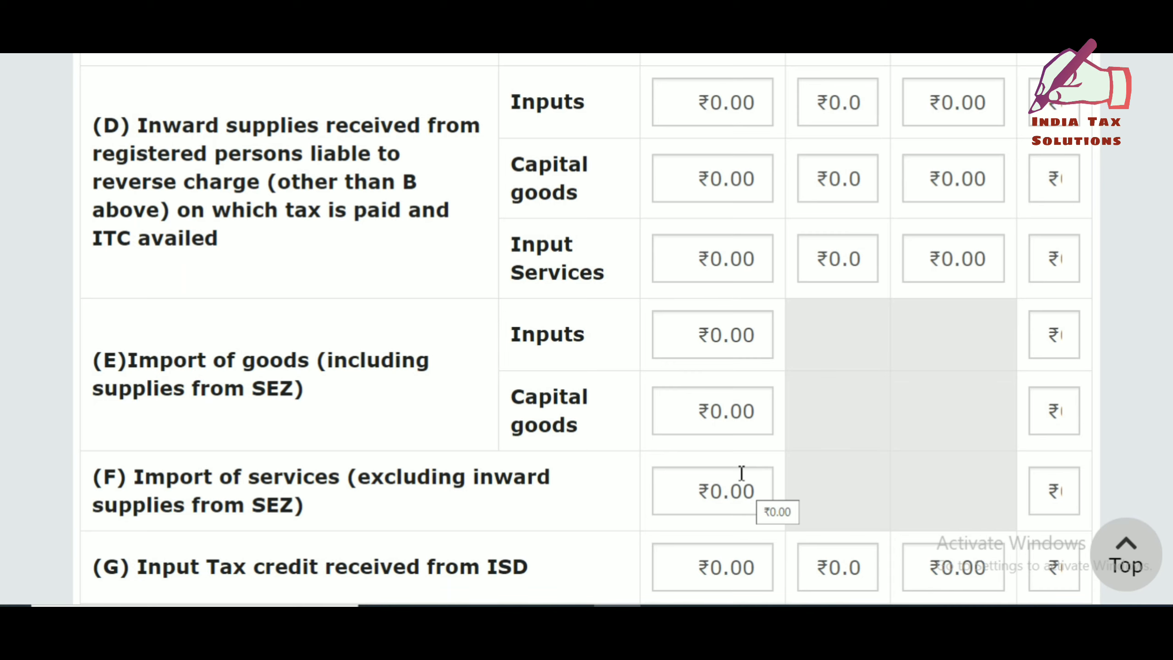
pyautogui.scroll(-5, 740, 474)
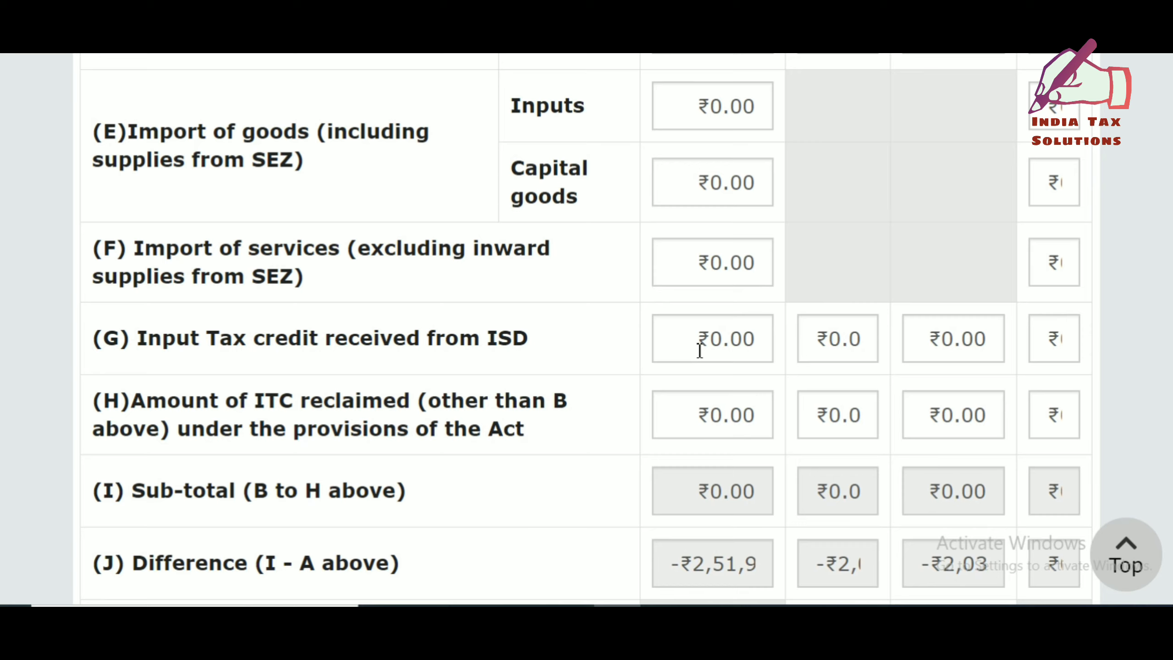
pyautogui.moveTo(294, 402); pyautogui.dragTo(343, 429)
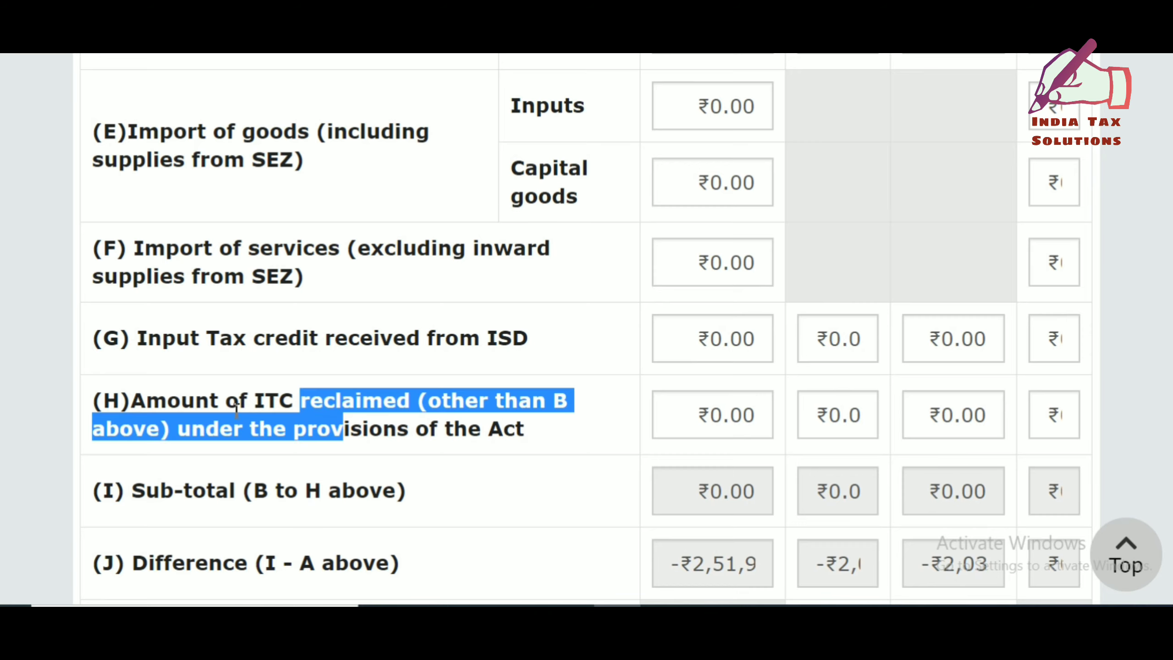
pyautogui.click(473, 422)
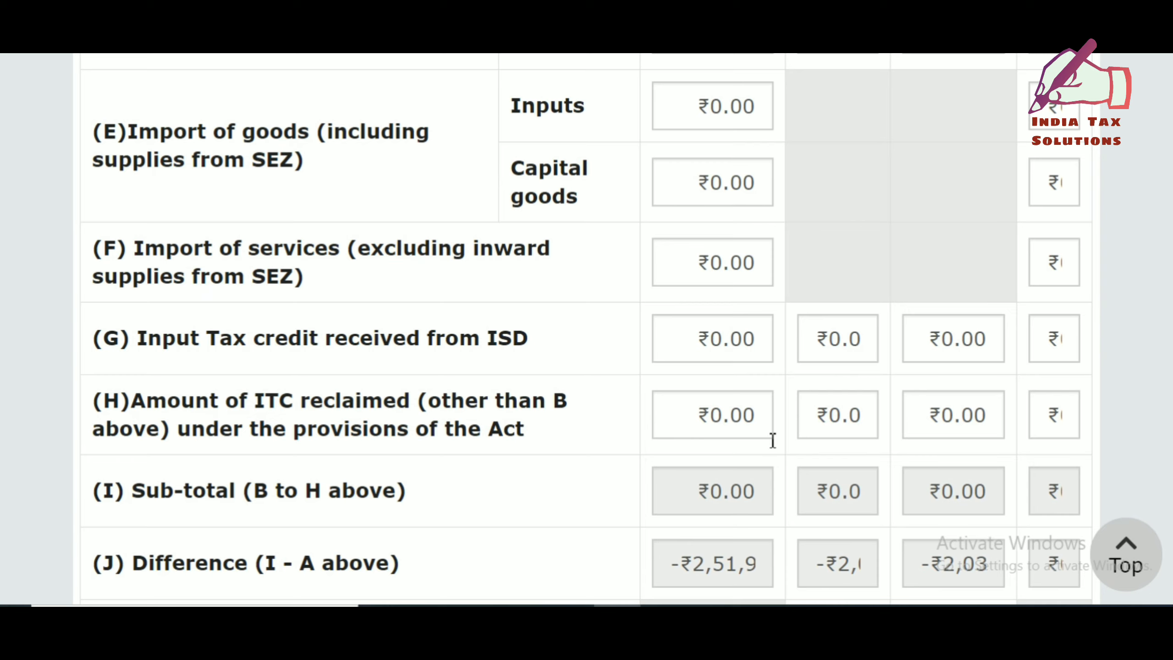
pyautogui.scroll(-6, 770, 440)
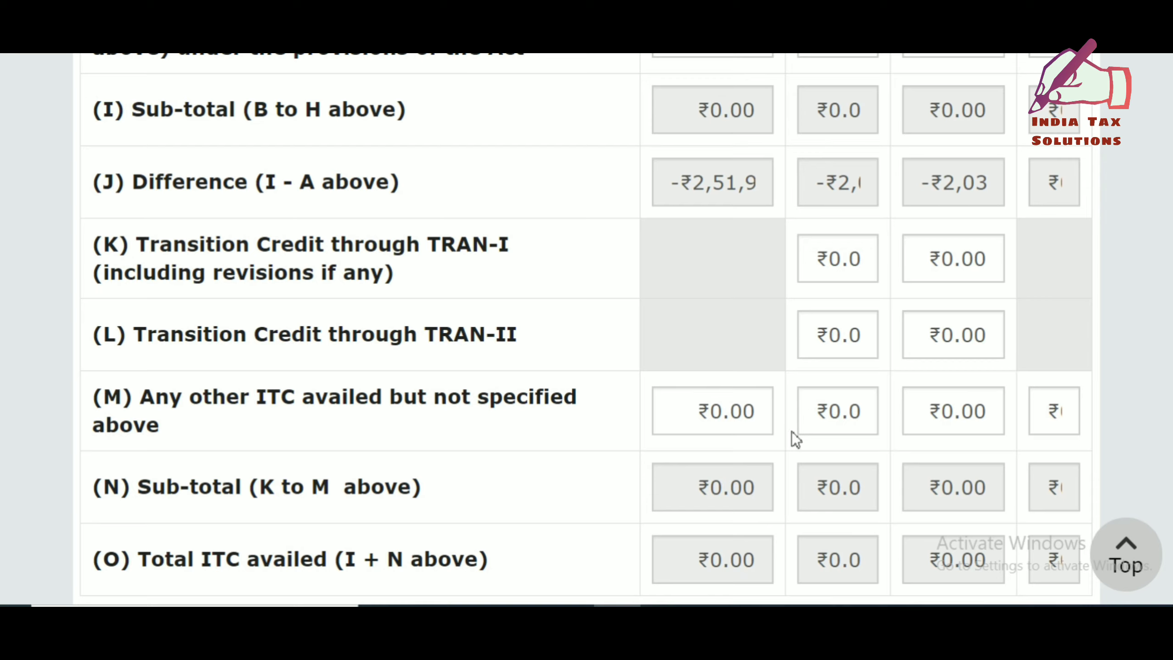
# Save table 6 and open table 7, Details of ITC Reversed and Ineligible ITC, from the GSTR-9 dashboard.
pyautogui.scroll(-4, 313, 504)
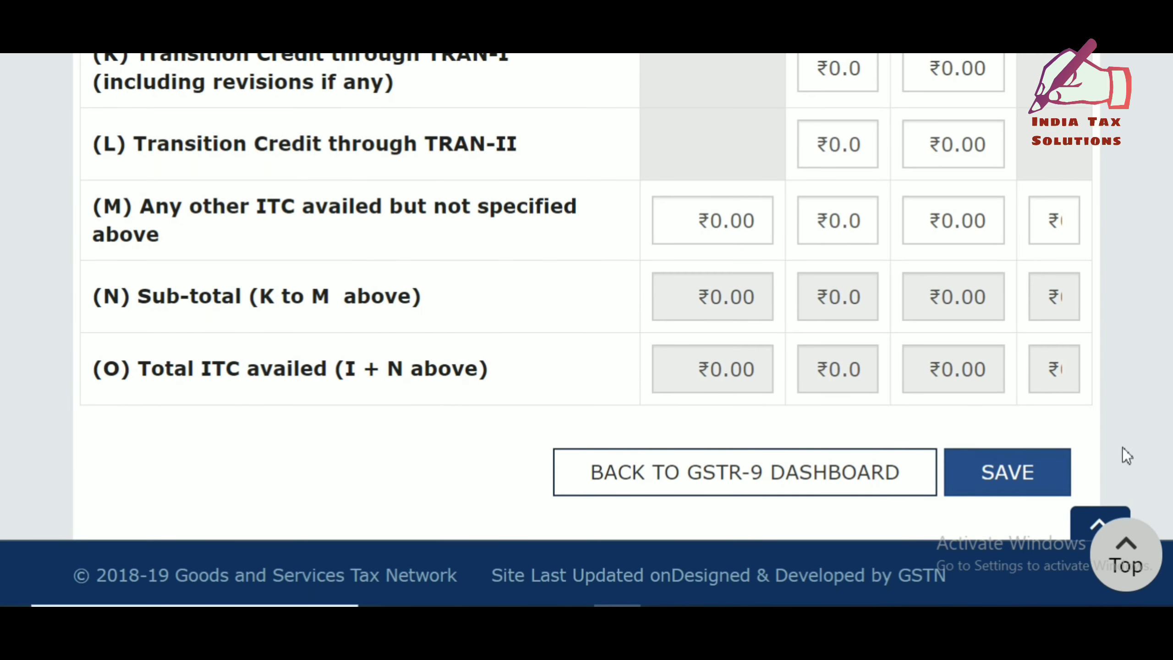
pyautogui.click(998, 478)
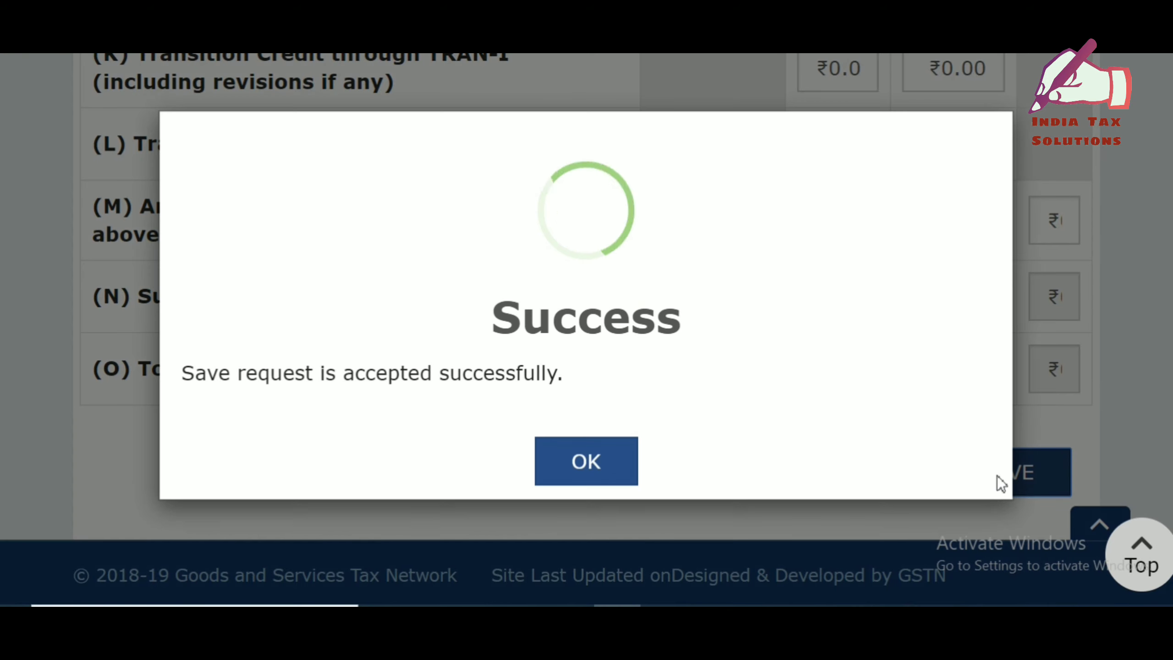
pyautogui.click(587, 471)
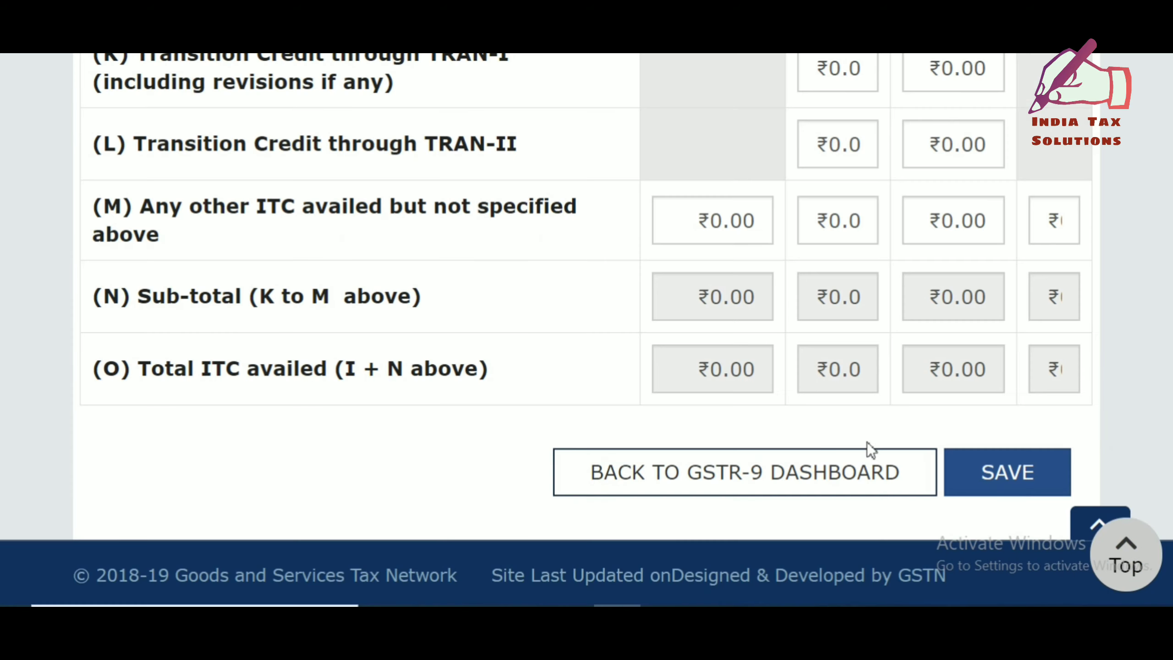
pyautogui.click(757, 480)
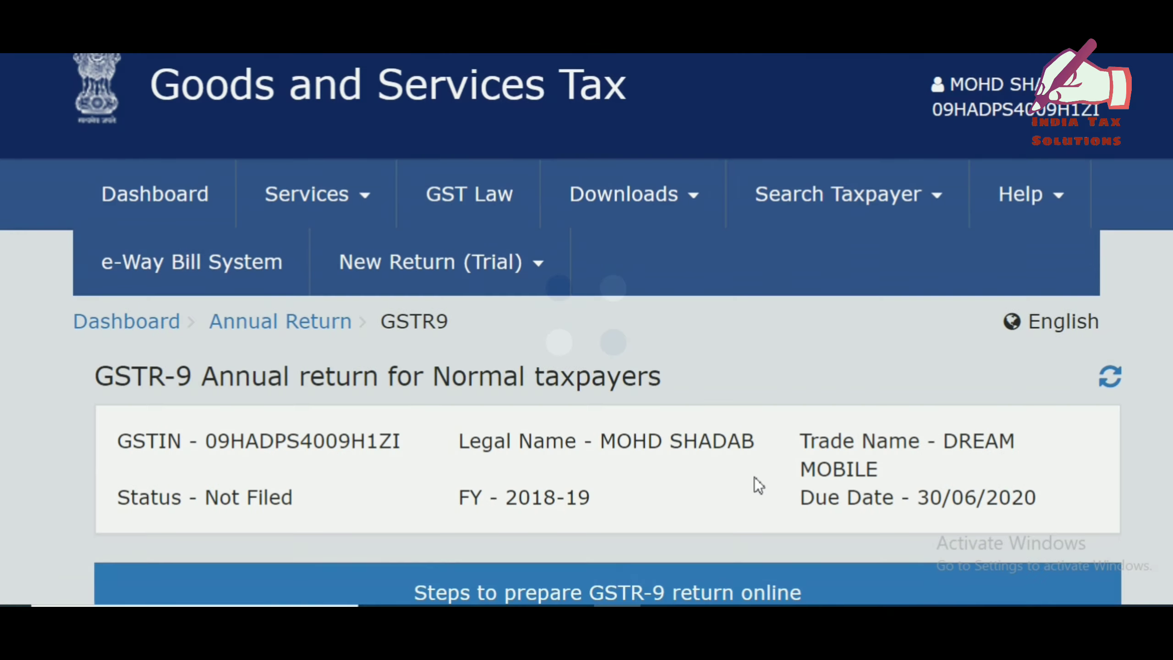
pyautogui.scroll(-7, 755, 477)
pyautogui.scroll(-10, 755, 477)
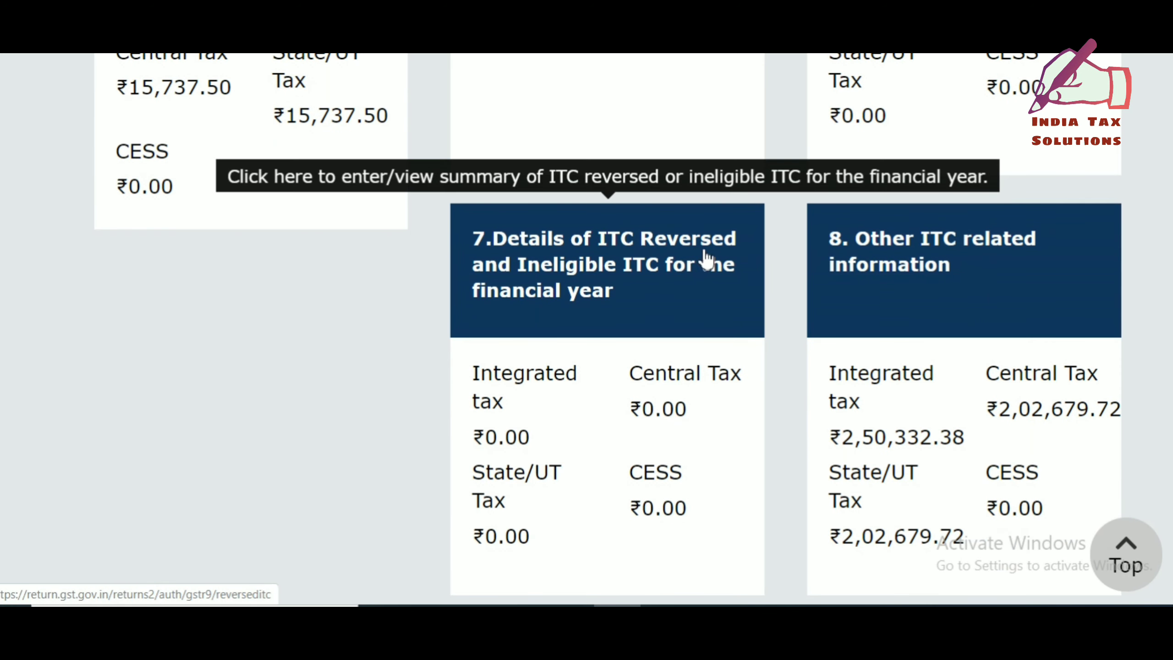
pyautogui.click(599, 269)
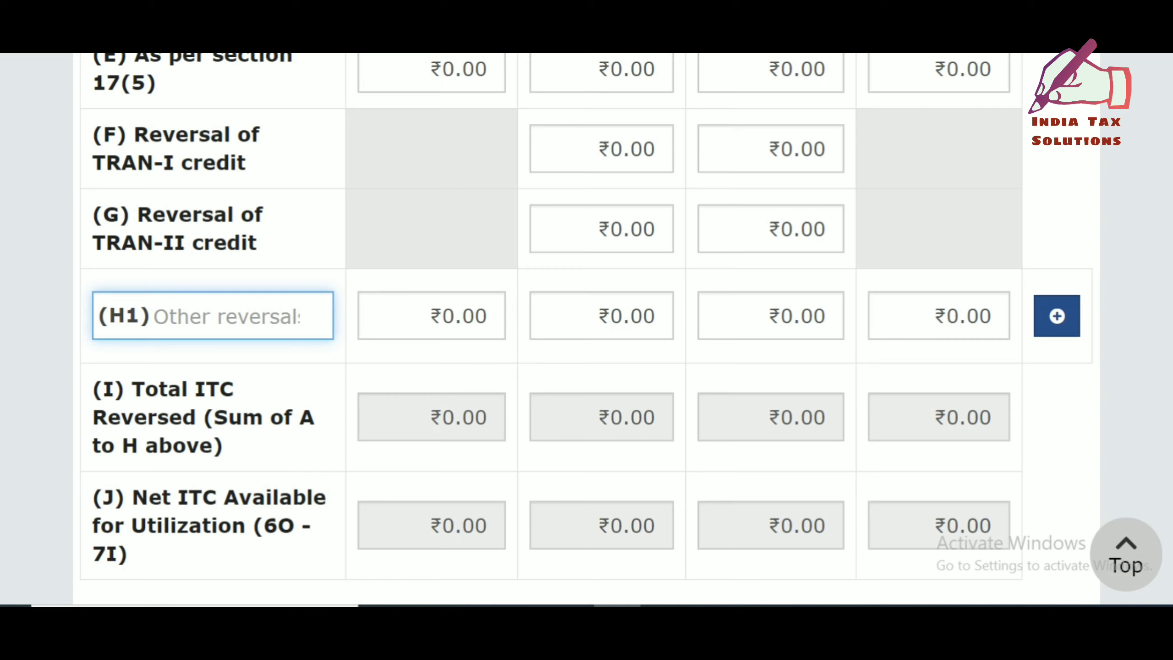
# Examine the reversal rows of table 7 from row A, as per Rule 37, to row J, net ITC available for utilization.
pyautogui.scroll(8, 587, 323)
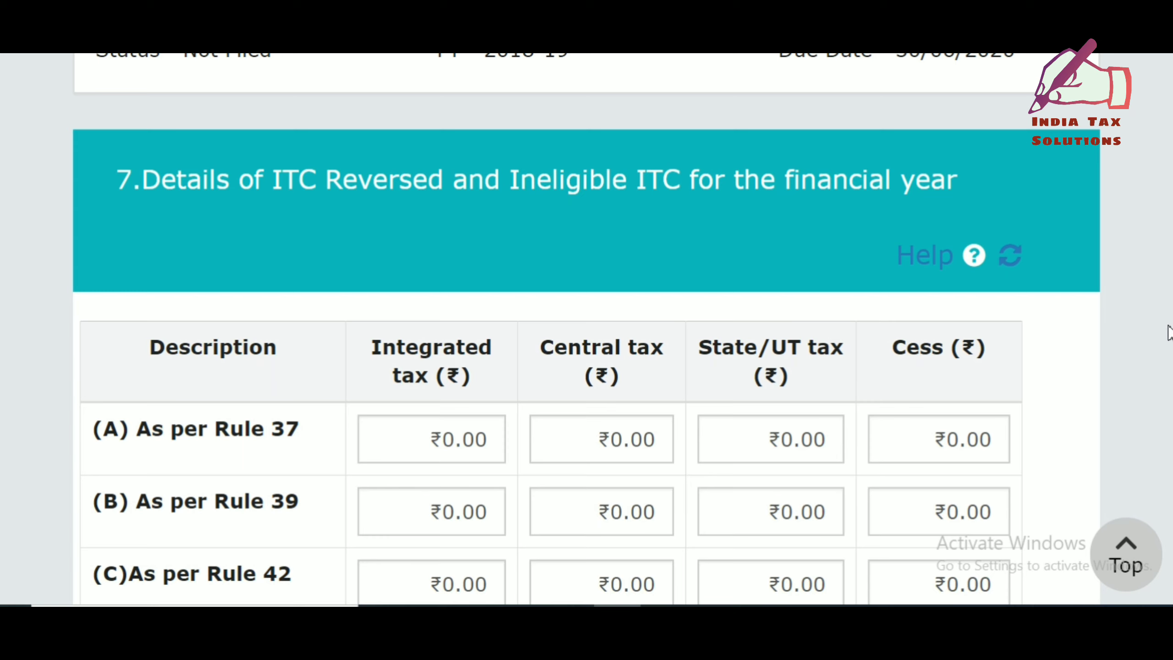
pyautogui.scroll(-5, 1169, 333)
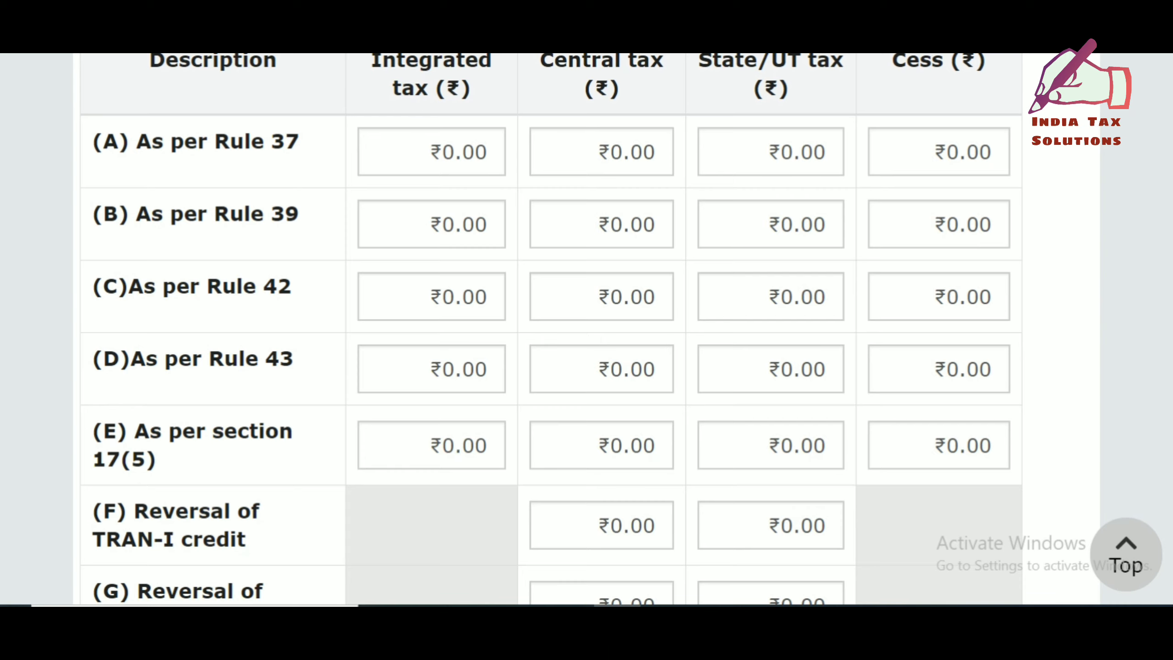
pyautogui.scroll(-4, 517, 360)
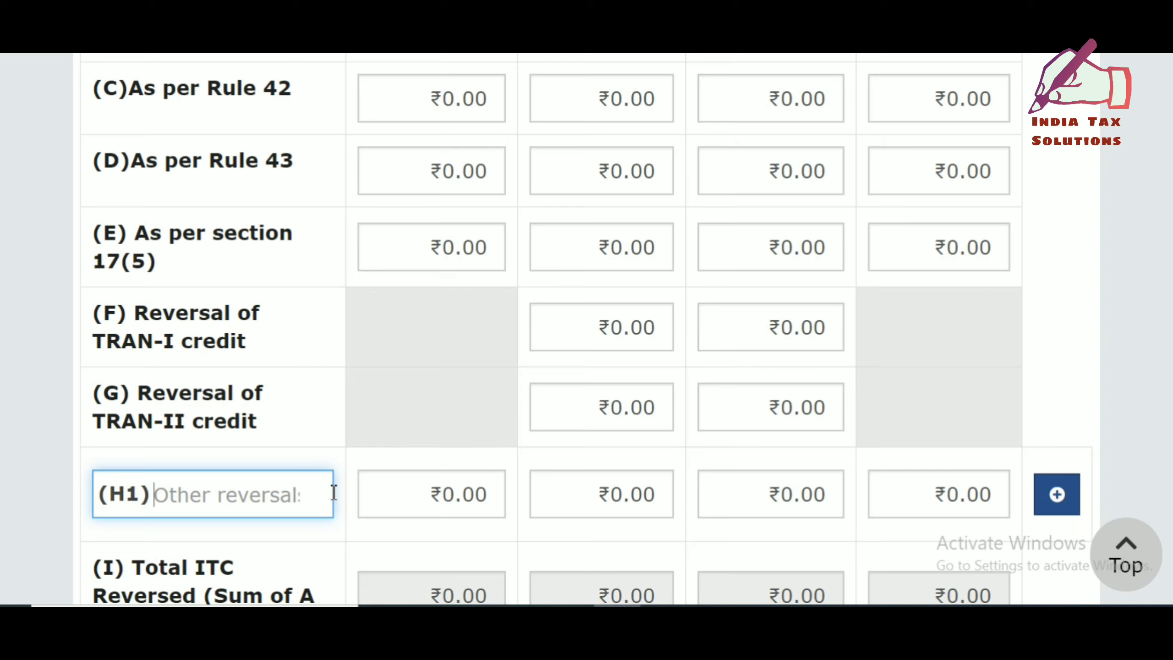
pyautogui.scroll(-4, 587, 329)
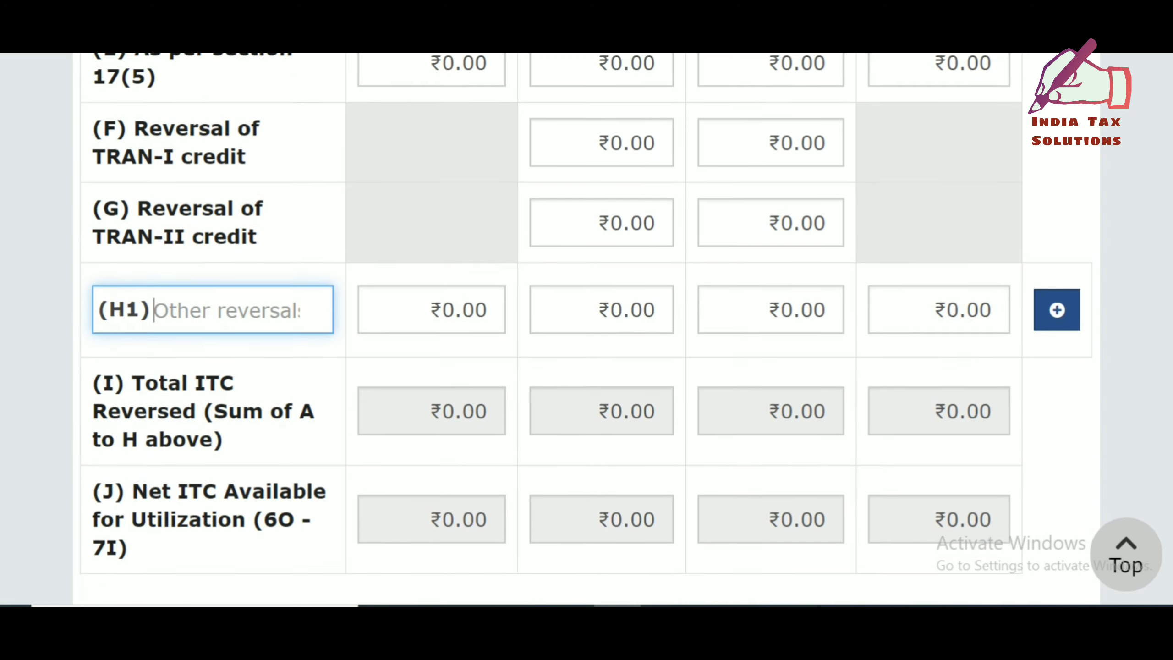
pyautogui.scroll(-3, 587, 329)
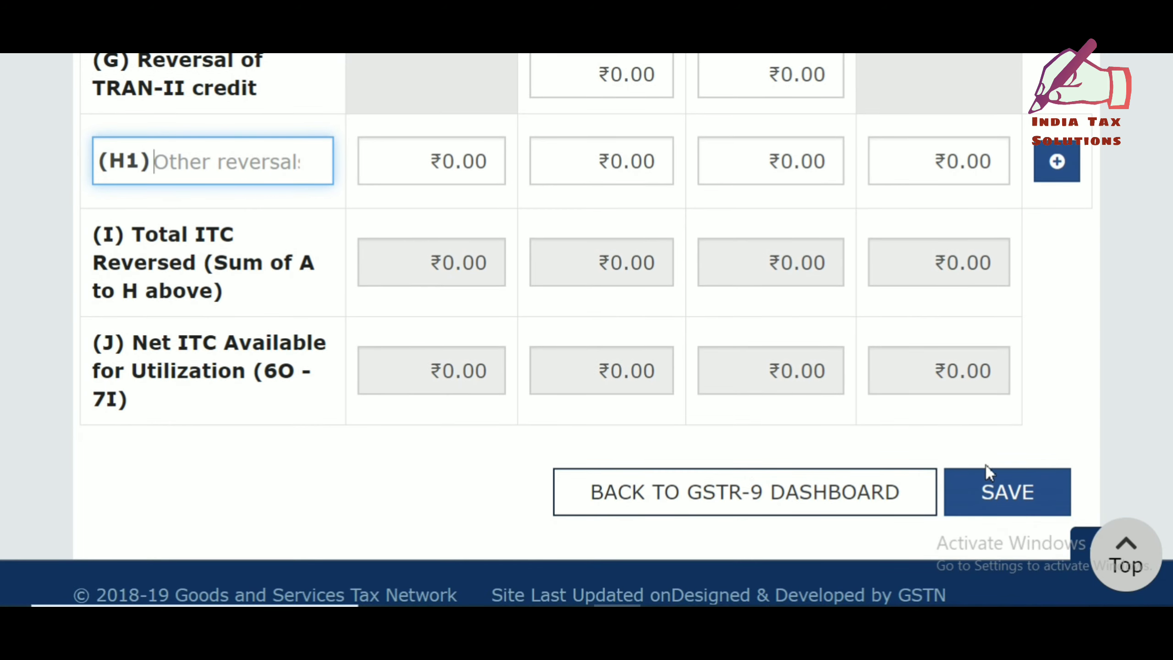
# Save table 7 and open table 8, Other ITC related information, from the GSTR-9 dashboard.
pyautogui.click(1002, 485)
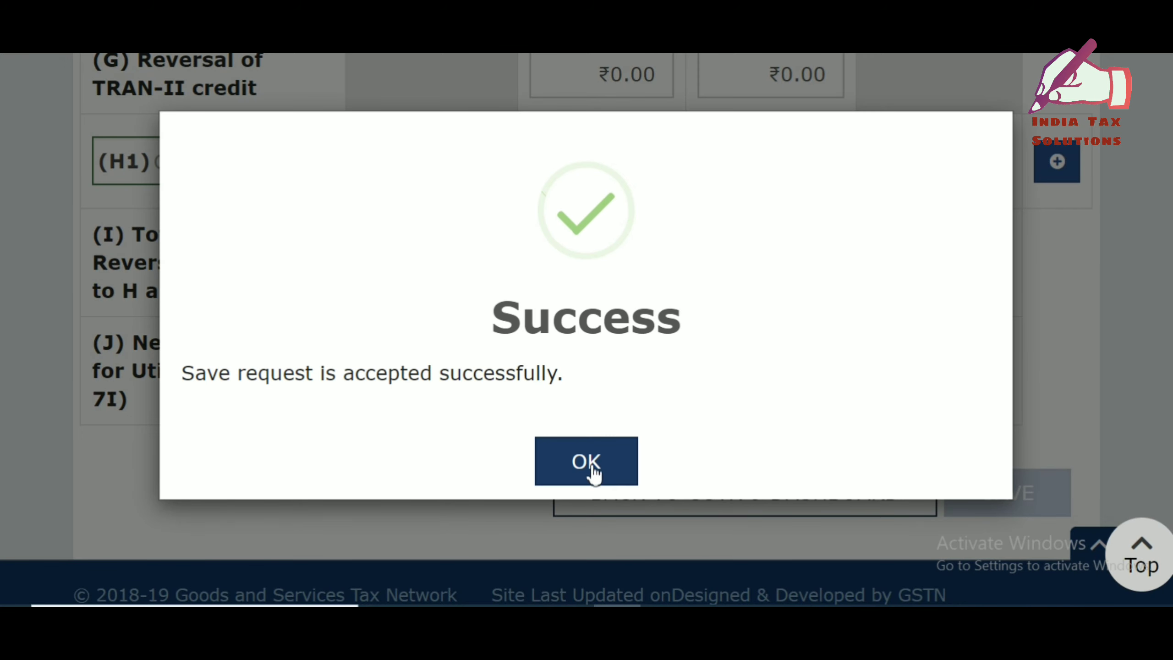
pyautogui.click(594, 474)
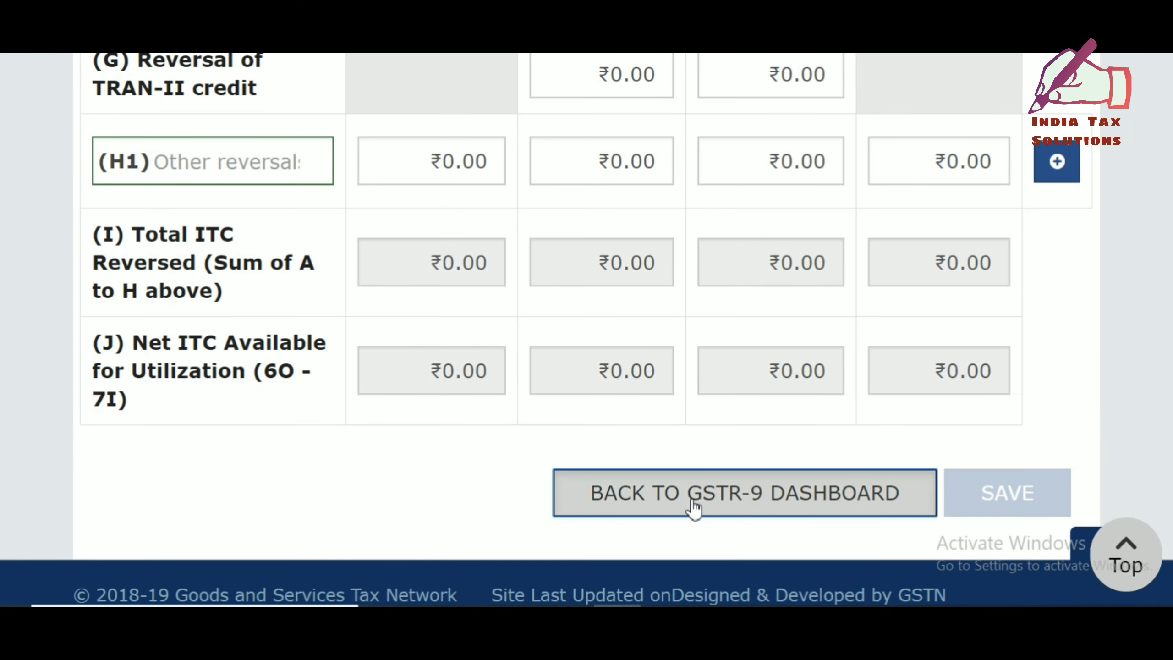
pyautogui.click(692, 500)
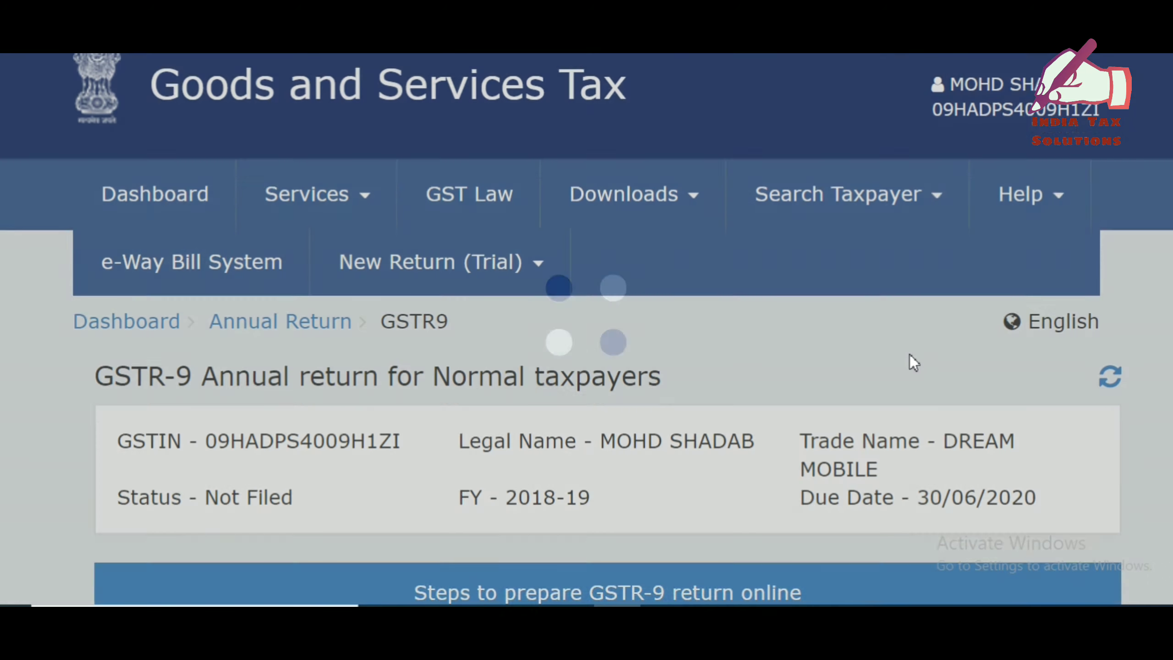
pyautogui.scroll(-15, 909, 354)
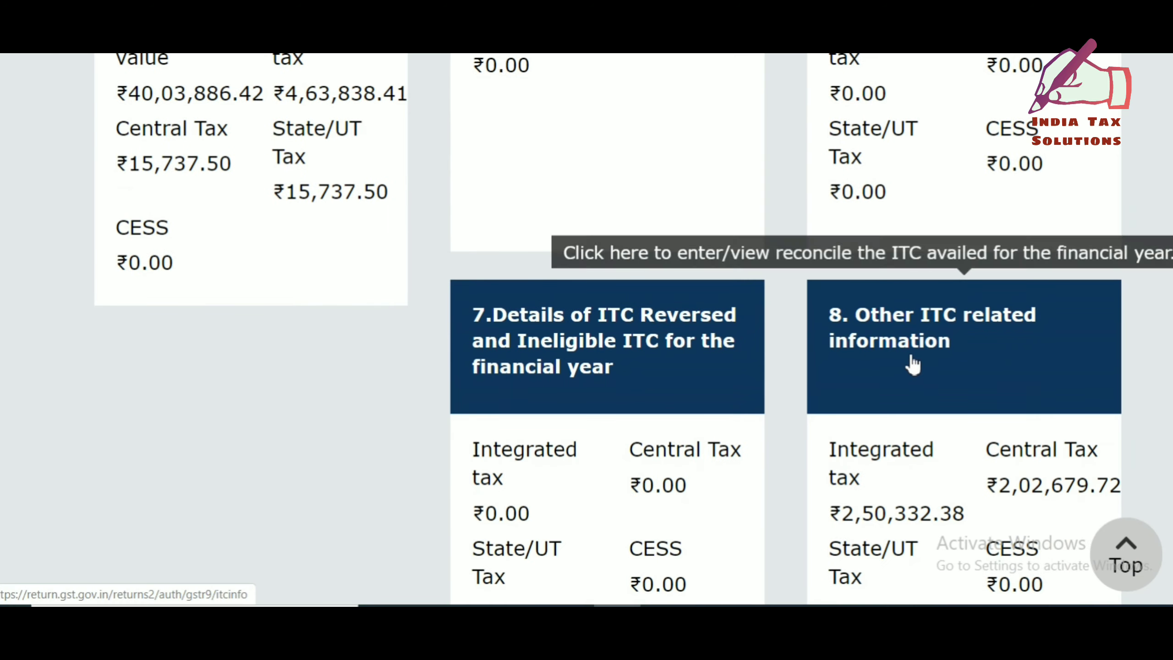
pyautogui.scroll(-4, 913, 365)
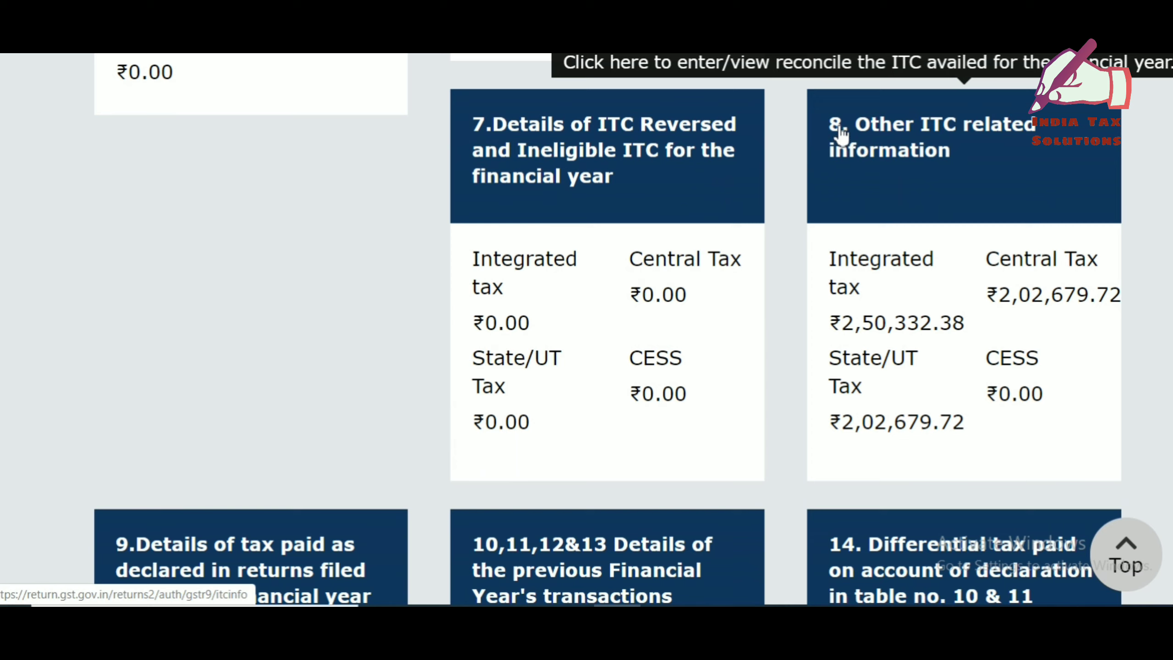
pyautogui.click(883, 148)
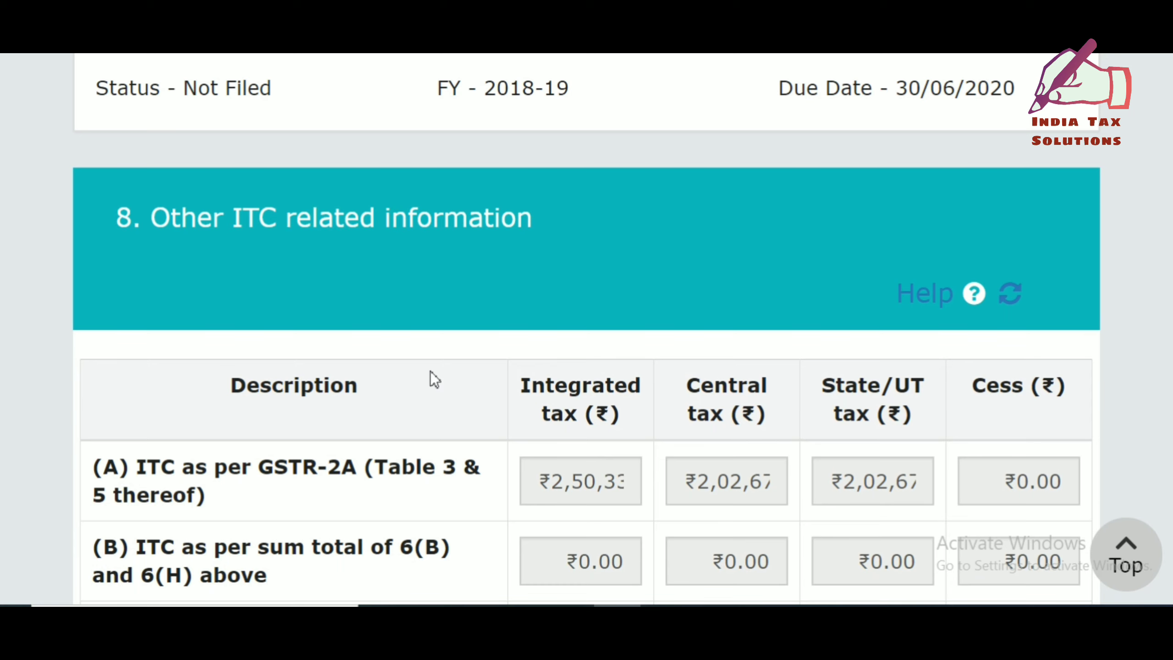
# Examine table 8 from row A, ITC as per GSTR-2A, to row K, total ITC to be lapsed in the current financial year.
pyautogui.scroll(-3, 430, 371)
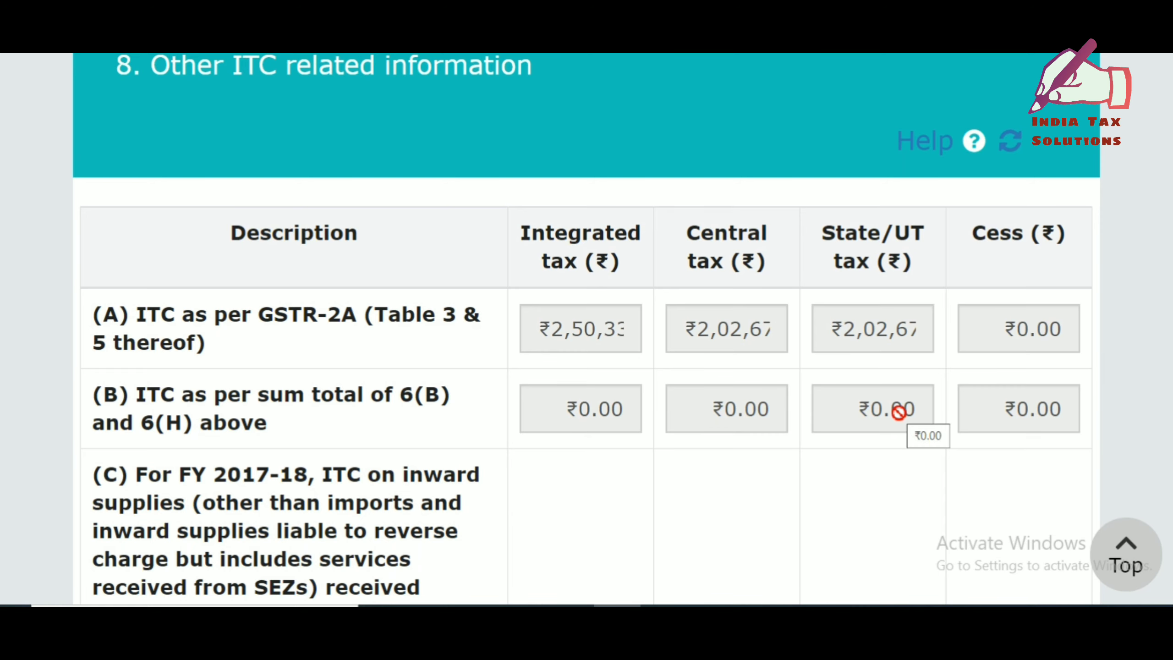
pyautogui.scroll(-5, 899, 413)
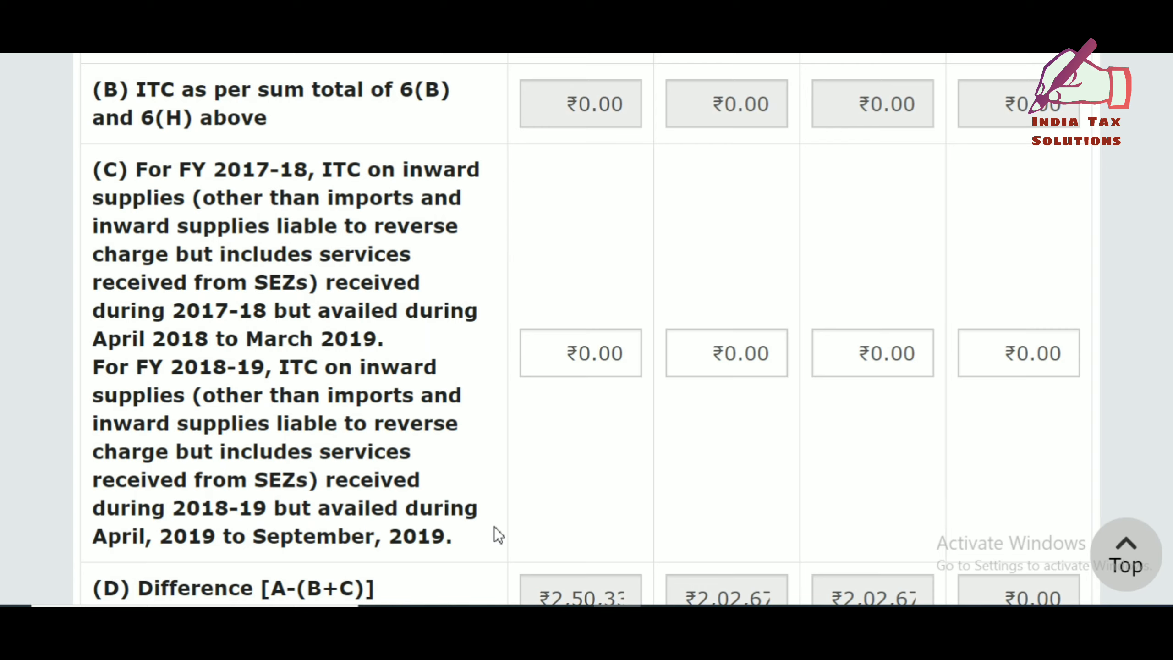
pyautogui.scroll(-6, 494, 526)
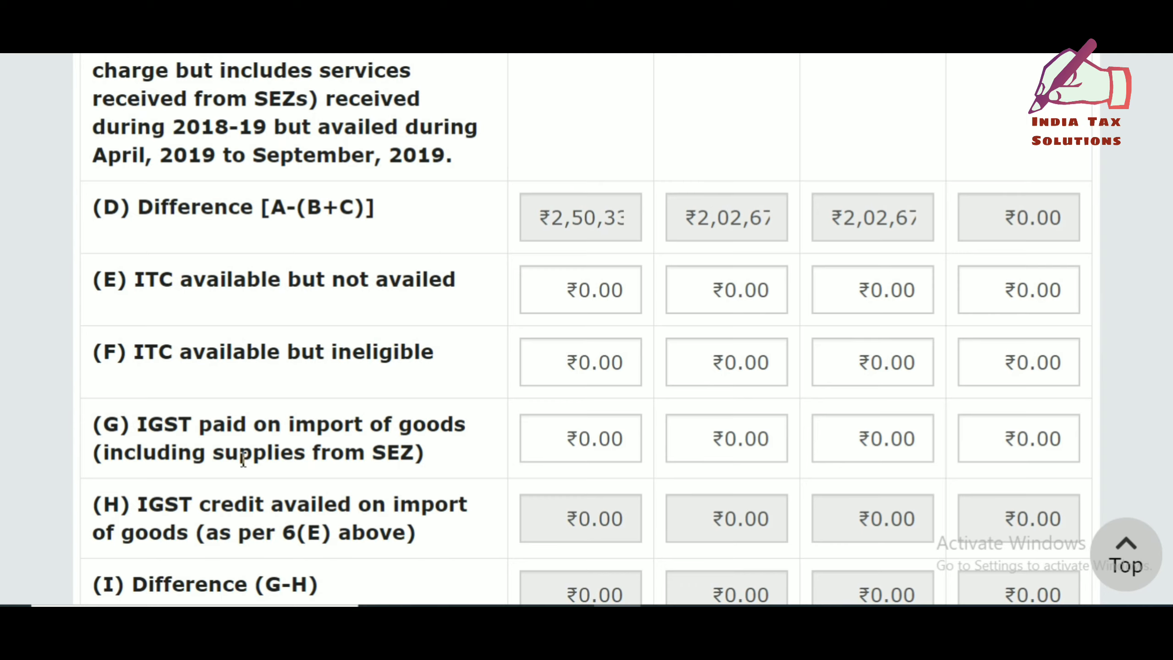
pyautogui.scroll(-5, 607, 438)
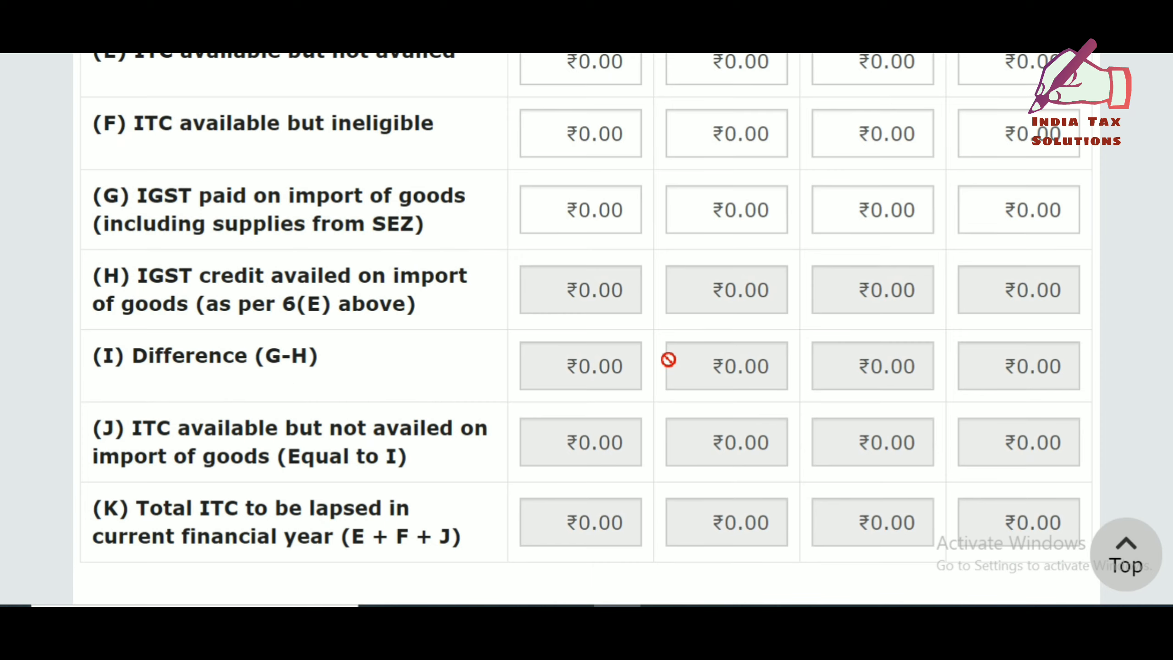
pyautogui.scroll(-3, 668, 359)
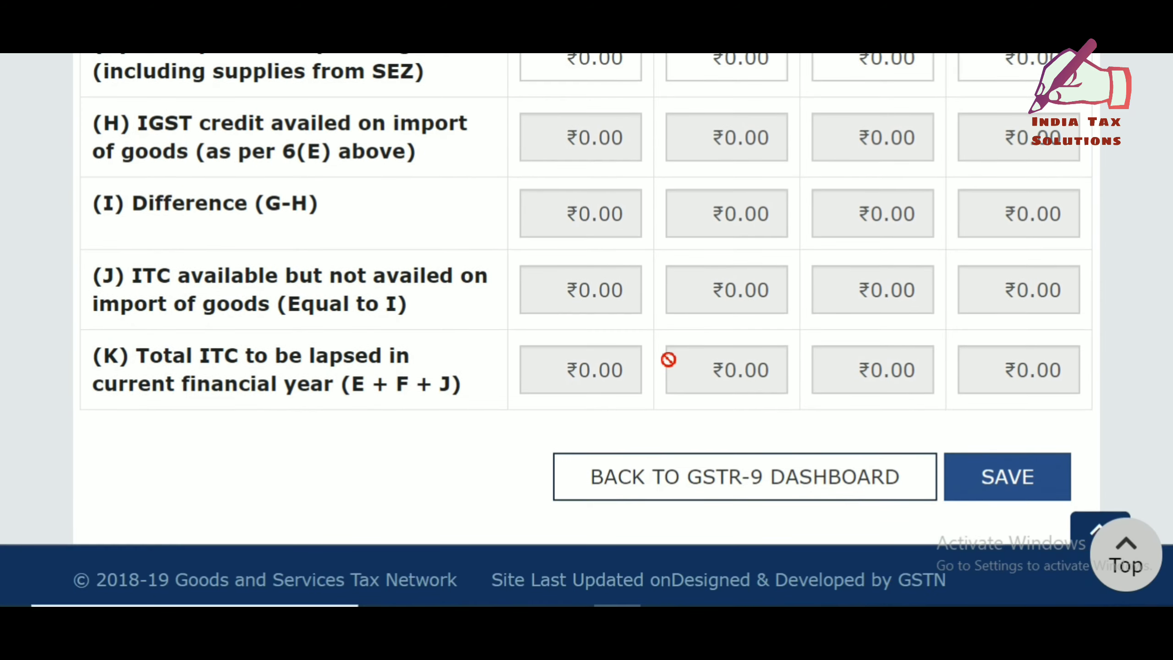
# Save table 8 and open table 9, Details of tax paid as declared in returns filed, from the GSTR-9 dashboard.
pyautogui.click(990, 471)
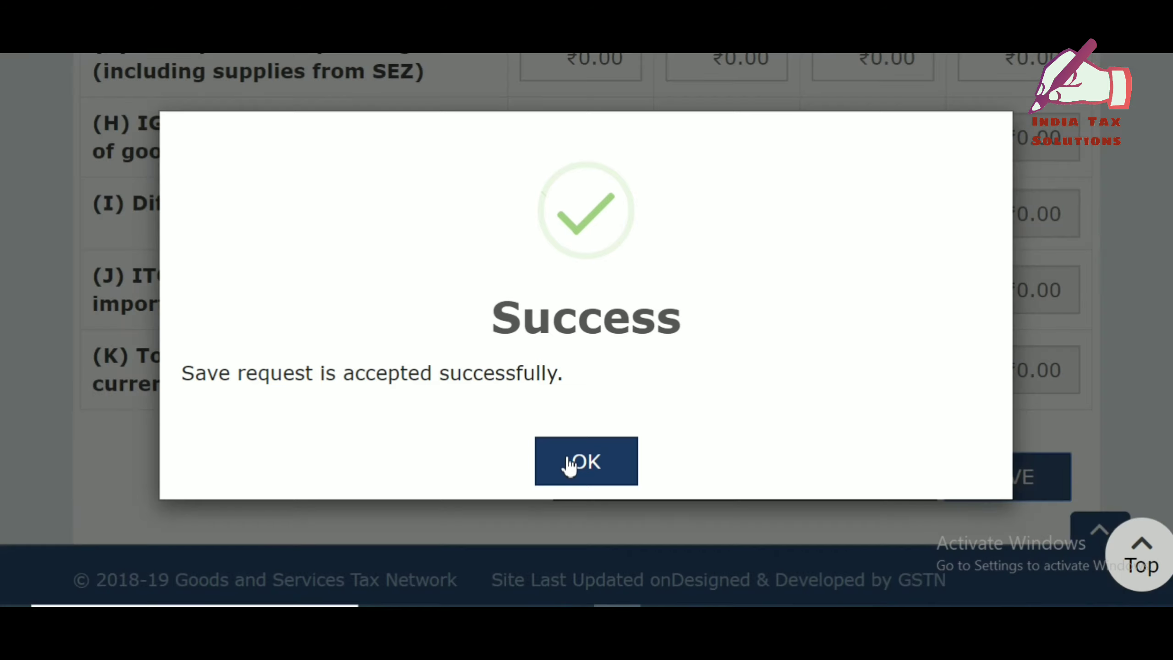
pyautogui.click(569, 464)
pyautogui.click(699, 476)
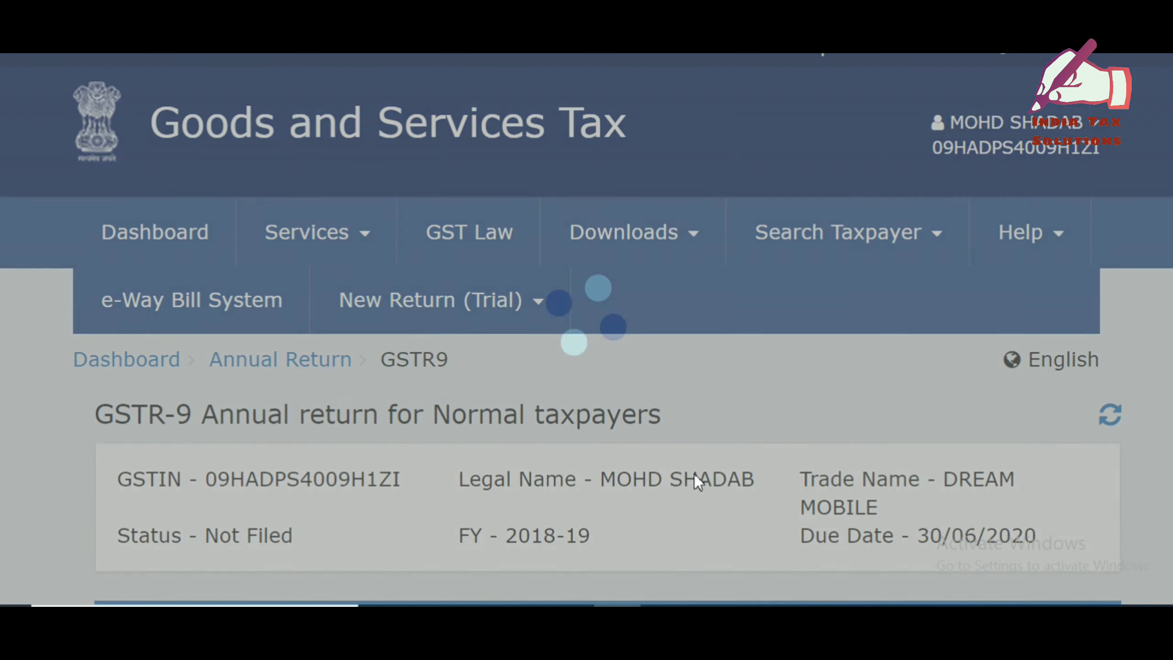
pyautogui.scroll(-20, 695, 474)
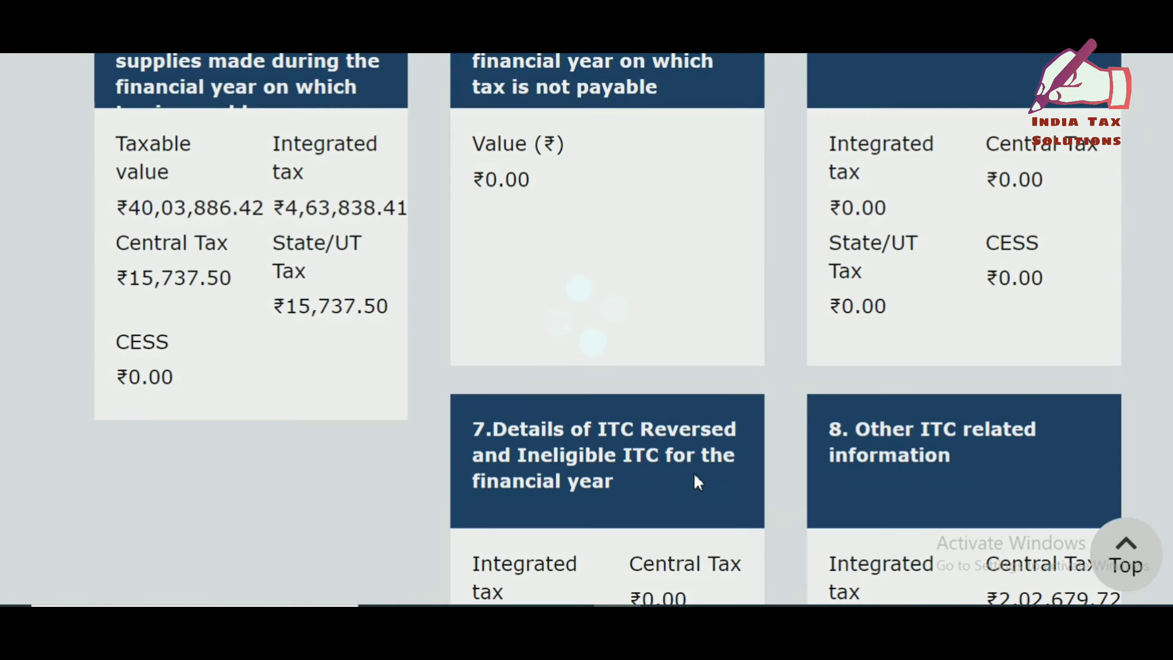
pyautogui.scroll(-10, 695, 474)
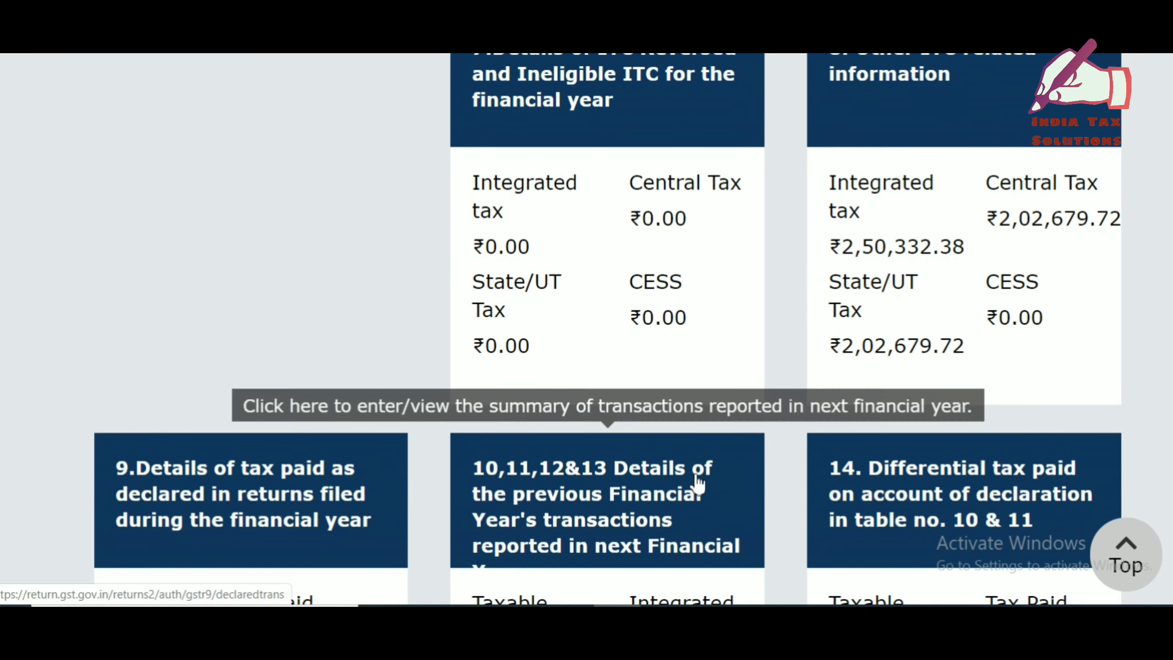
pyautogui.scroll(-3, 698, 481)
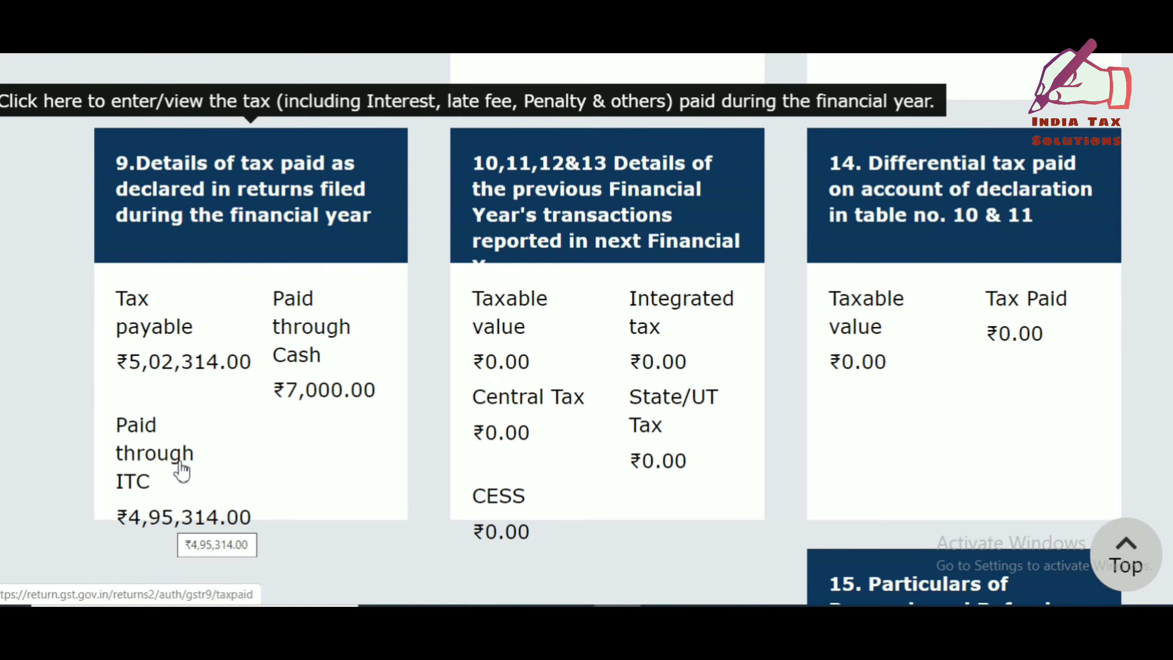
pyautogui.click(226, 335)
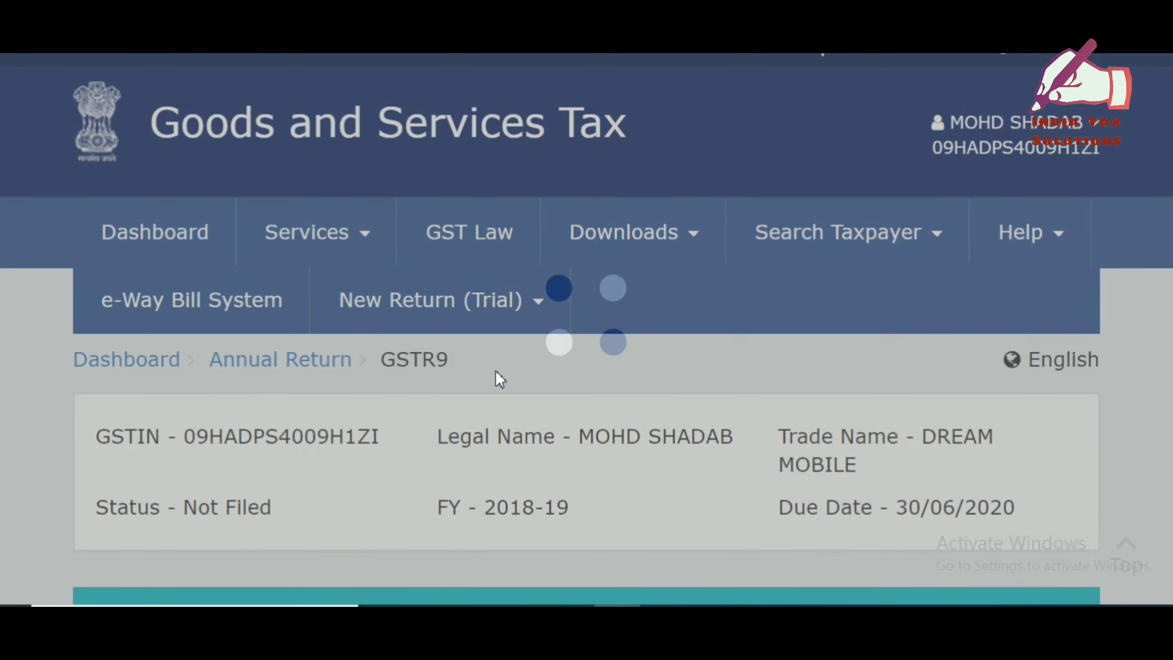
# Examine tax payable, paid through cash and paid through ITC in table 9, from Integrated Tax down to Others.
pyautogui.scroll(-3, 495, 370)
pyautogui.scroll(-10, 495, 371)
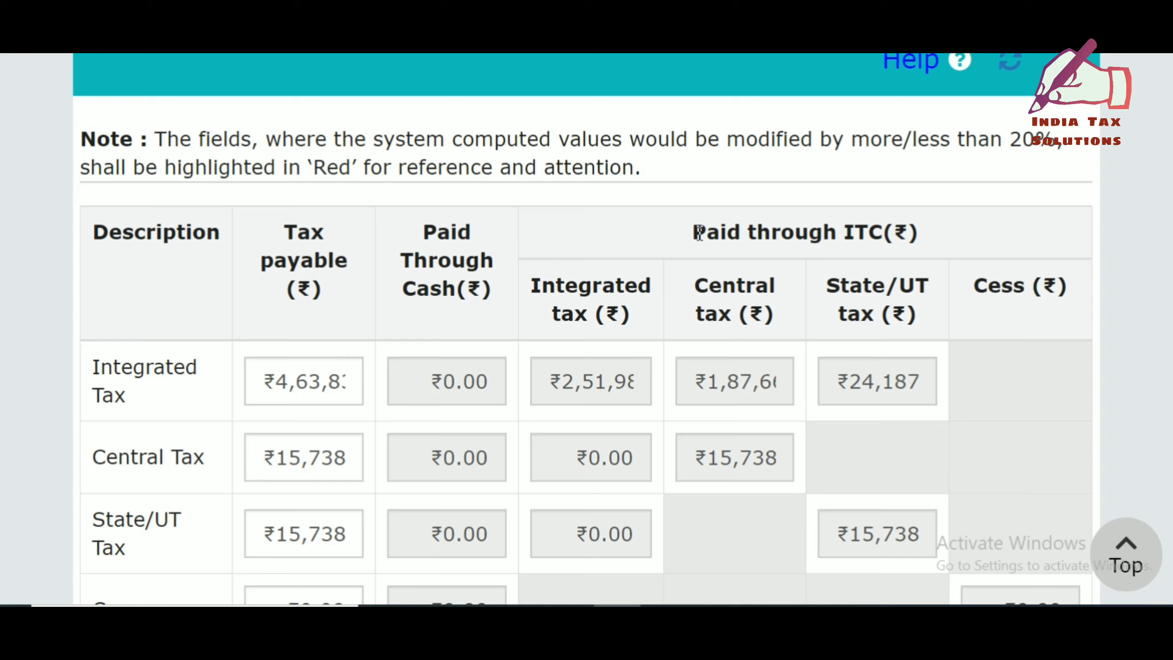
pyautogui.tripleClick(758, 233)
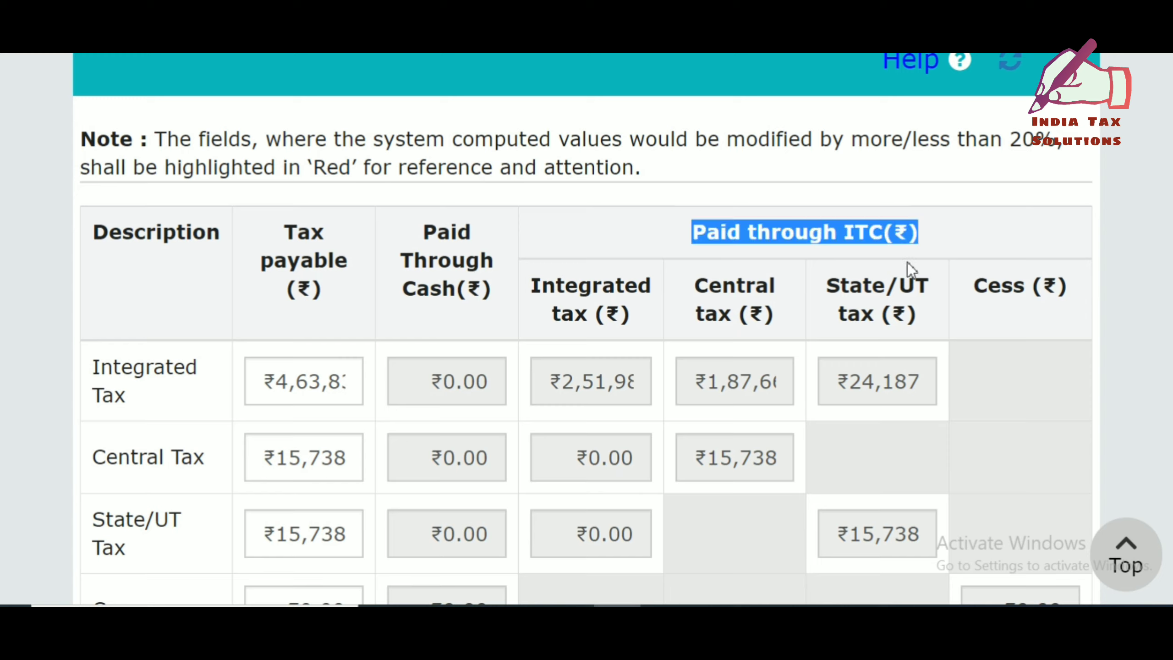
pyautogui.scroll(-6, 1037, 353)
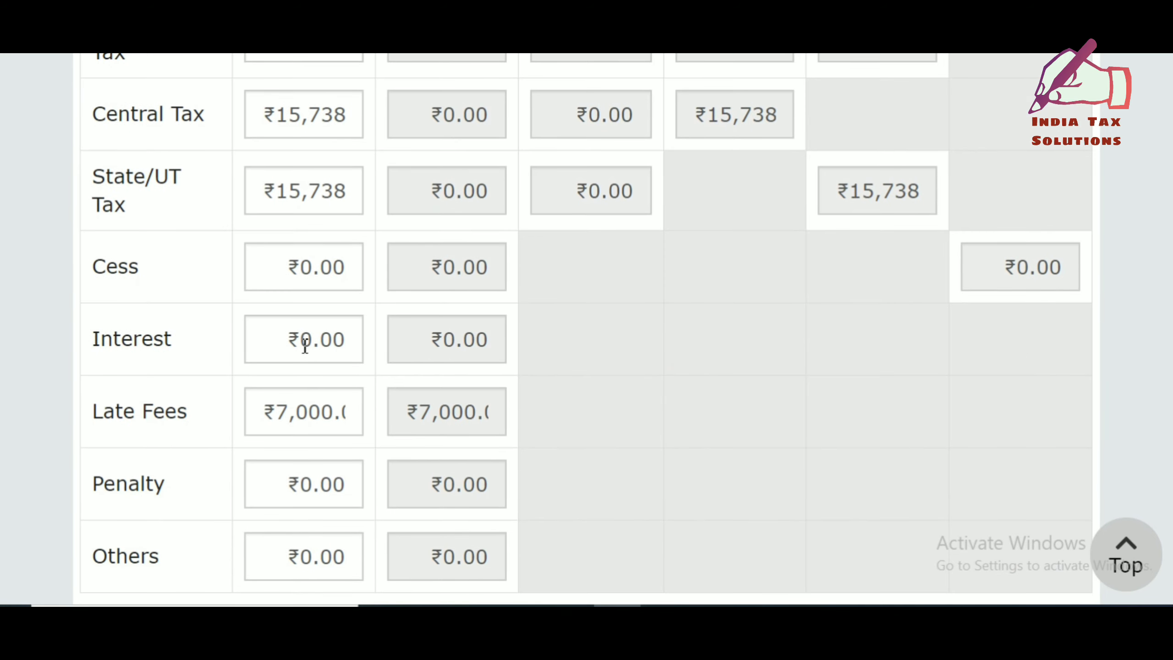
pyautogui.moveTo(305, 347)
pyautogui.scroll(-5, 476, 504)
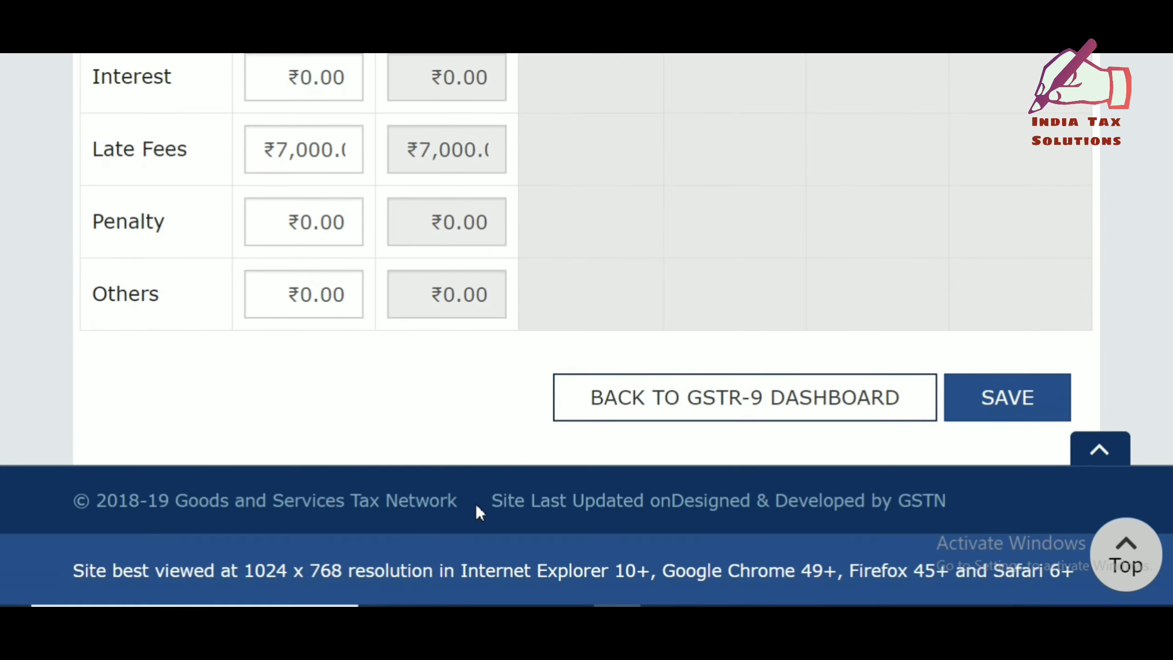
# Save table 9 and open table 10,11,12&13, Details of the previous Financial Year's transactions, from the GSTR-9 dashboard.
pyautogui.click(969, 398)
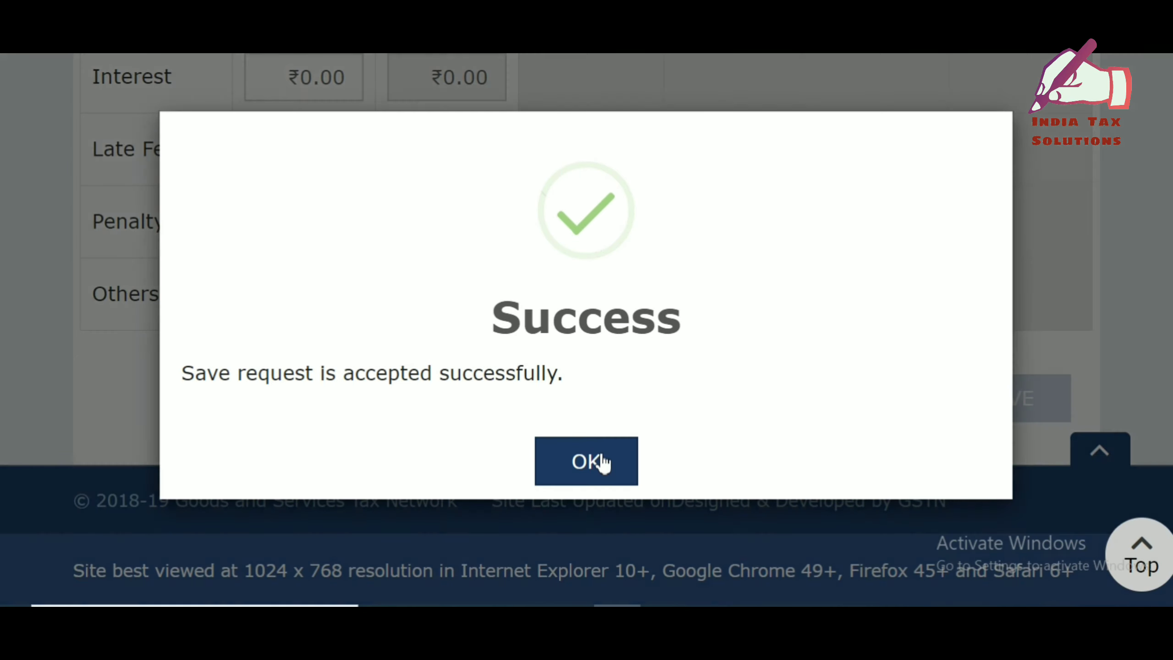
pyautogui.click(600, 460)
pyautogui.click(741, 406)
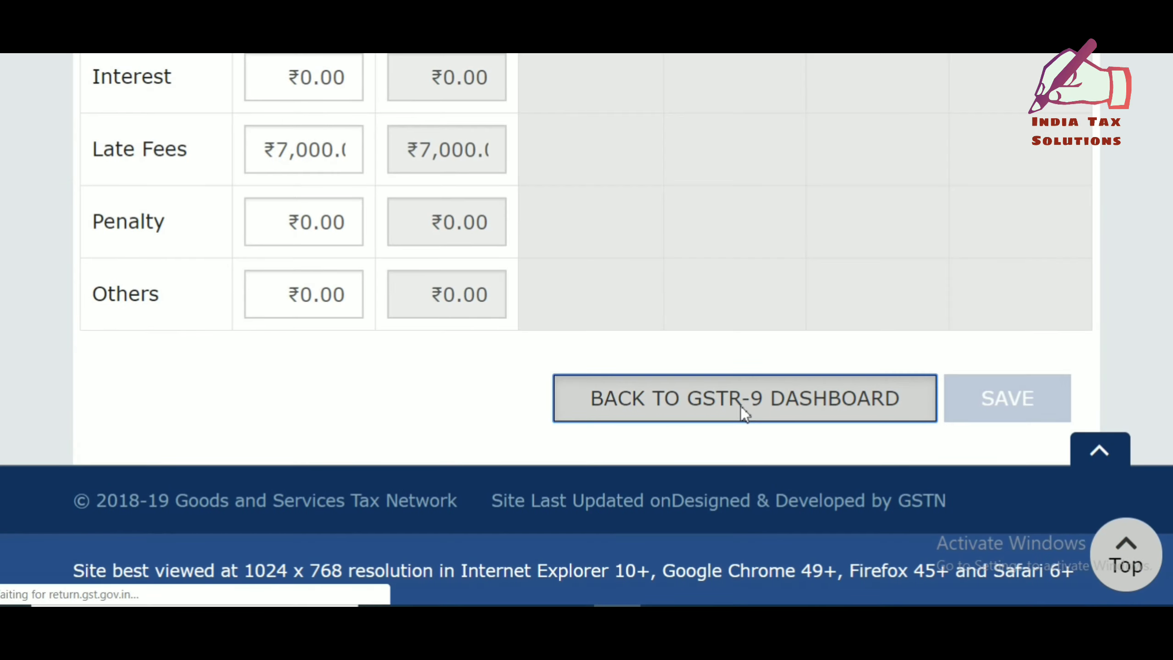
pyautogui.scroll(-10, 701, 435)
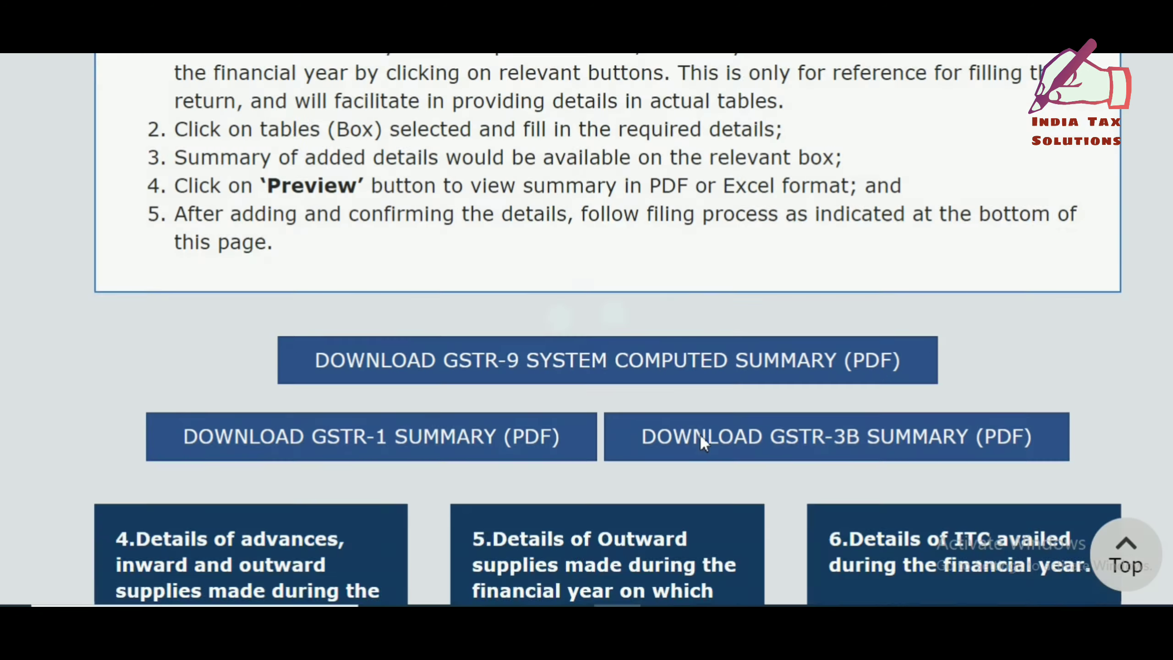
pyautogui.scroll(-8, 701, 435)
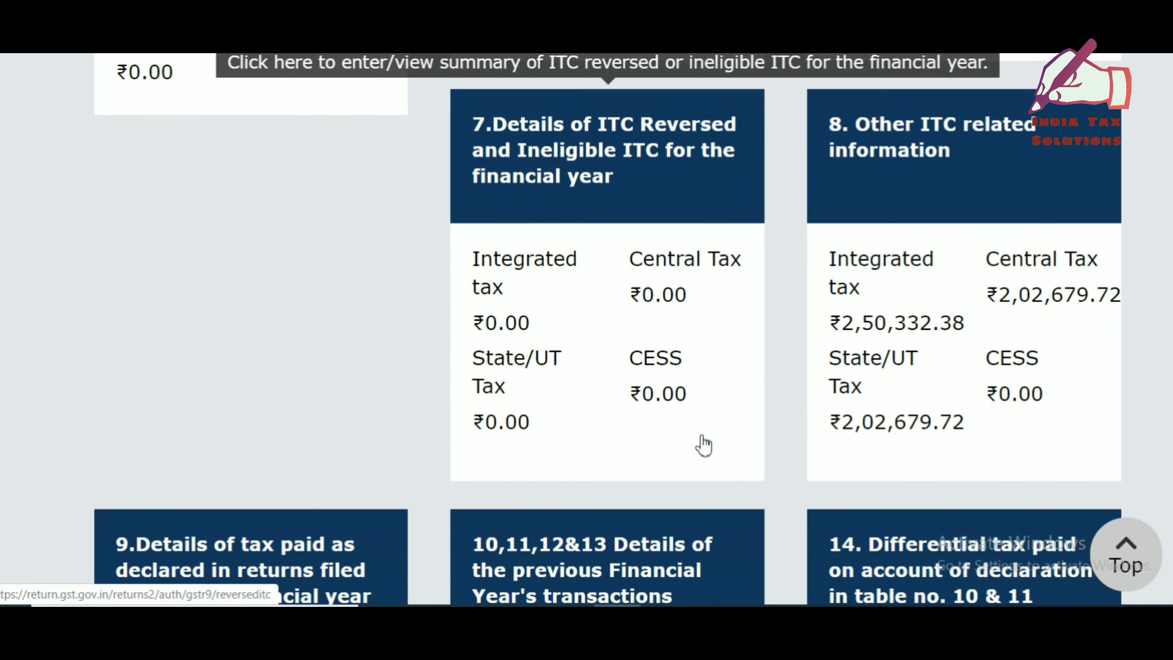
pyautogui.scroll(-5, 703, 444)
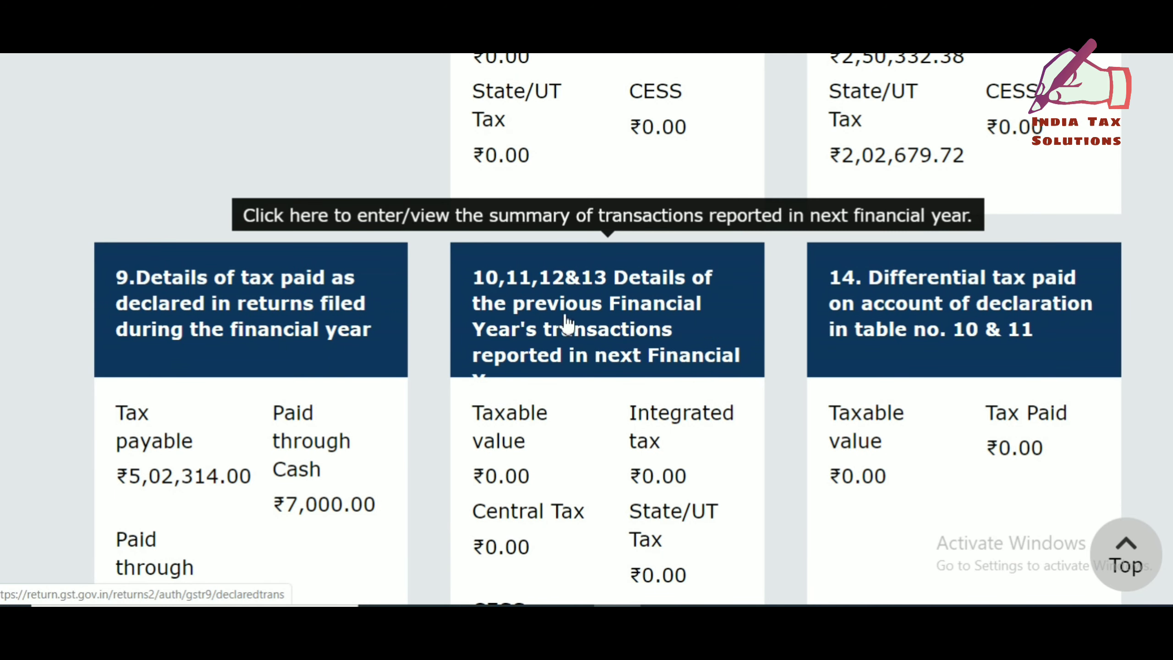
pyautogui.click(610, 303)
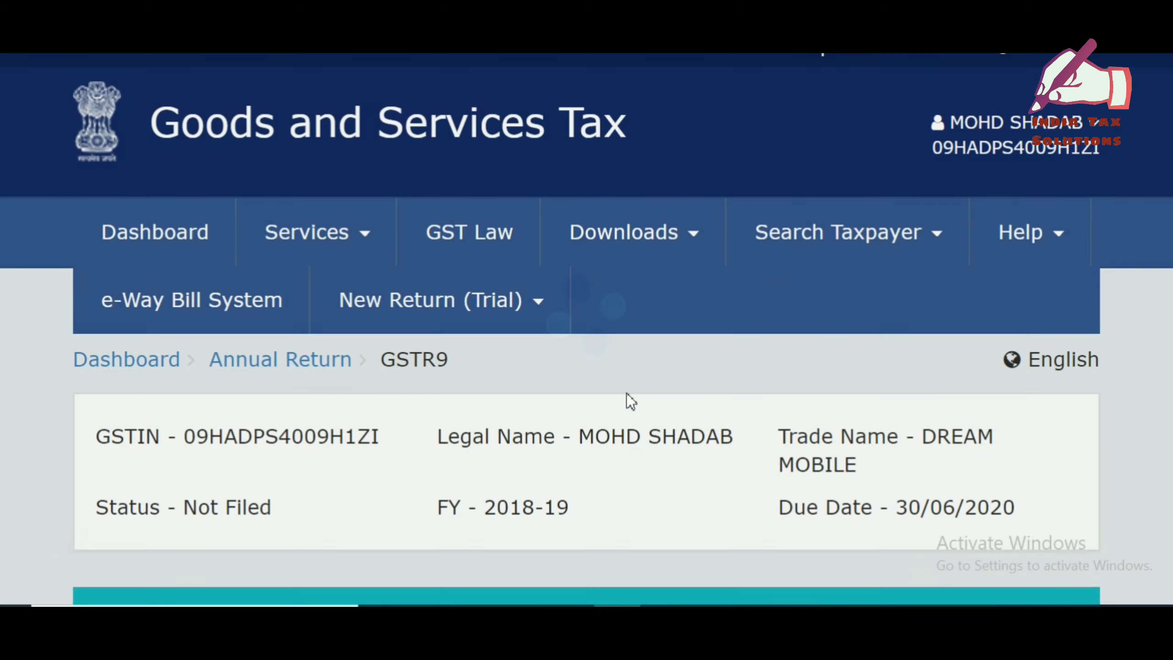
# Review rows 10 to 13 and the total turnover of the previous financial year's transactions, and save the table.
pyautogui.scroll(-5, 629, 398)
pyautogui.scroll(-2, 627, 392)
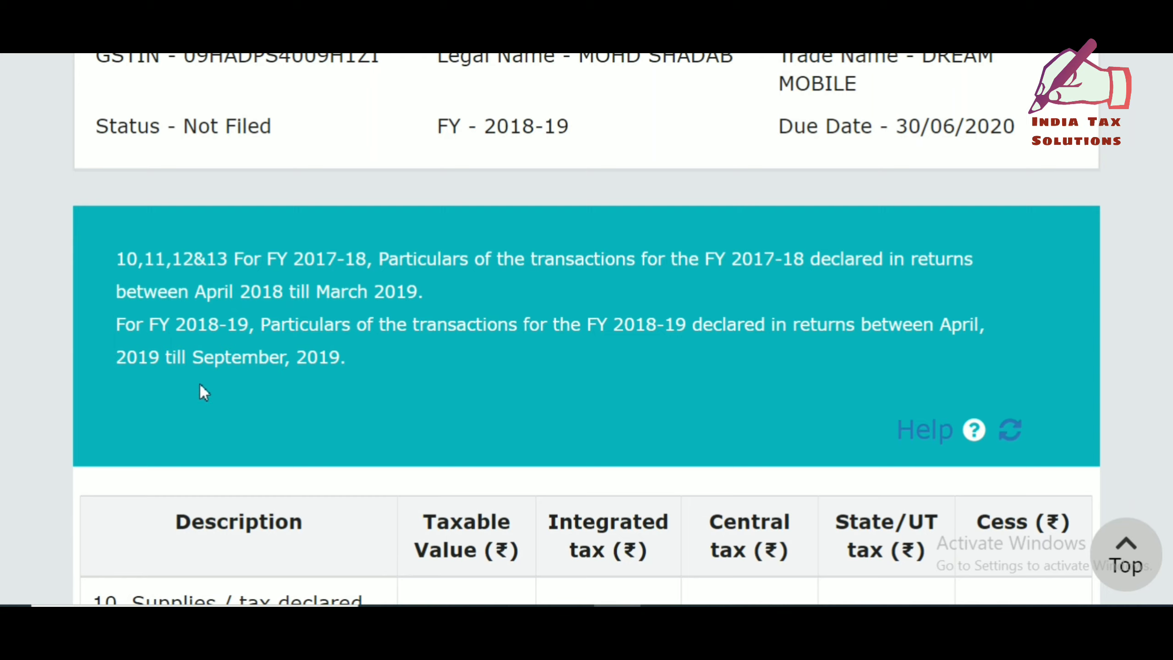
pyautogui.scroll(-5, 304, 363)
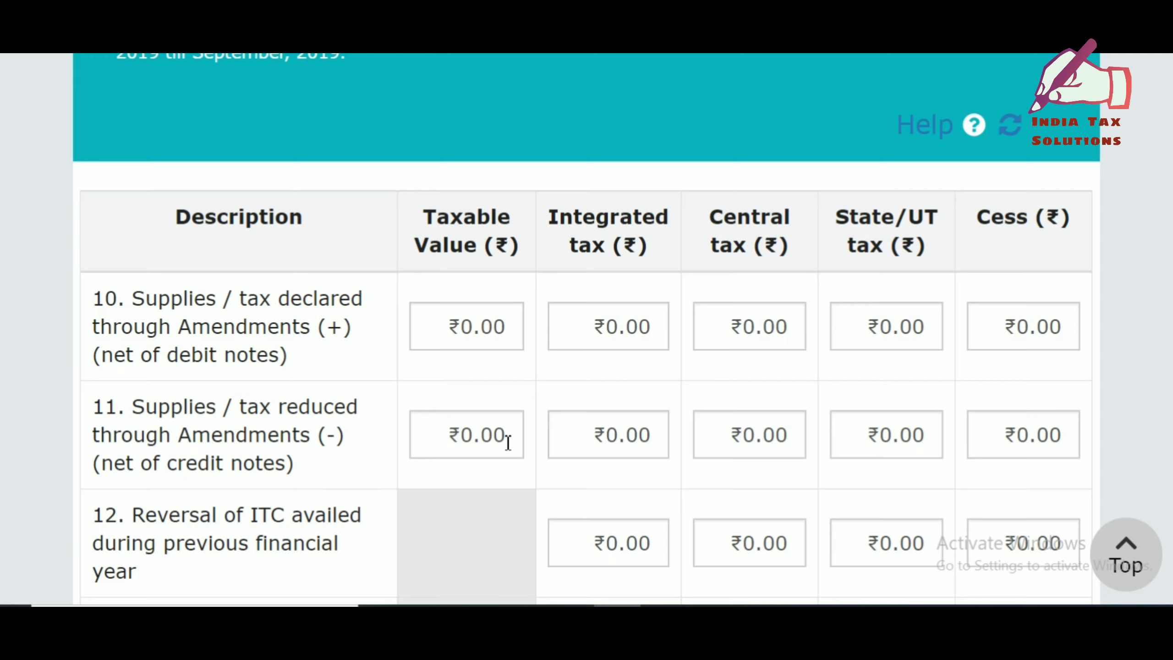
pyautogui.scroll(-5, 619, 460)
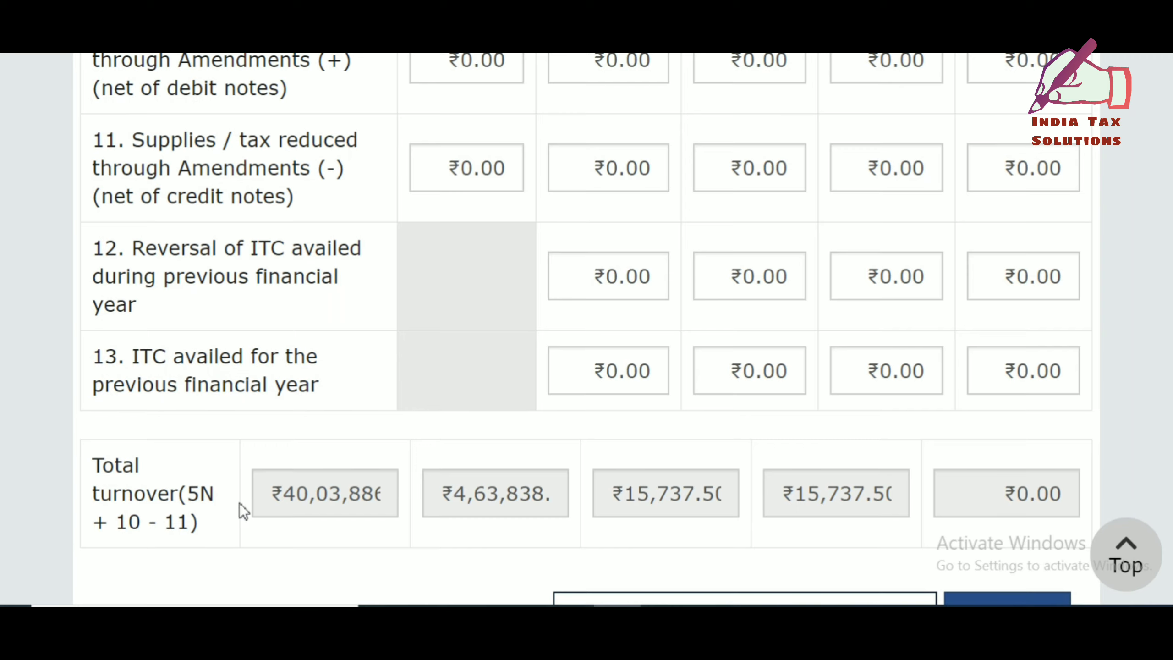
pyautogui.scroll(-3, 200, 501)
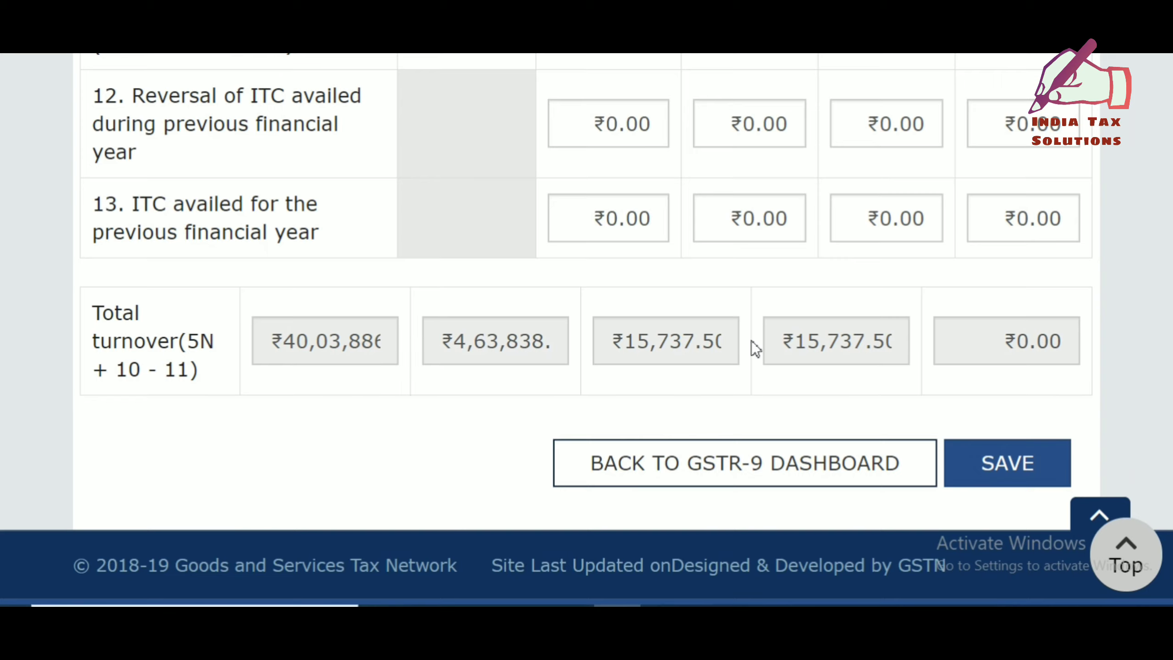
pyautogui.click(990, 449)
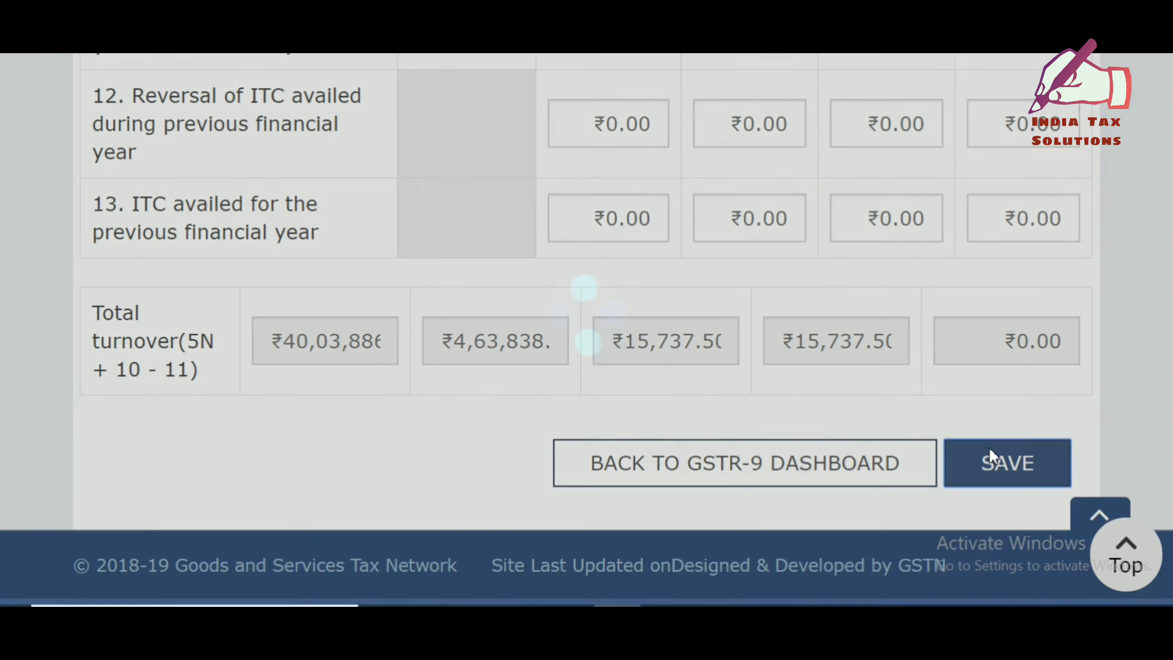
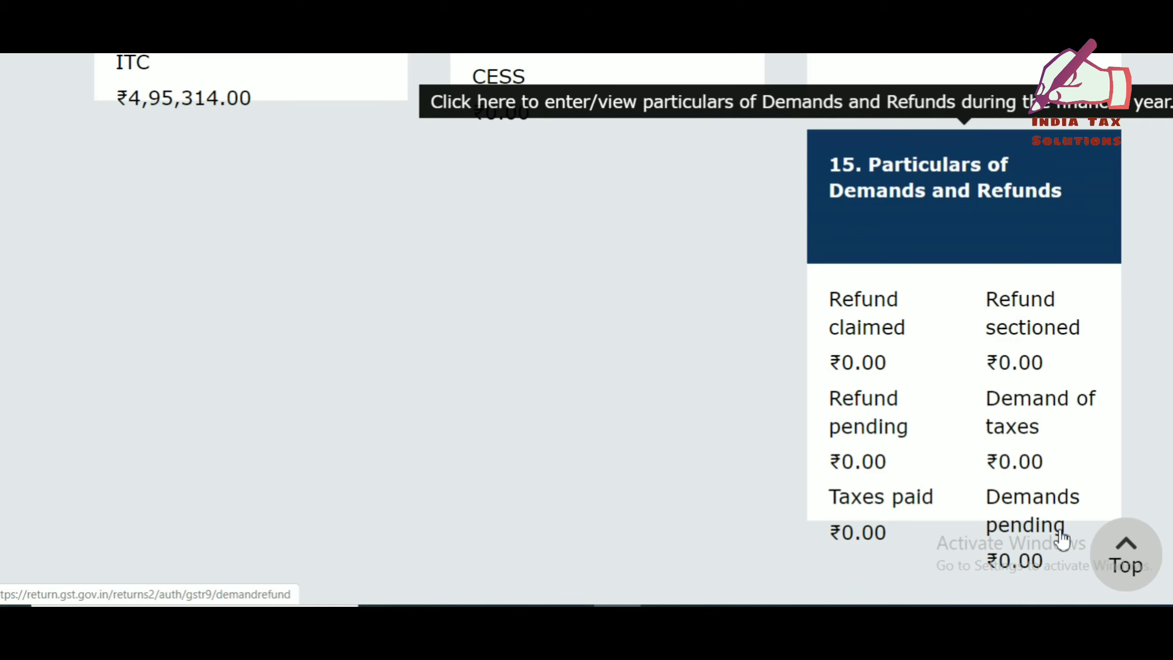
# Open table 16, Supplies received from Composition taxpayers, from the GSTR-9 dashboard and review rows A to C.
pyautogui.scroll(-4, 901, 501)
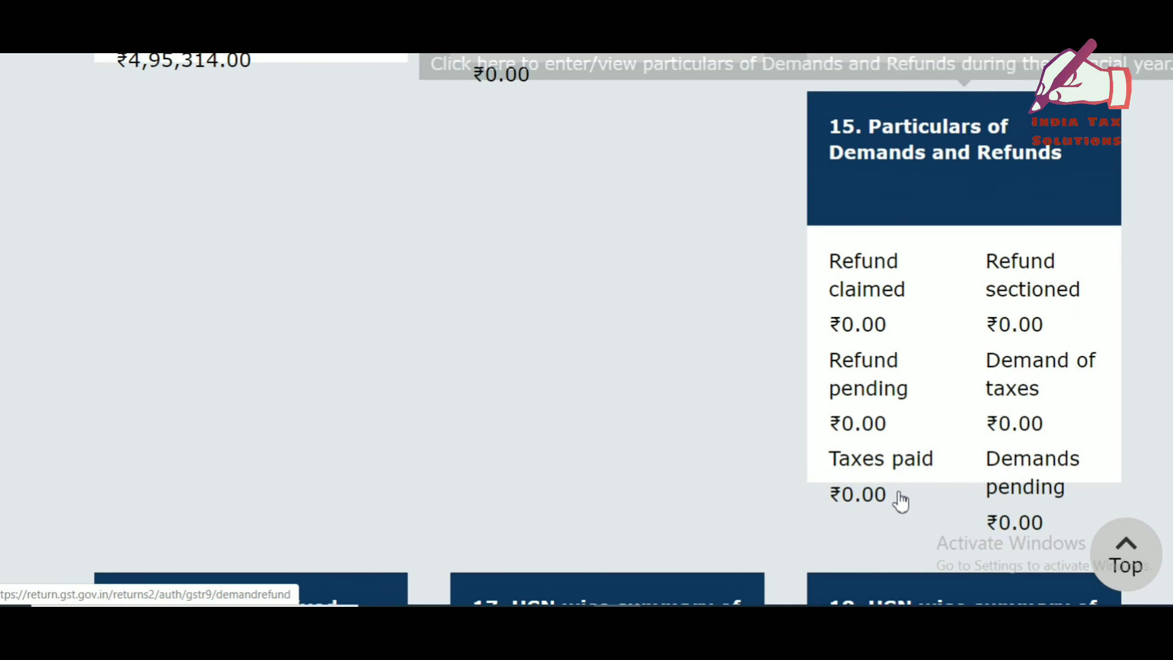
pyautogui.scroll(-3, 901, 501)
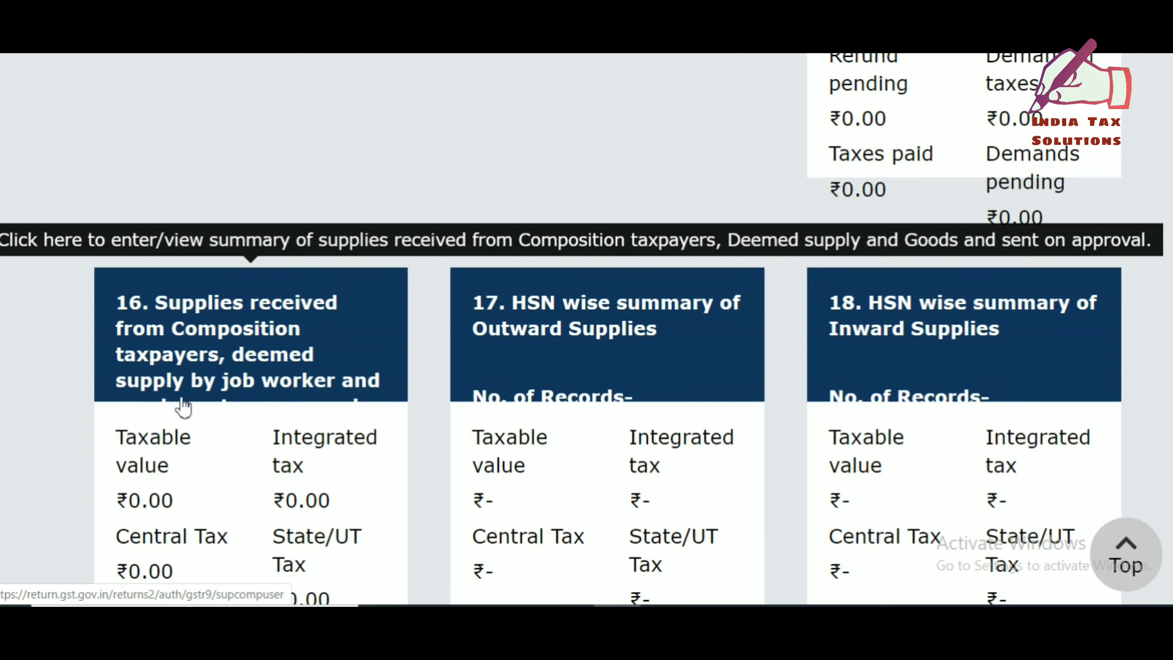
pyautogui.click(264, 342)
pyautogui.scroll(-5, 475, 355)
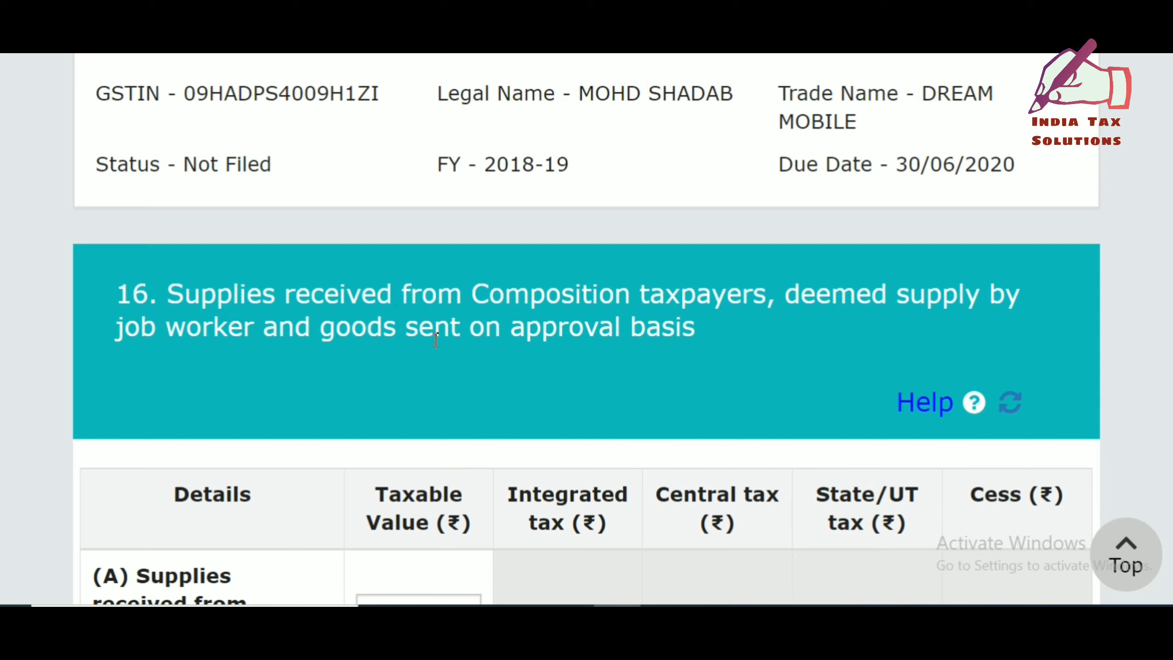
pyautogui.scroll(-8, 664, 332)
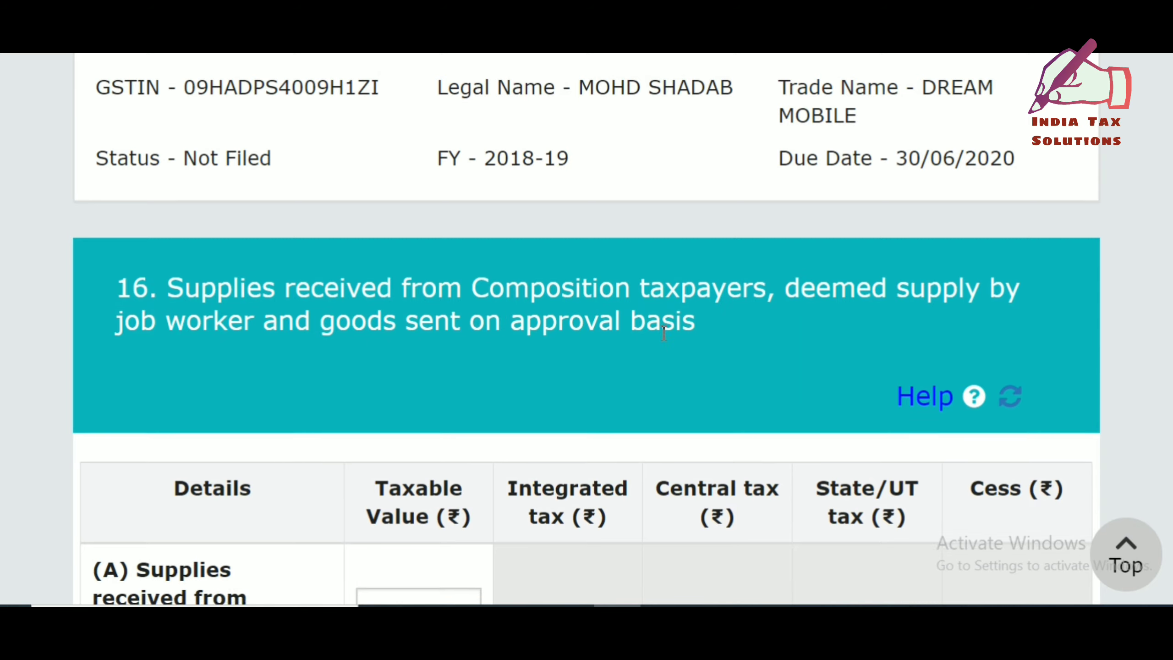
pyautogui.scroll(2, 660, 332)
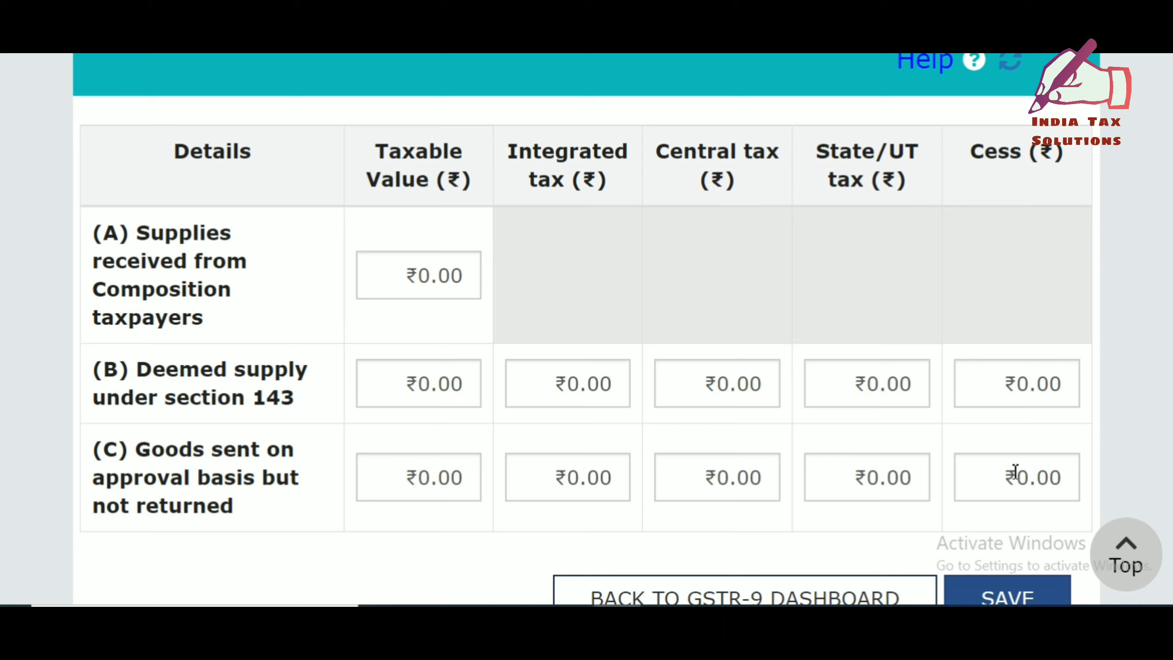
# Save table 16 and open table 17, HSN wise summary of Outward Supplies, from the GSTR-9 dashboard.
pyautogui.click(994, 584)
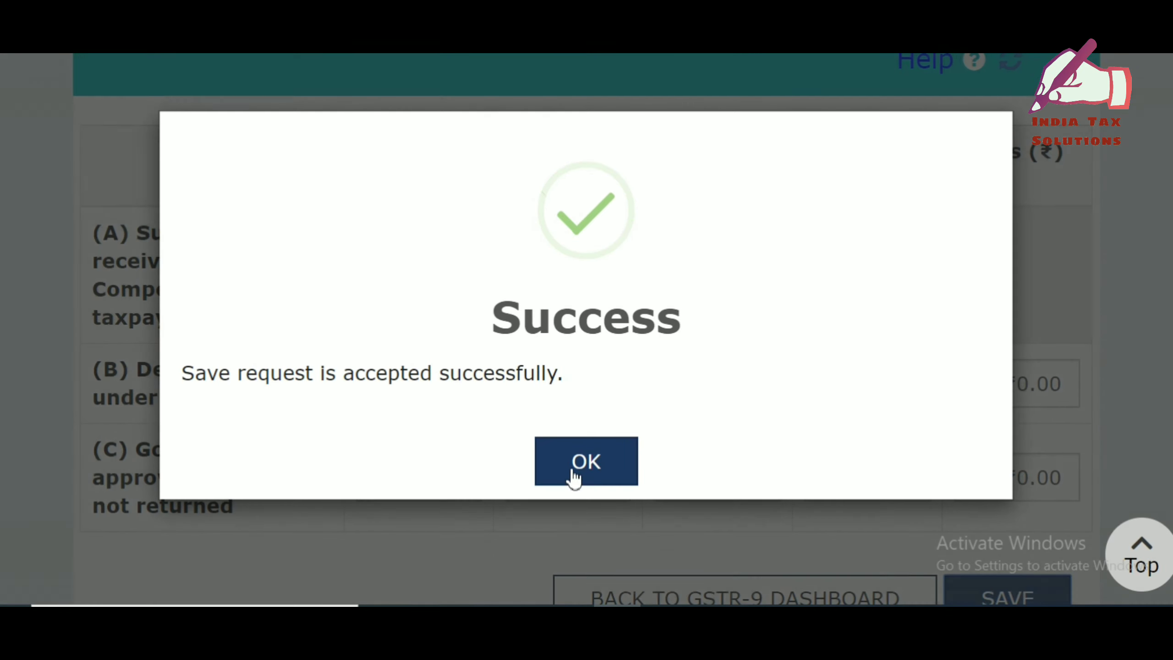
pyautogui.click(574, 476)
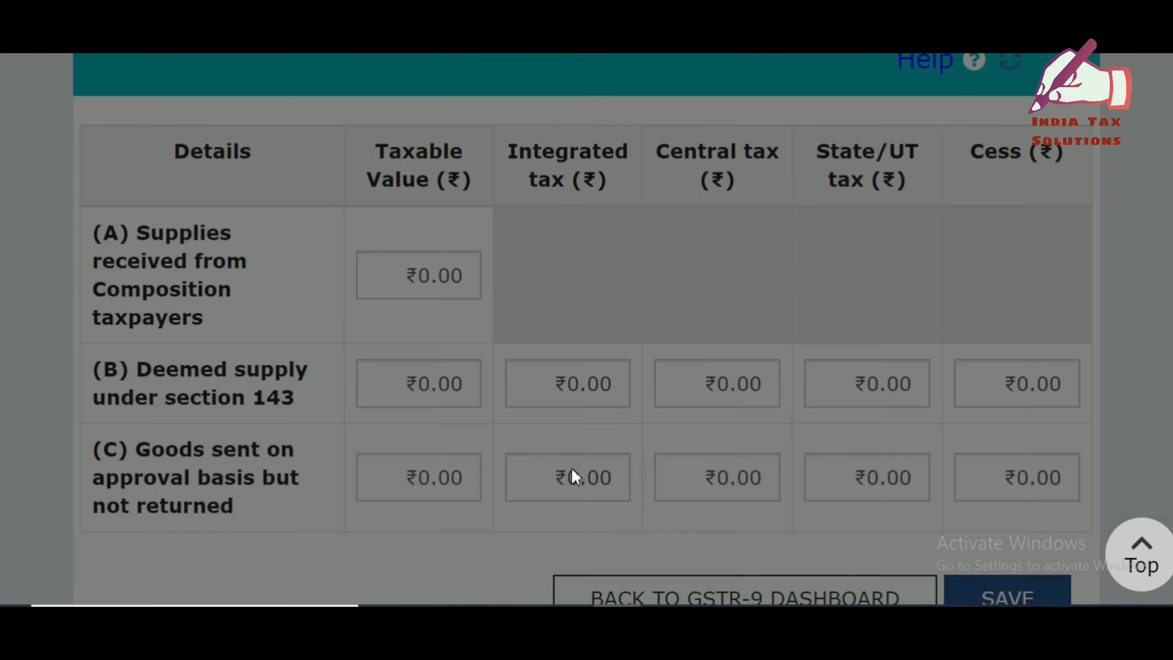
pyautogui.click(637, 597)
pyautogui.scroll(-10, 637, 597)
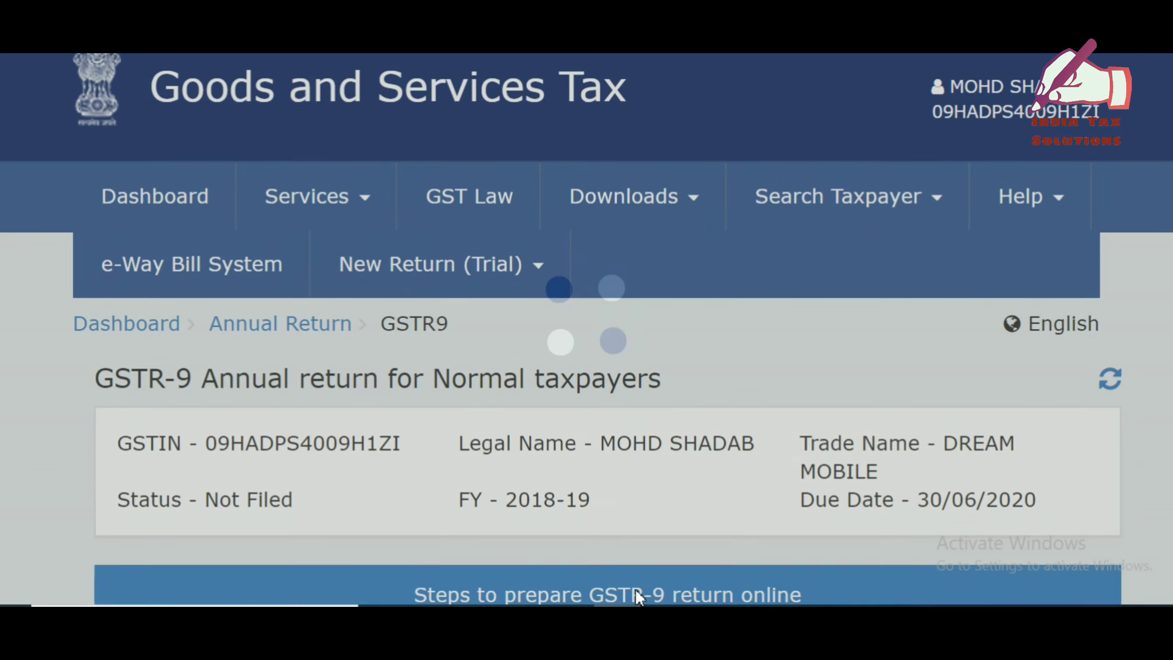
pyautogui.scroll(-15, 638, 598)
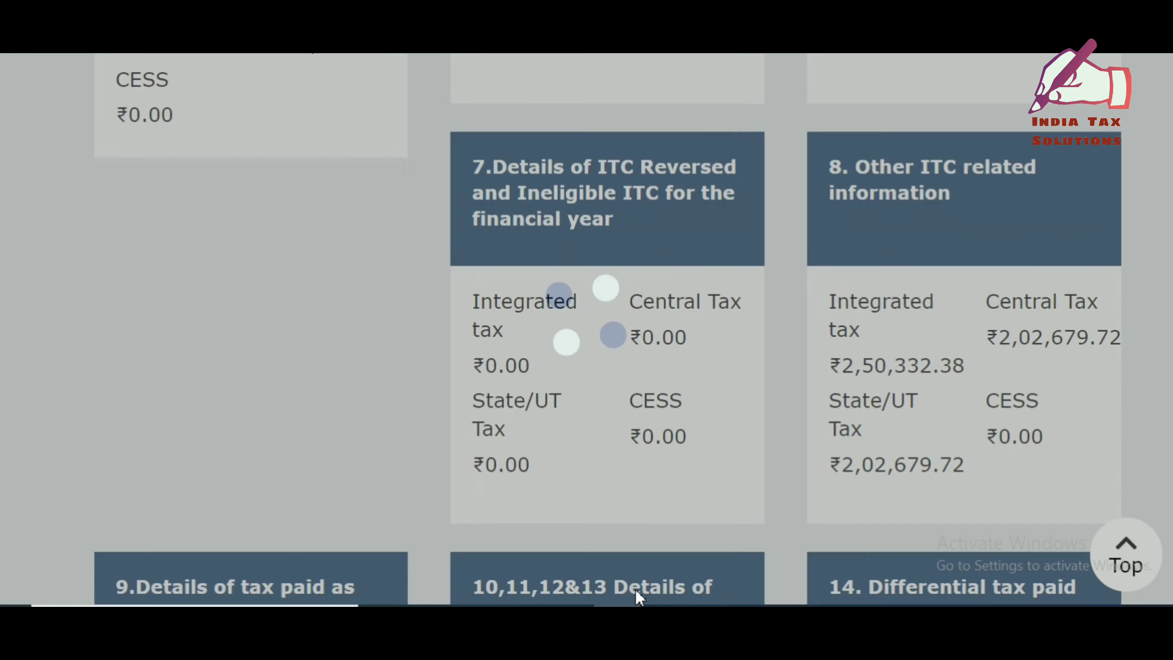
pyautogui.scroll(-15, 639, 596)
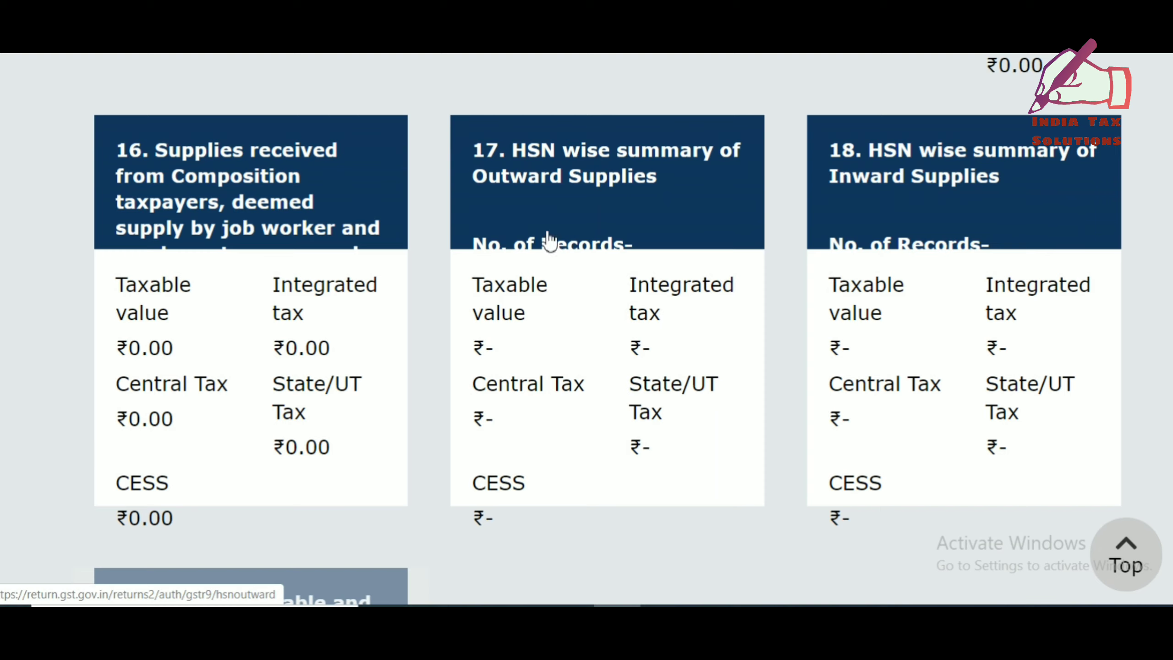
pyautogui.click(544, 316)
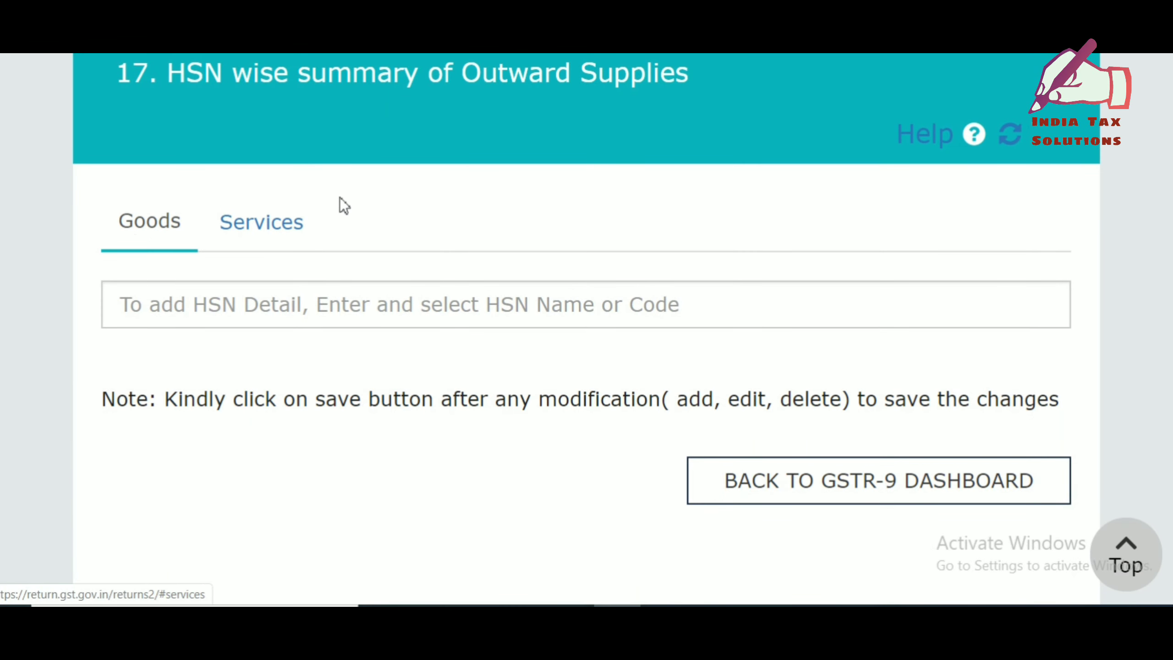
# Check the Services section of table 17, and start a Goods entry by searching HSN 2711 and selecting code 27111100.
pyautogui.click(290, 225)
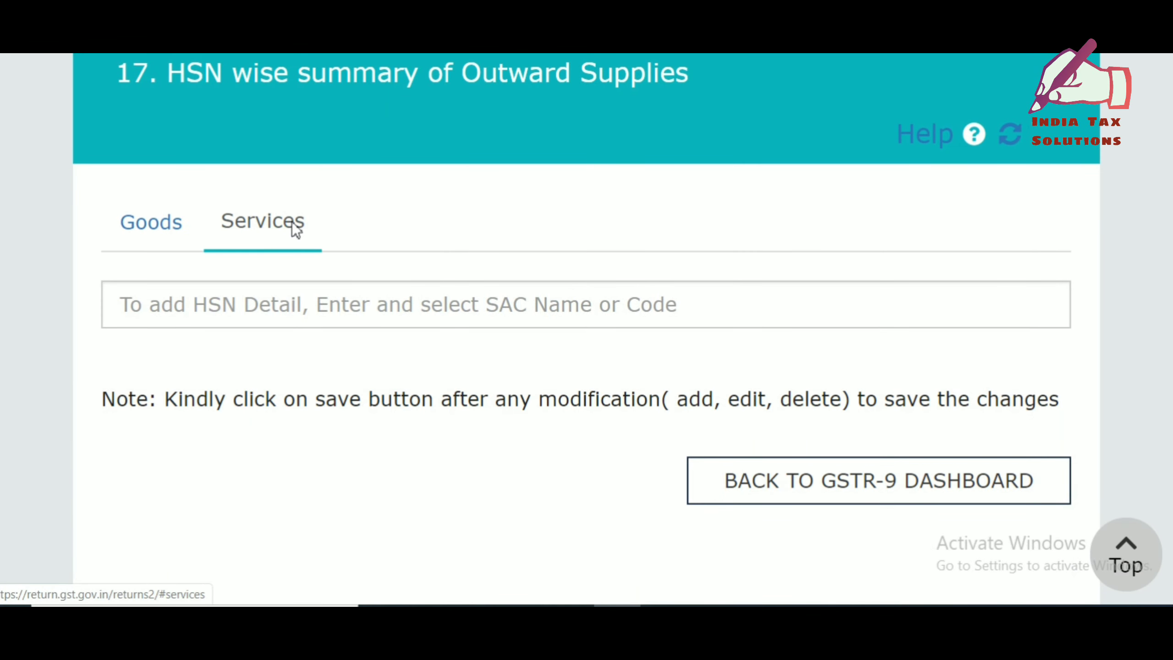
pyautogui.click(164, 232)
pyautogui.click(201, 307)
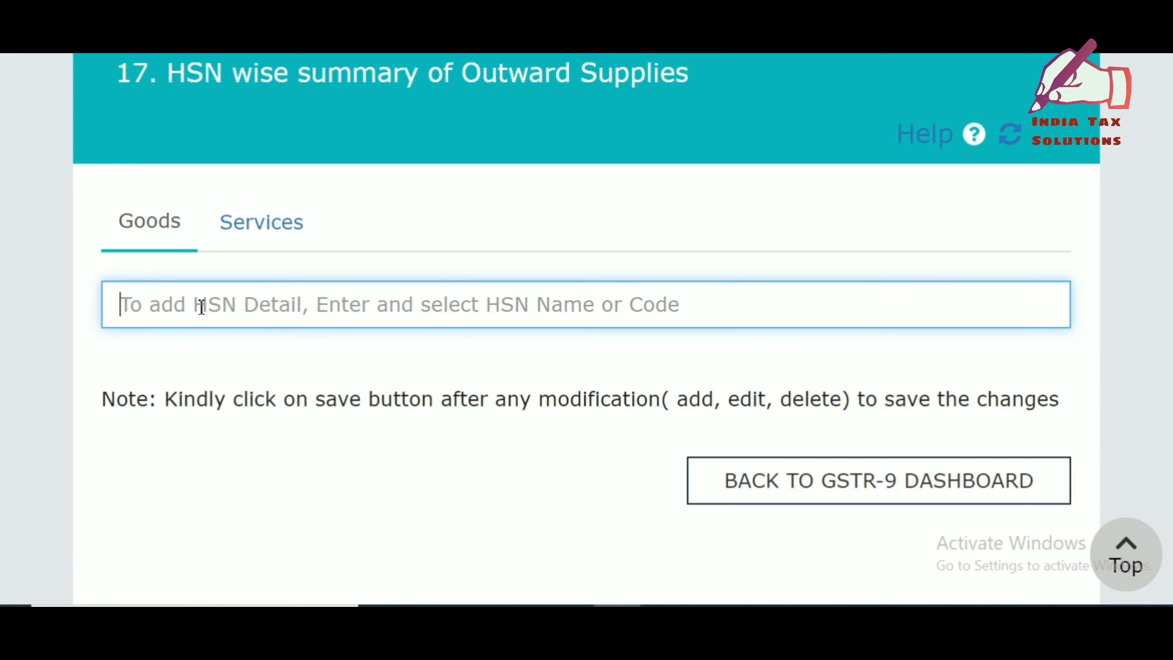
pyautogui.write('2711')
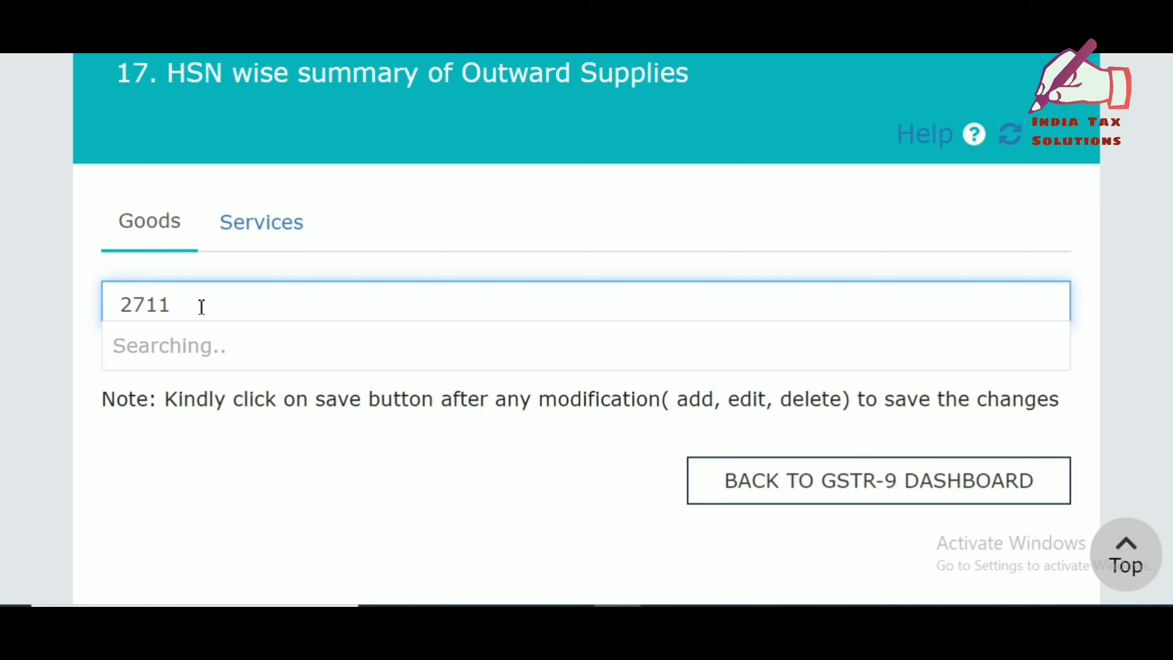
pyautogui.click(181, 374)
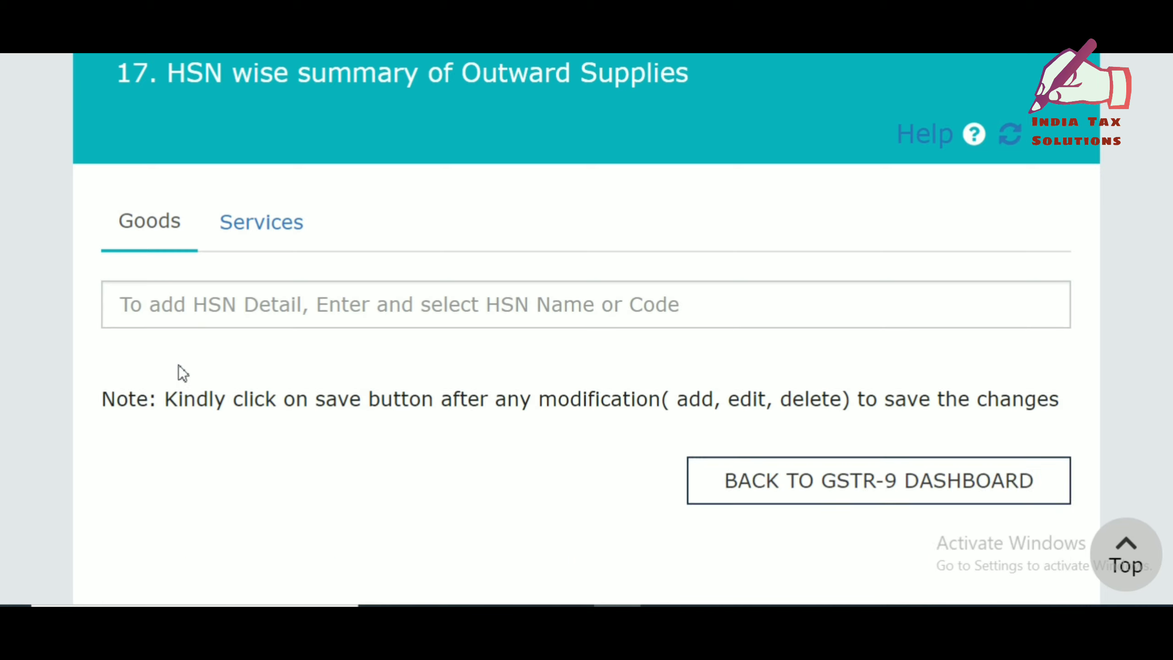
pyautogui.scroll(-5, 344, 375)
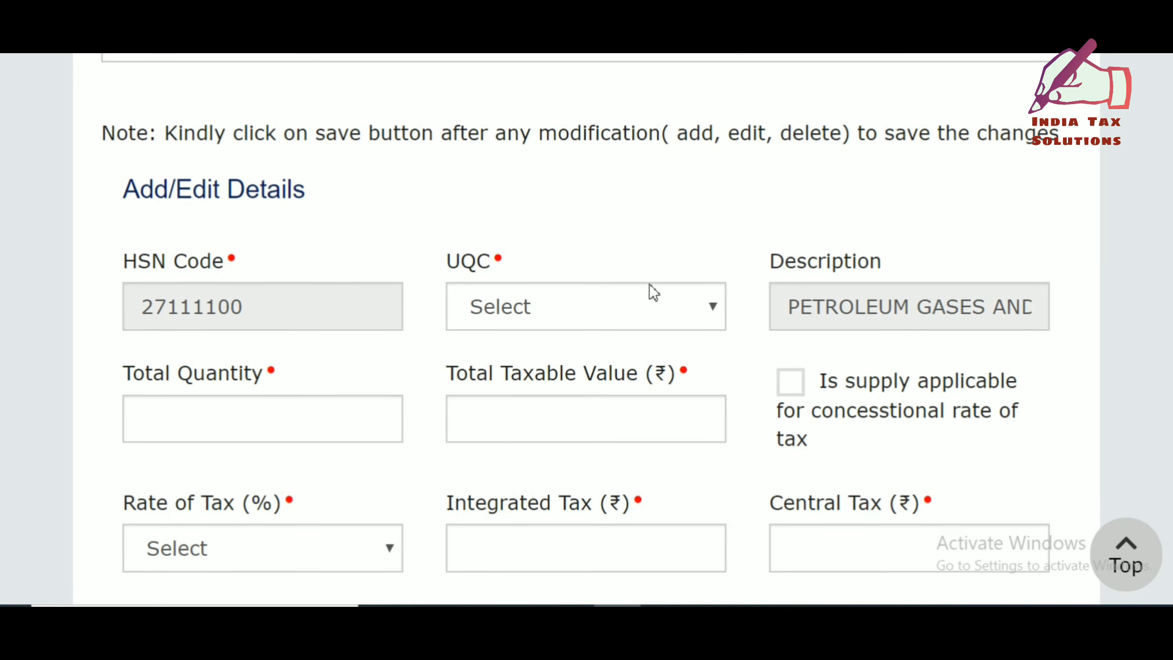
# Examine the HSN entry form's UQC options, tax rate options, concessional rate setting and tax amount fields down to CESS.
pyautogui.click(543, 306)
pyautogui.scroll(-1, 538, 235)
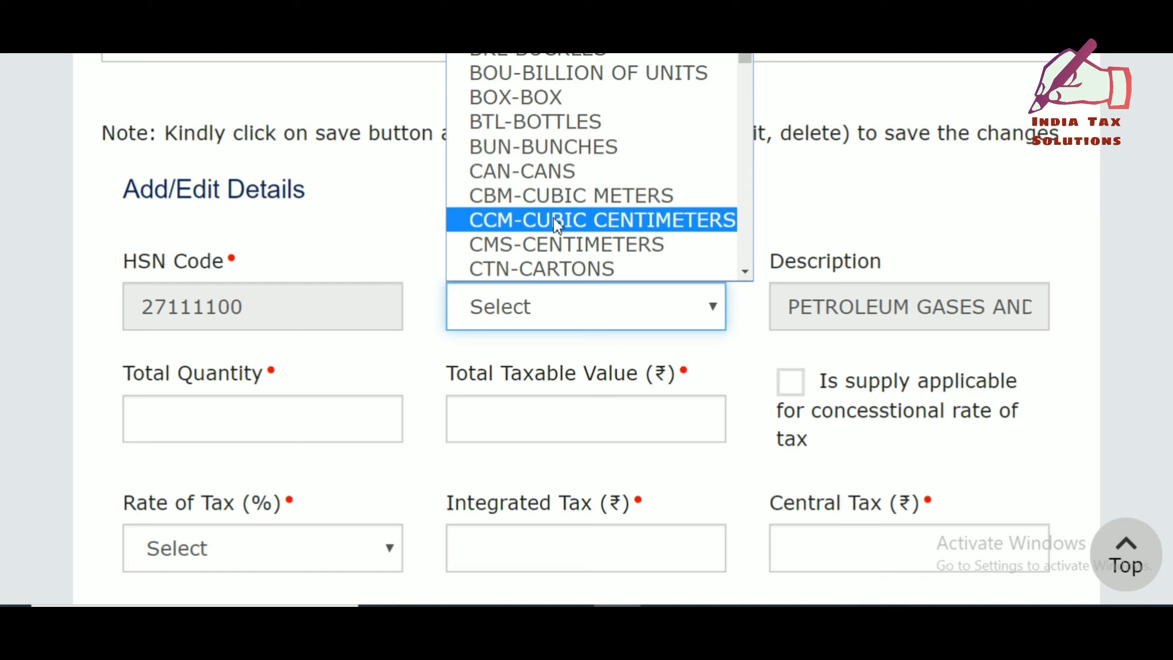
pyautogui.scroll(-2, 576, 266)
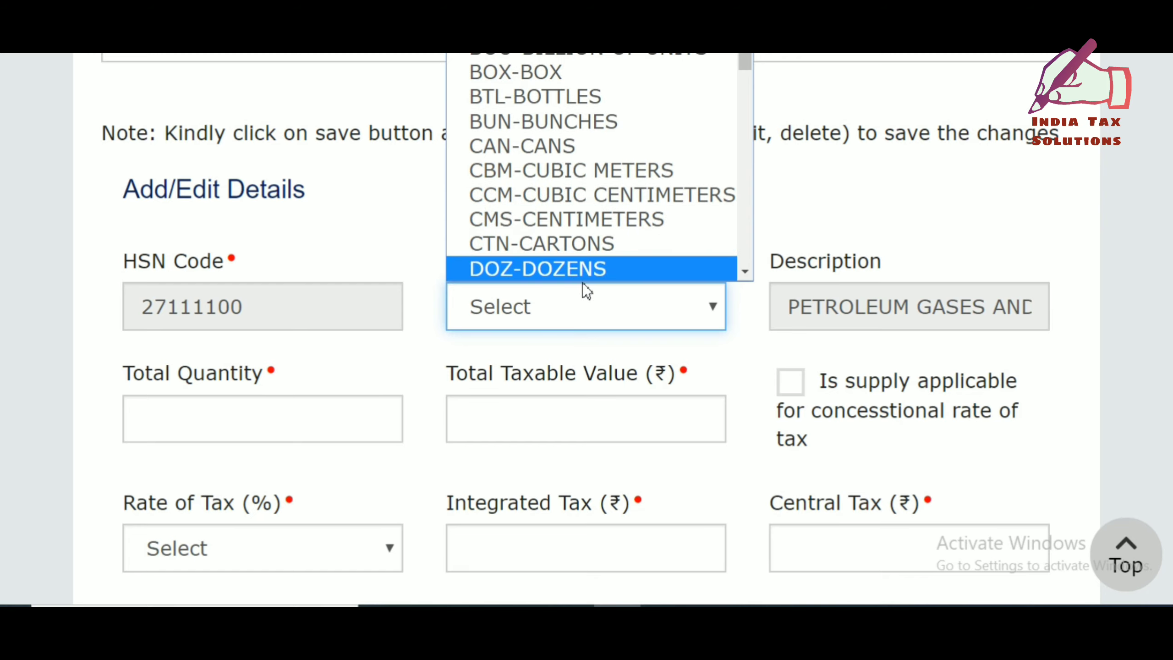
pyautogui.click(896, 261)
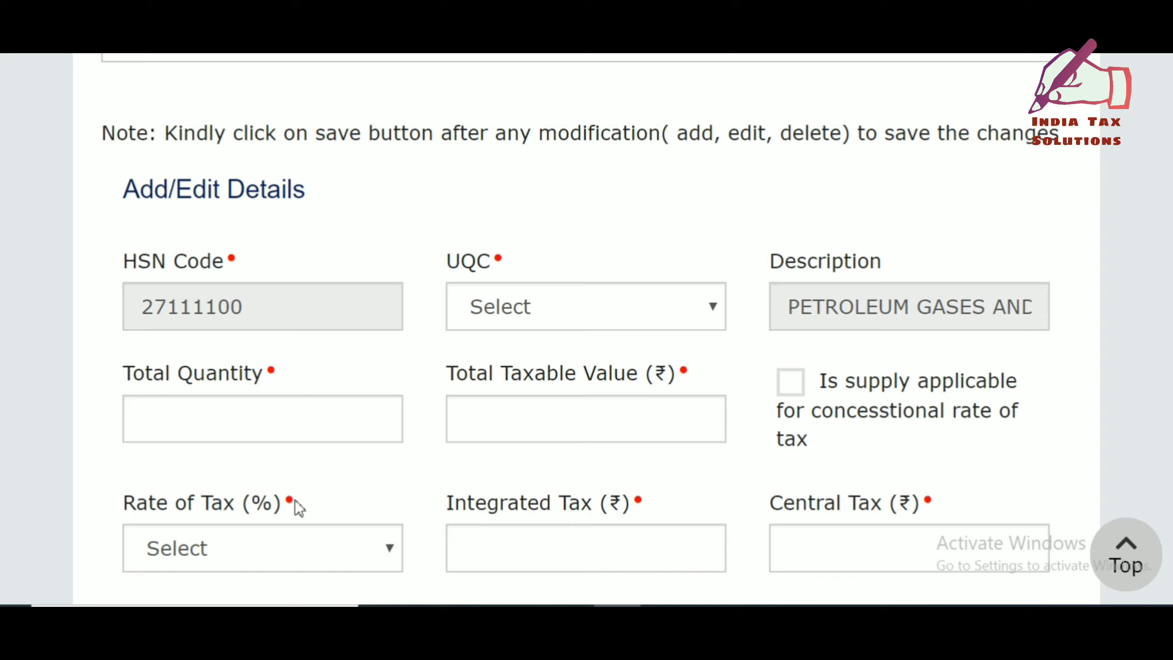
pyautogui.click(319, 550)
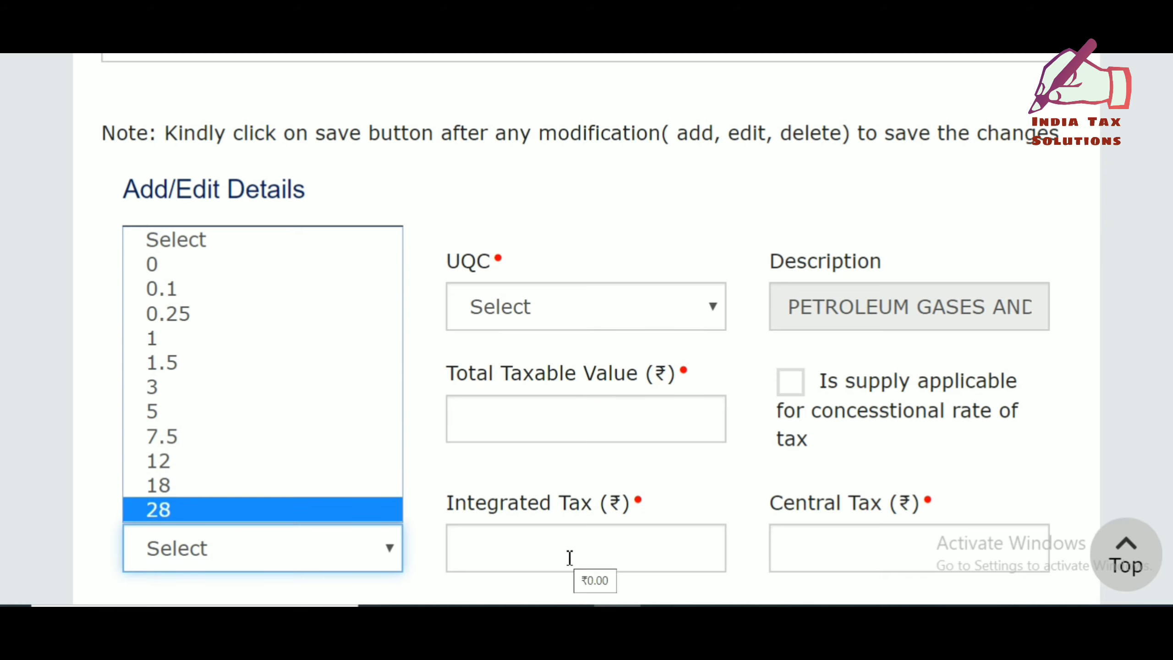
pyautogui.click(684, 533)
pyautogui.click(870, 536)
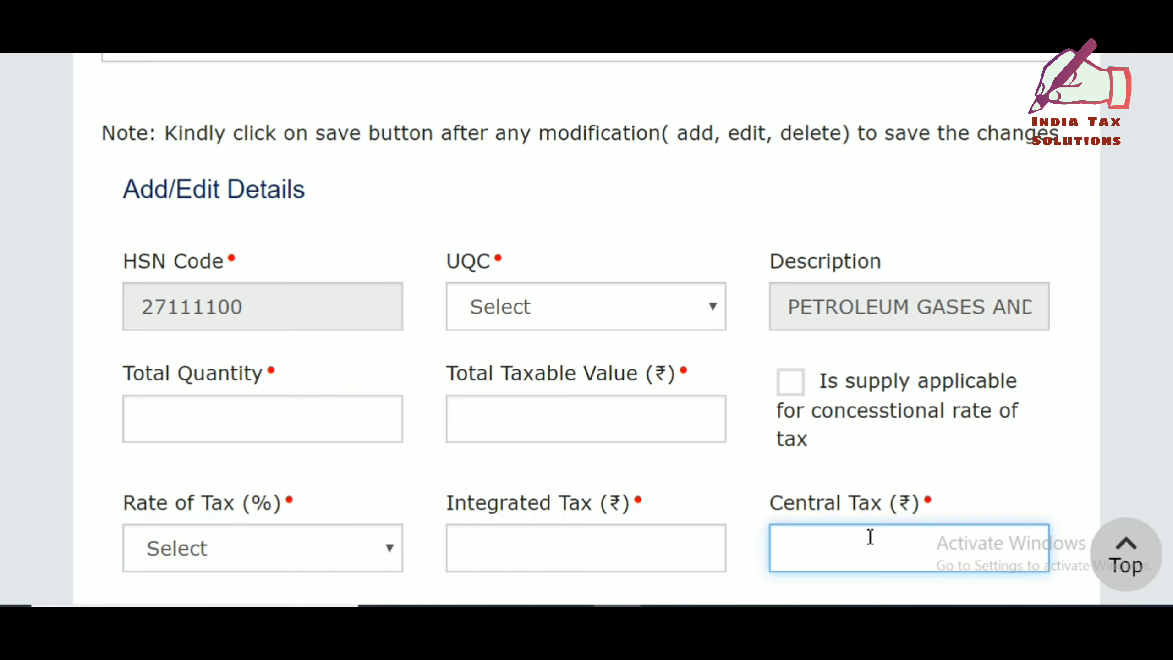
pyautogui.click(943, 417)
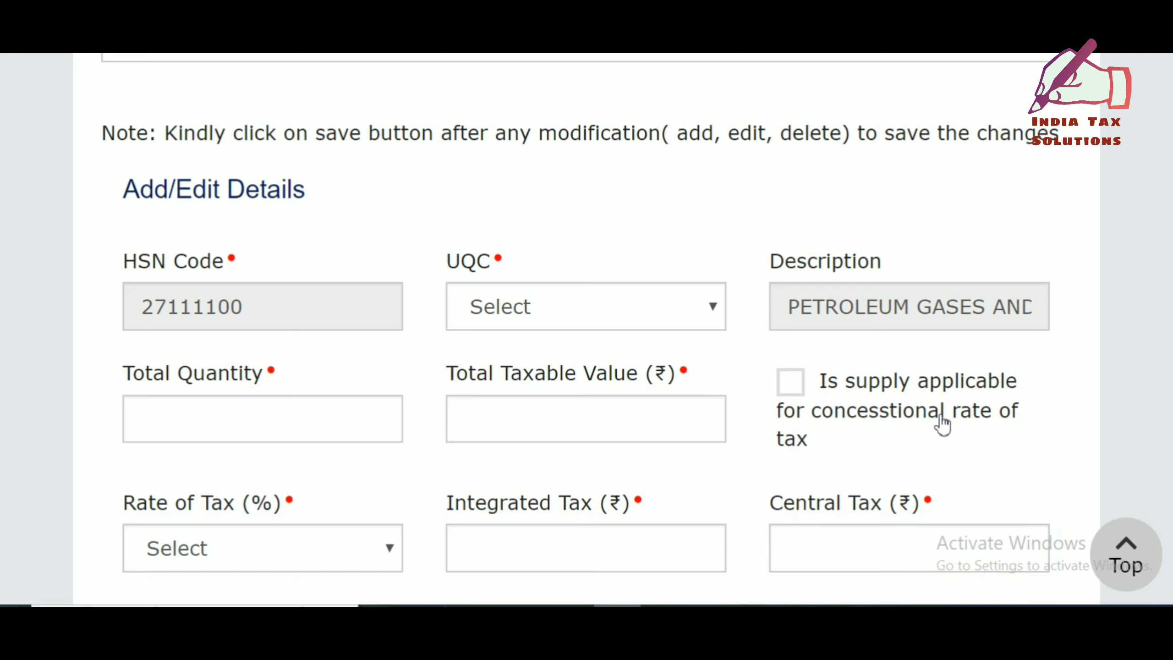
pyautogui.scroll(-5, 940, 416)
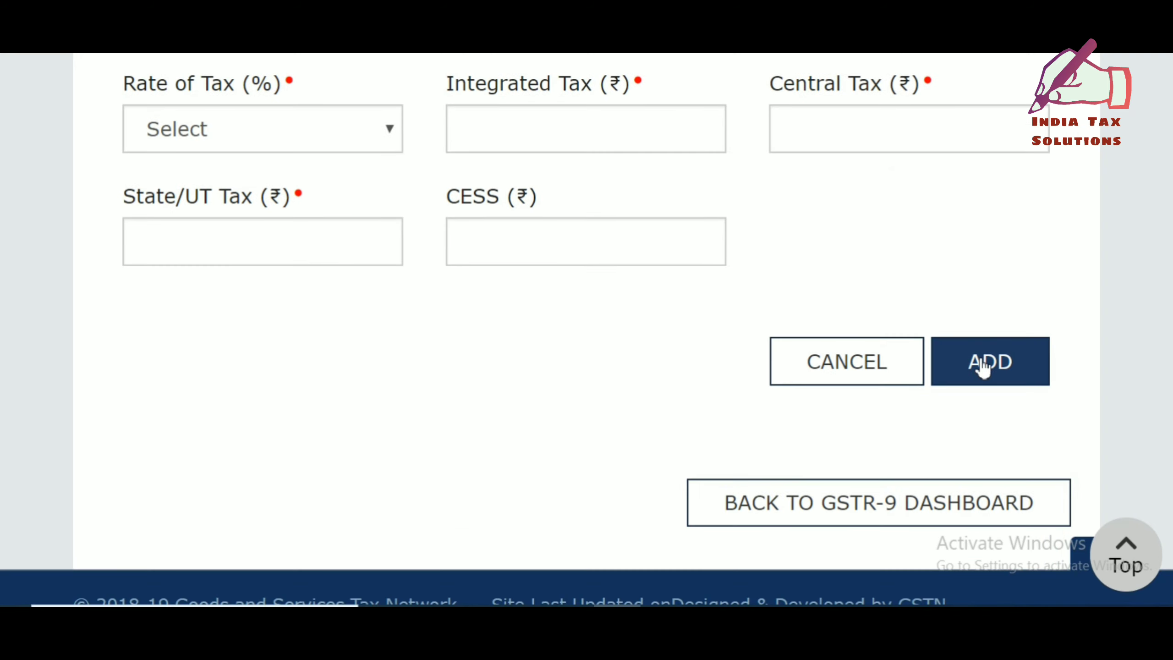
# Cancel the table 17 HSN entry and open table 18, HSN wise summary of Inward Supplies, from the GSTR-9 dashboard.
pyautogui.click(852, 373)
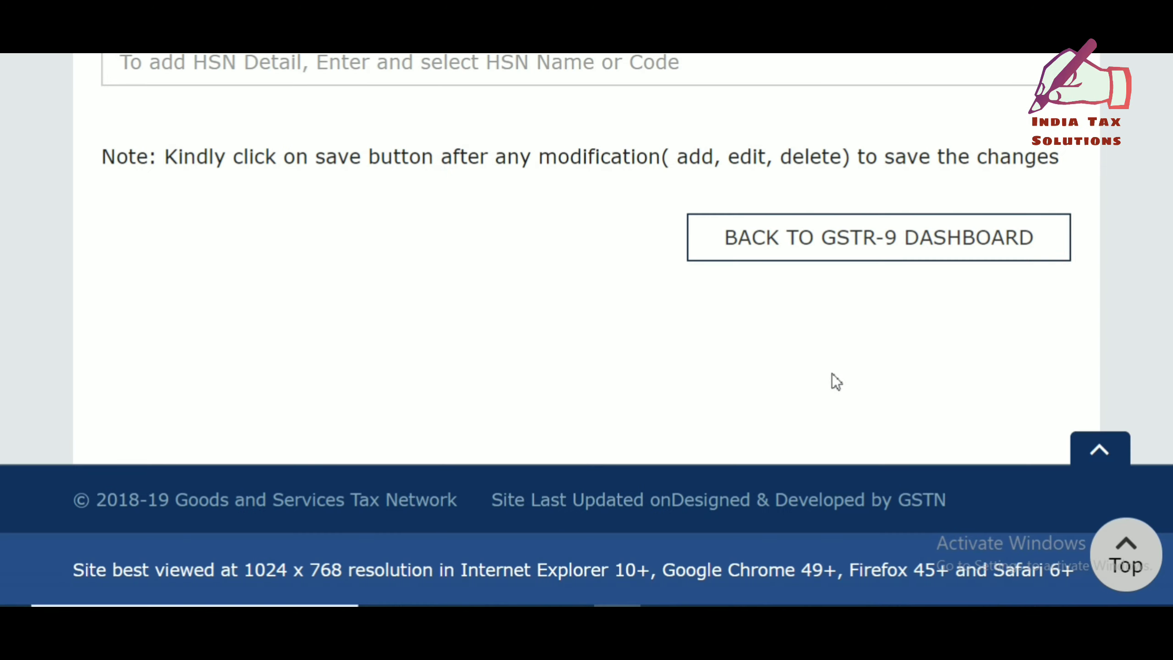
pyautogui.click(885, 255)
pyautogui.scroll(-10, 722, 363)
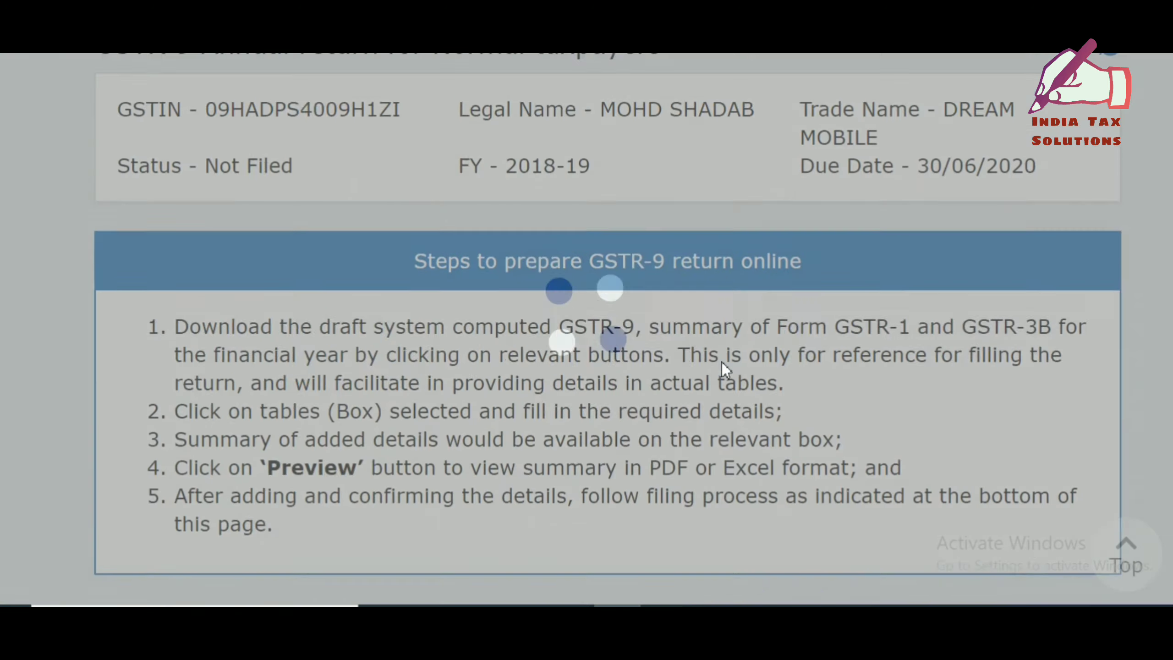
pyautogui.scroll(-15, 723, 362)
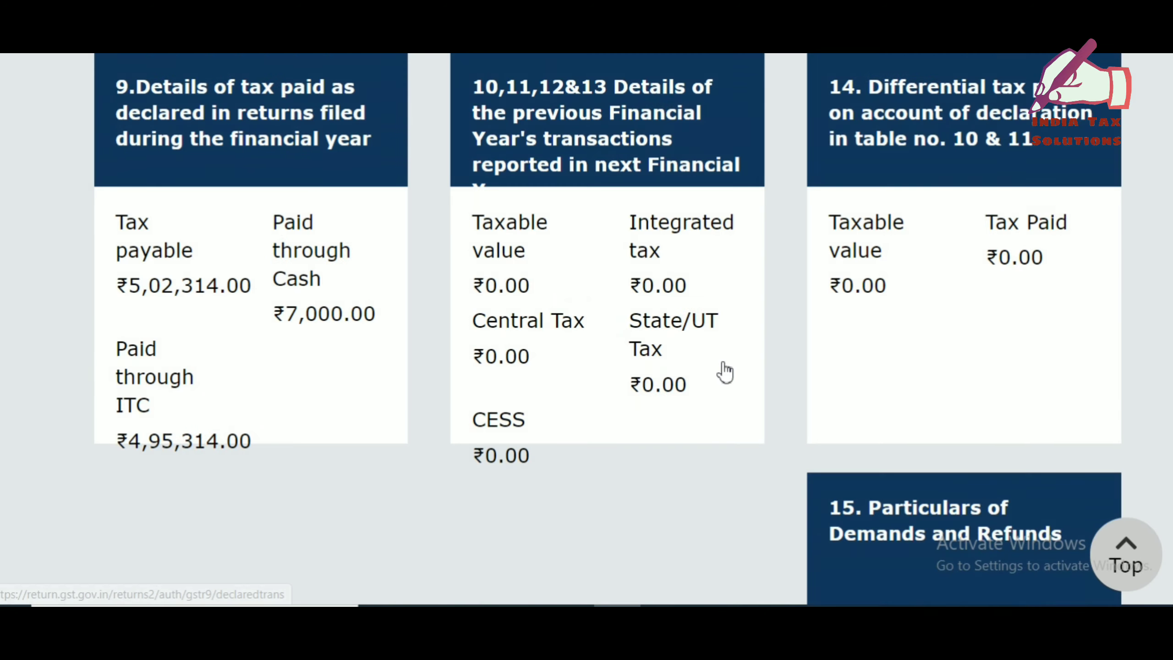
pyautogui.scroll(-8, 722, 363)
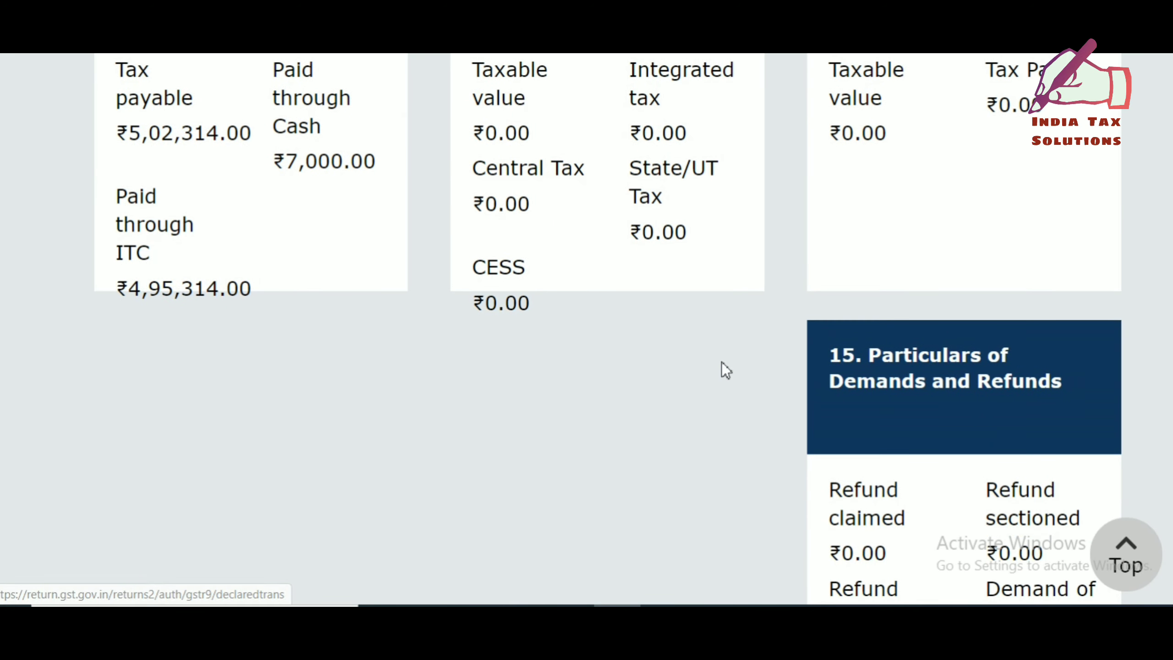
pyautogui.scroll(-7, 722, 363)
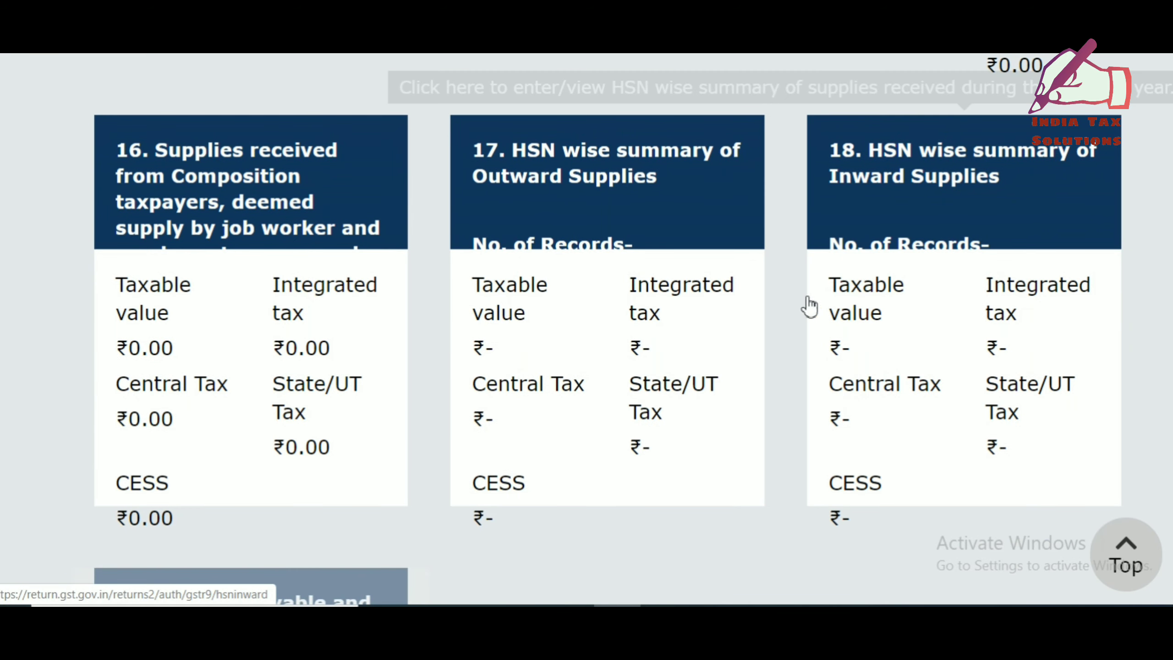
pyautogui.scroll(-8, 824, 310)
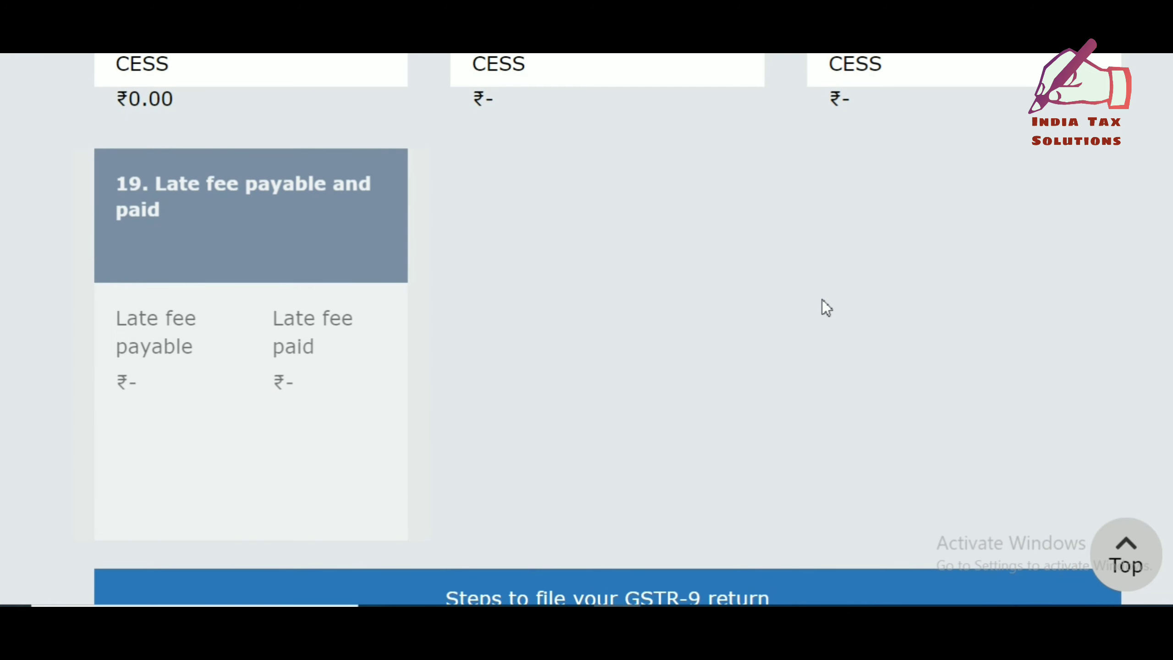
pyautogui.scroll(9, 822, 299)
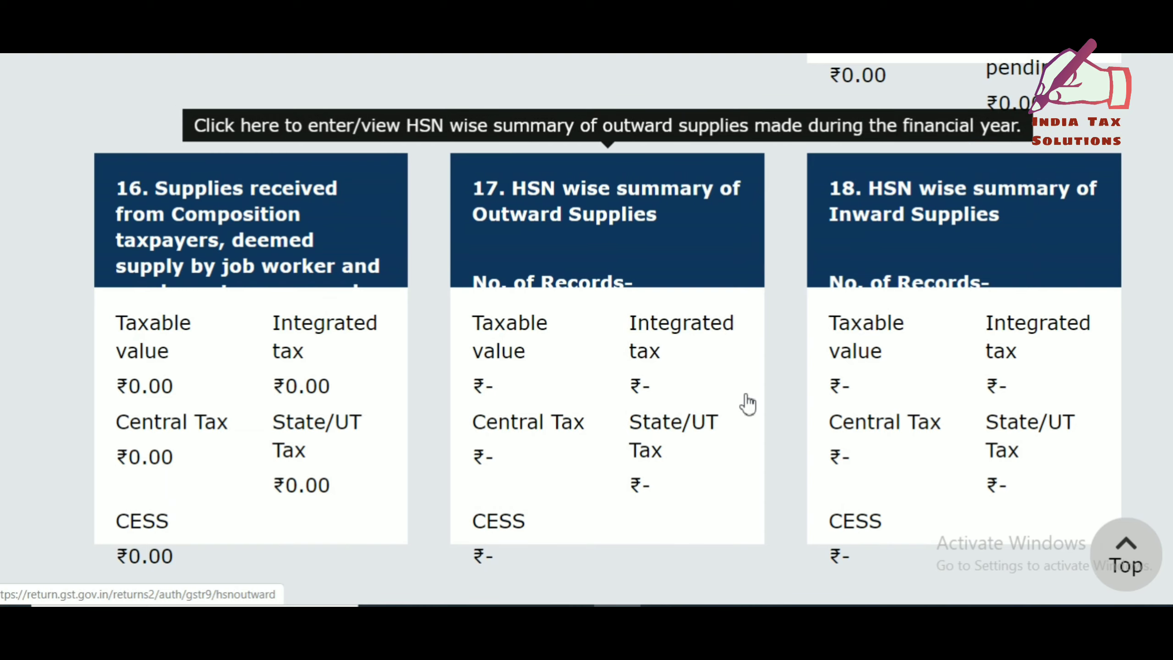
pyautogui.click(890, 326)
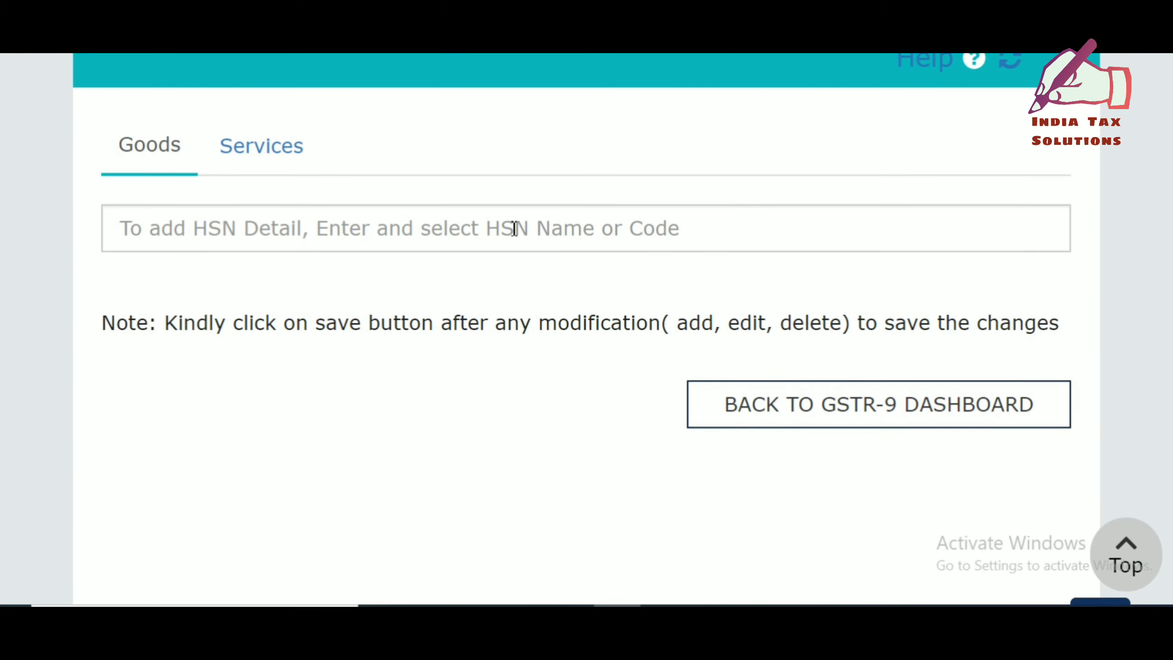
# Start a Goods entry in table 18 by searching HSN 2711 and selecting code 27111100, and review its fields down to CESS.
pyautogui.click(514, 228)
pyautogui.write('2711')
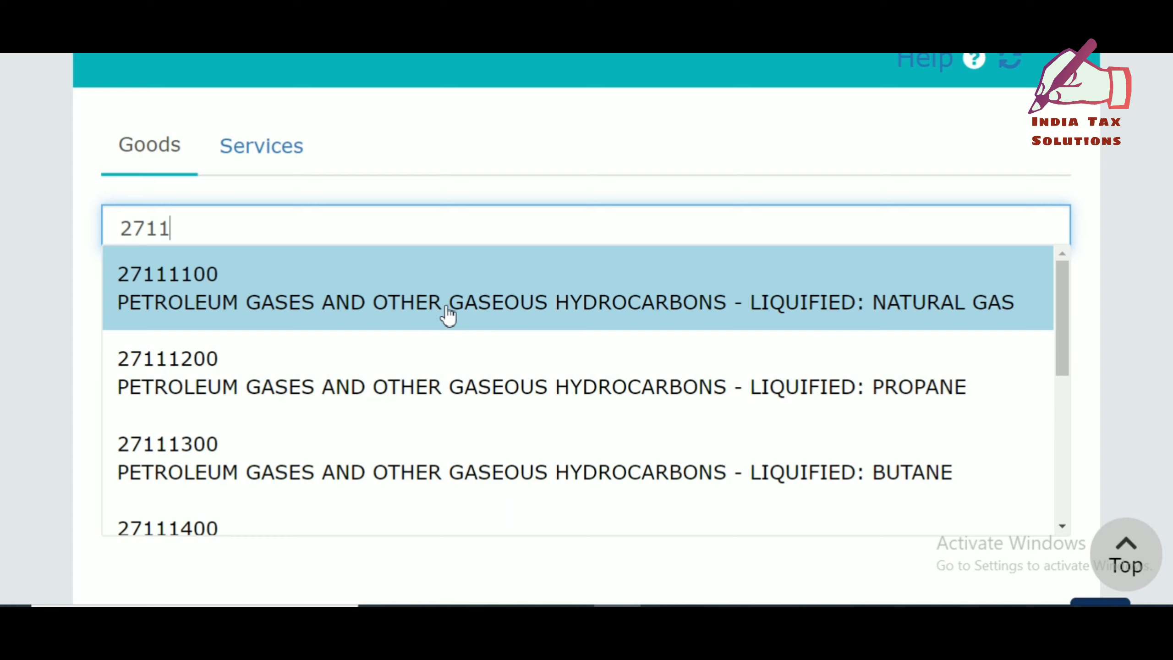
pyautogui.click(455, 306)
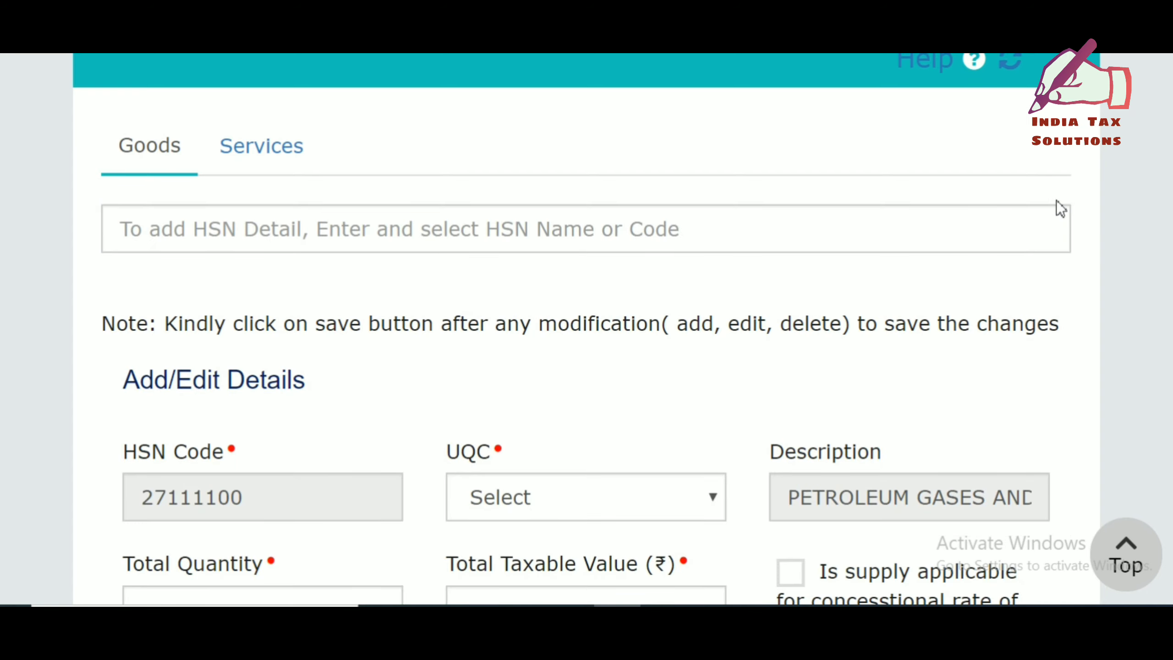
pyautogui.scroll(-5, 1057, 201)
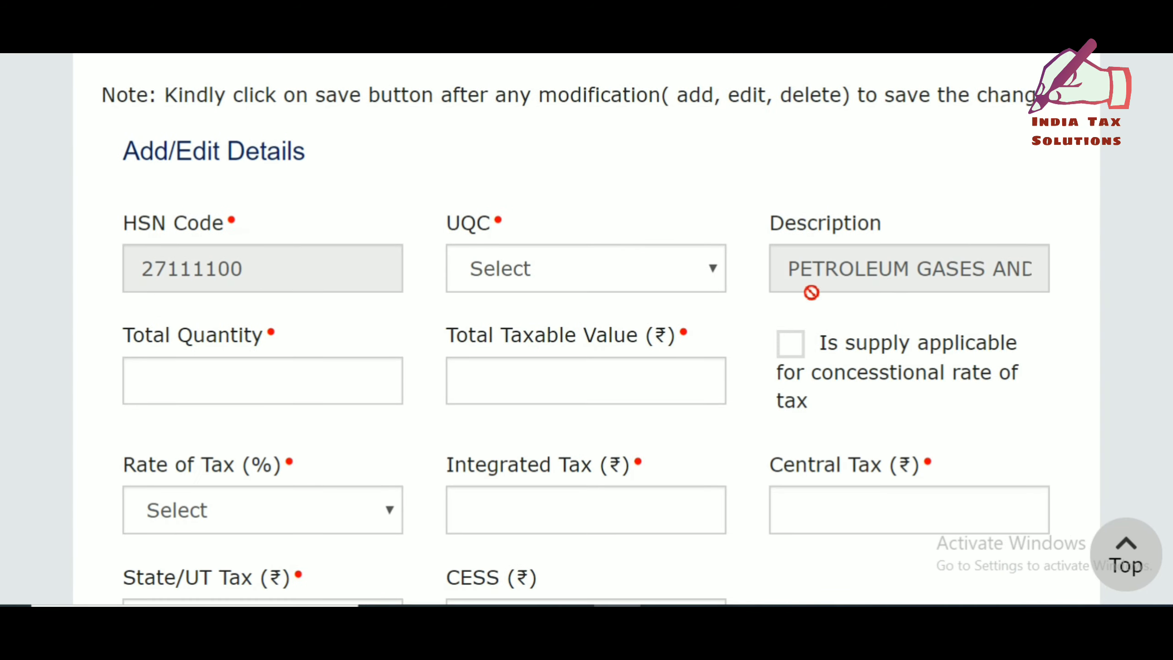
pyautogui.scroll(-8, 730, 454)
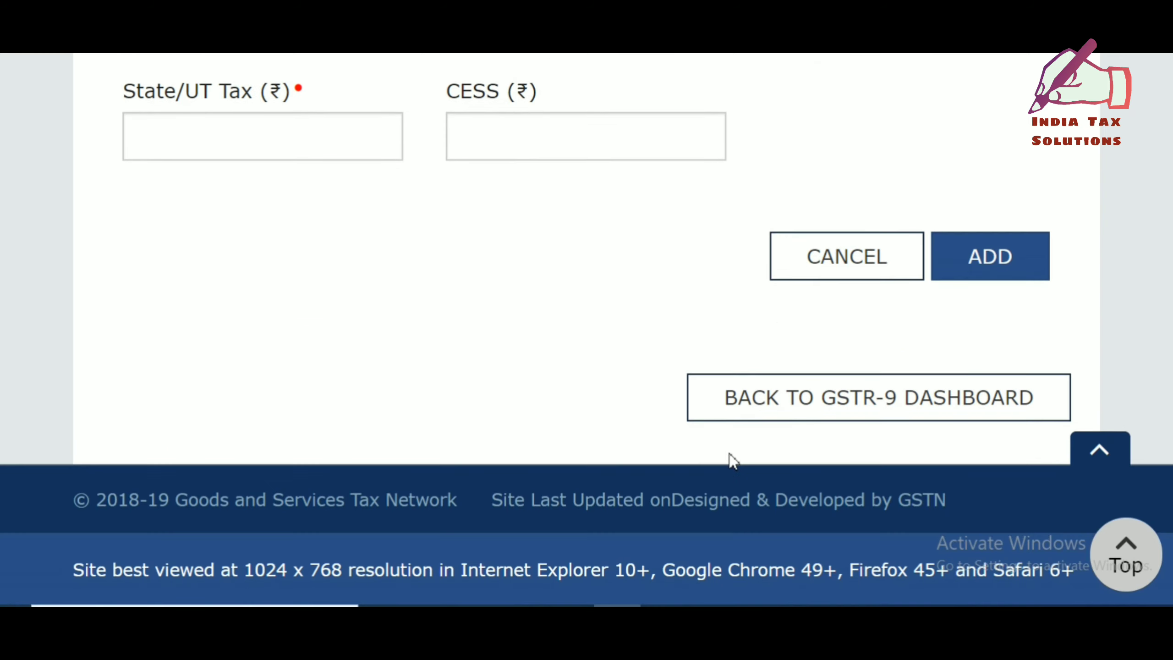
# Cancel the table 18 entry, return to the GSTR-9 dashboard, and review table 19, Late fee payable and paid, and the filing steps.
pyautogui.click(856, 273)
pyautogui.click(858, 265)
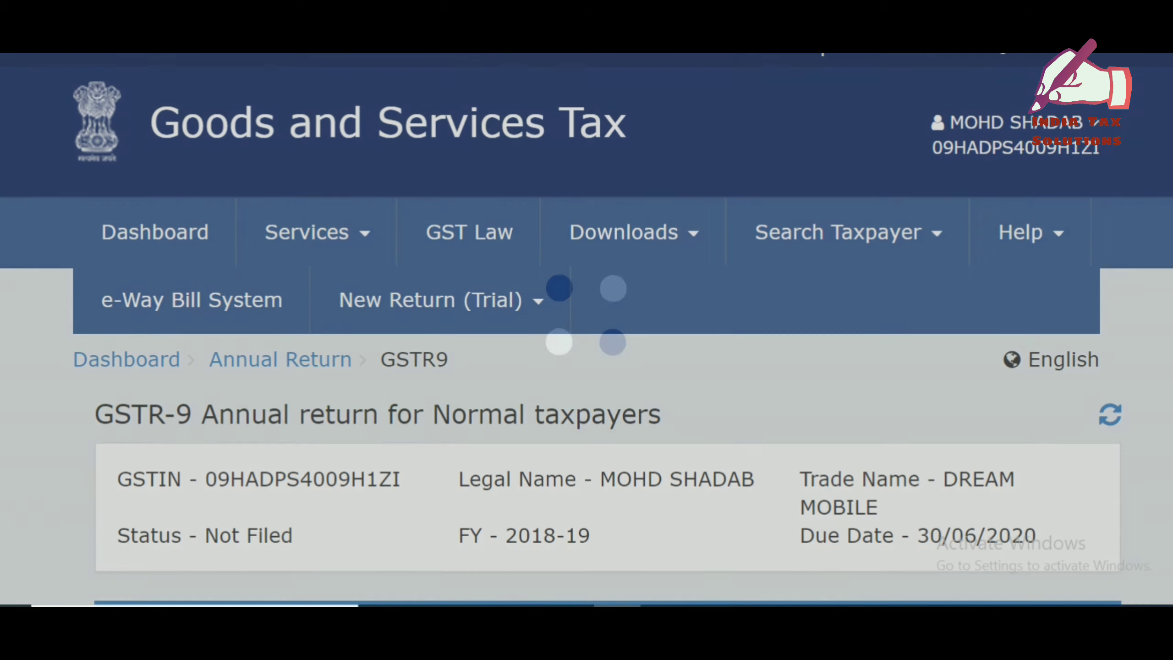
pyautogui.scroll(-20, 587, 329)
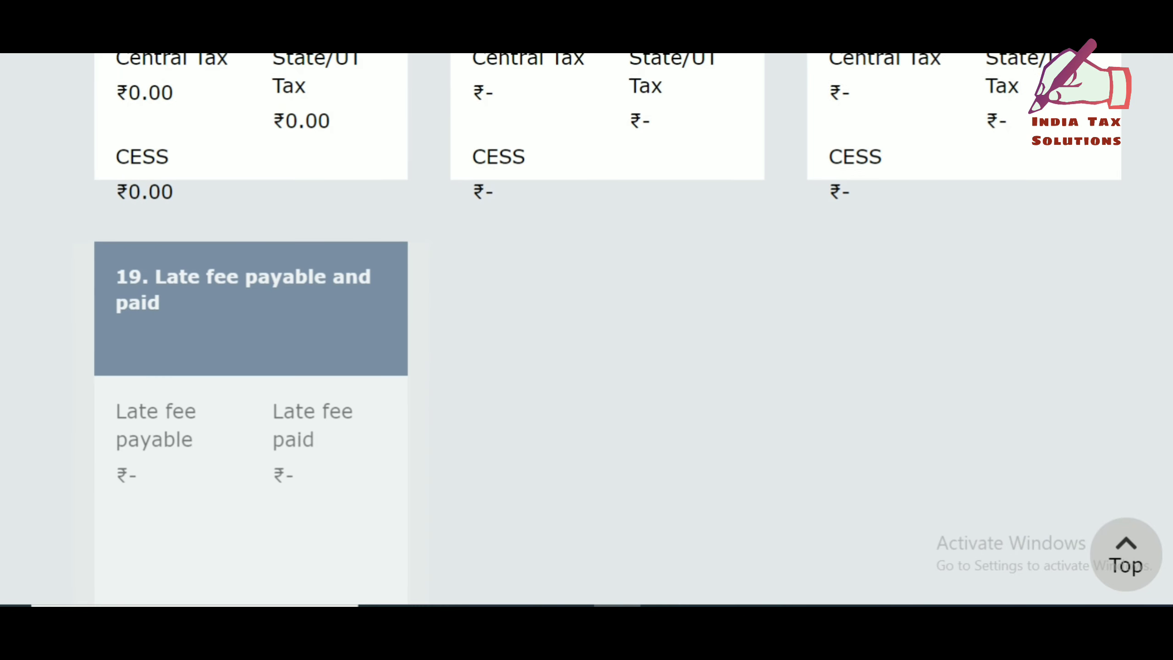
pyautogui.scroll(7, 587, 329)
pyautogui.scroll(-3, 586, 329)
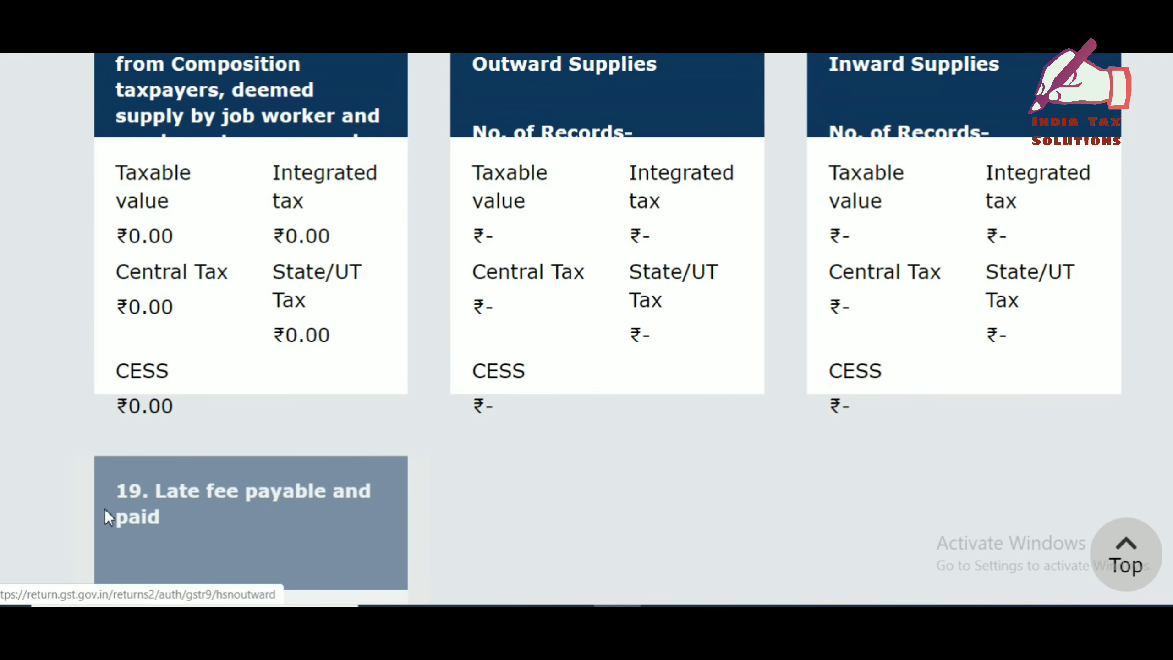
pyautogui.scroll(-5, 161, 525)
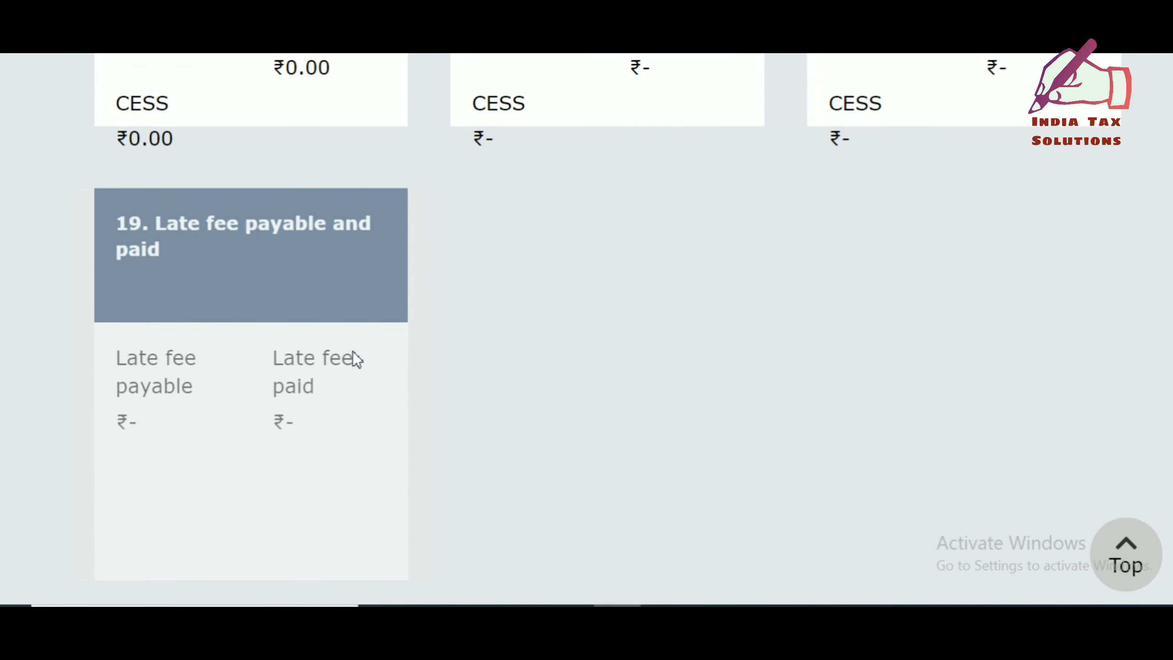
pyautogui.scroll(-6, 353, 352)
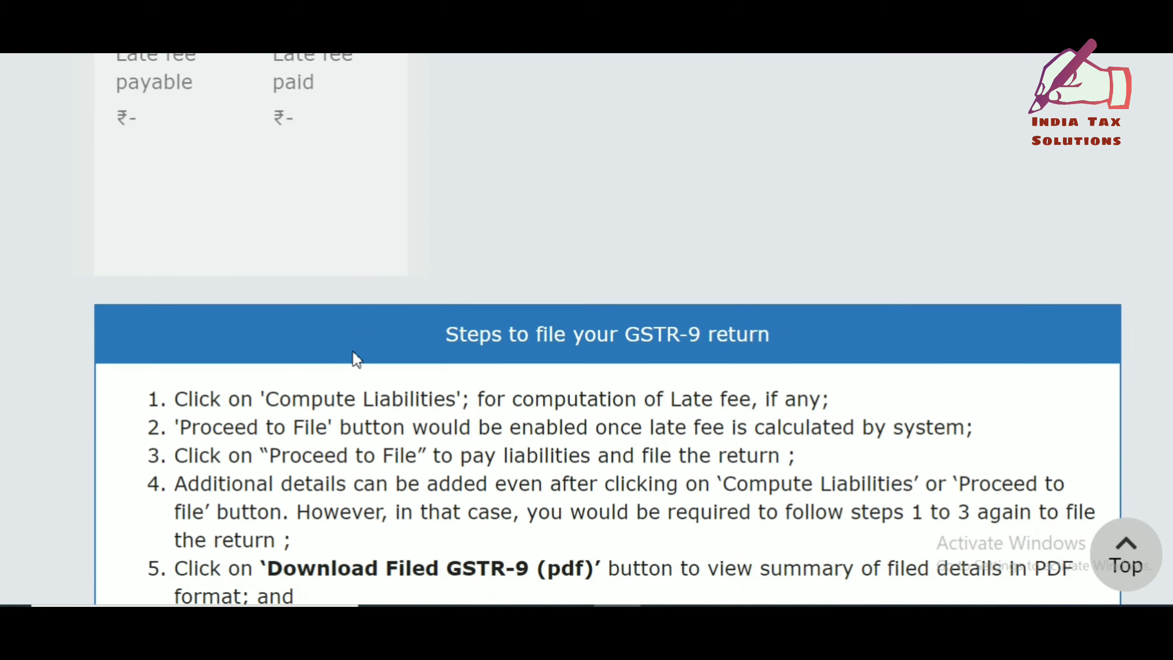
pyautogui.scroll(-10, 353, 351)
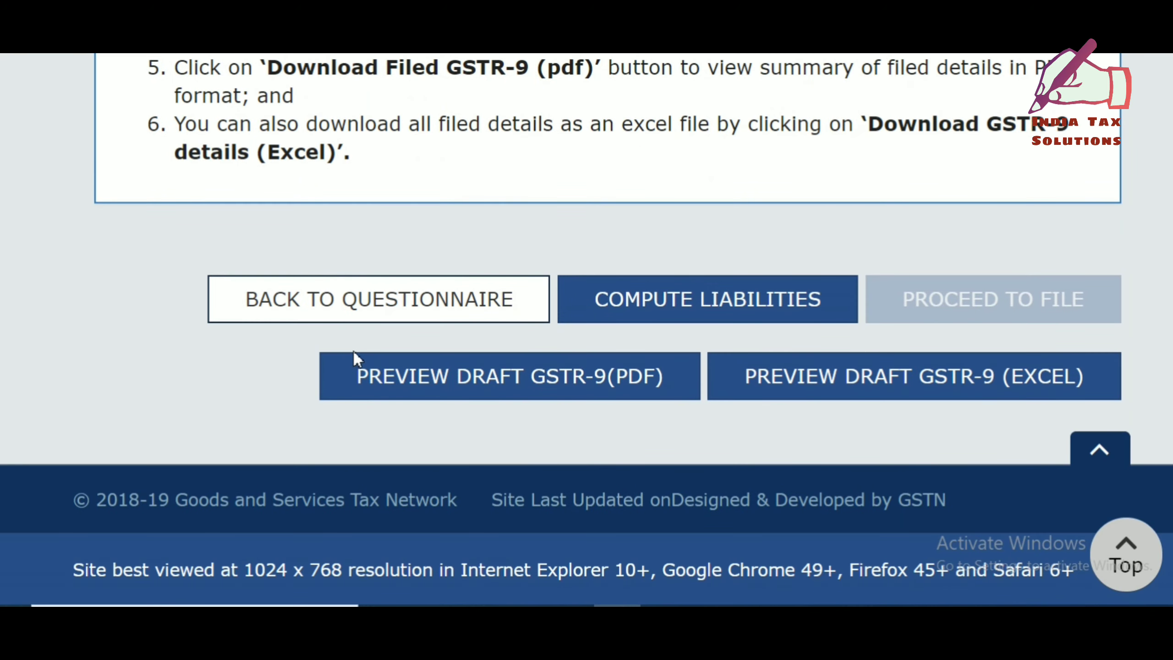
# Compute the liabilities for the GSTR-9 return, refresh its status, and check the filing options at the end of the dashboard.
pyautogui.click(720, 306)
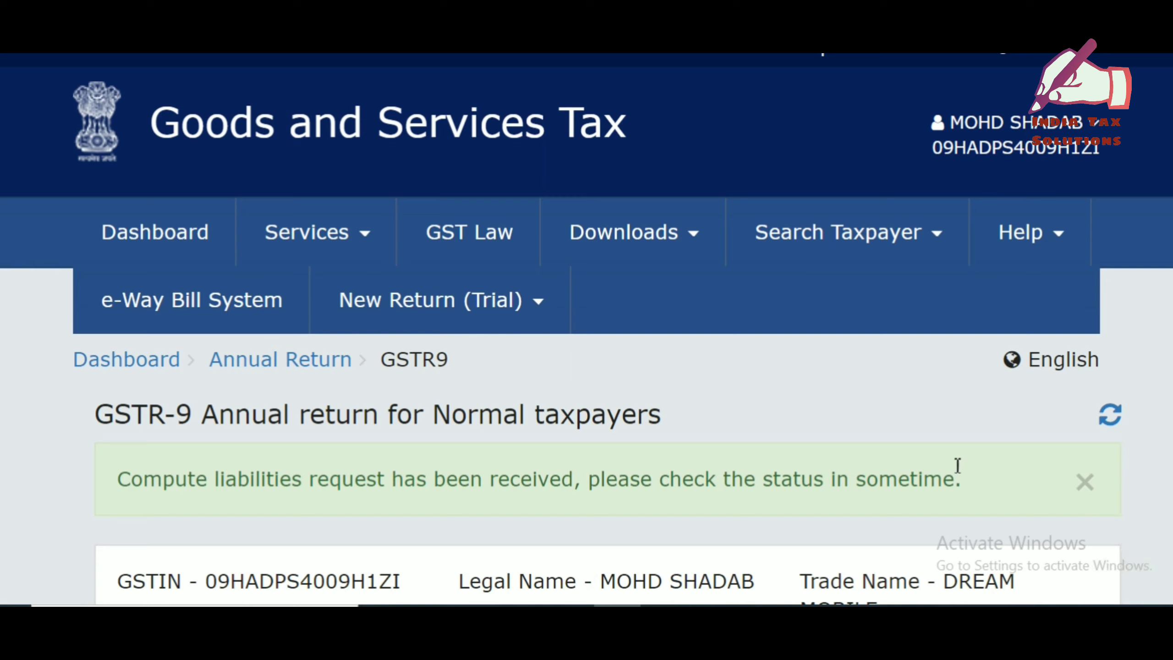
pyautogui.click(1110, 414)
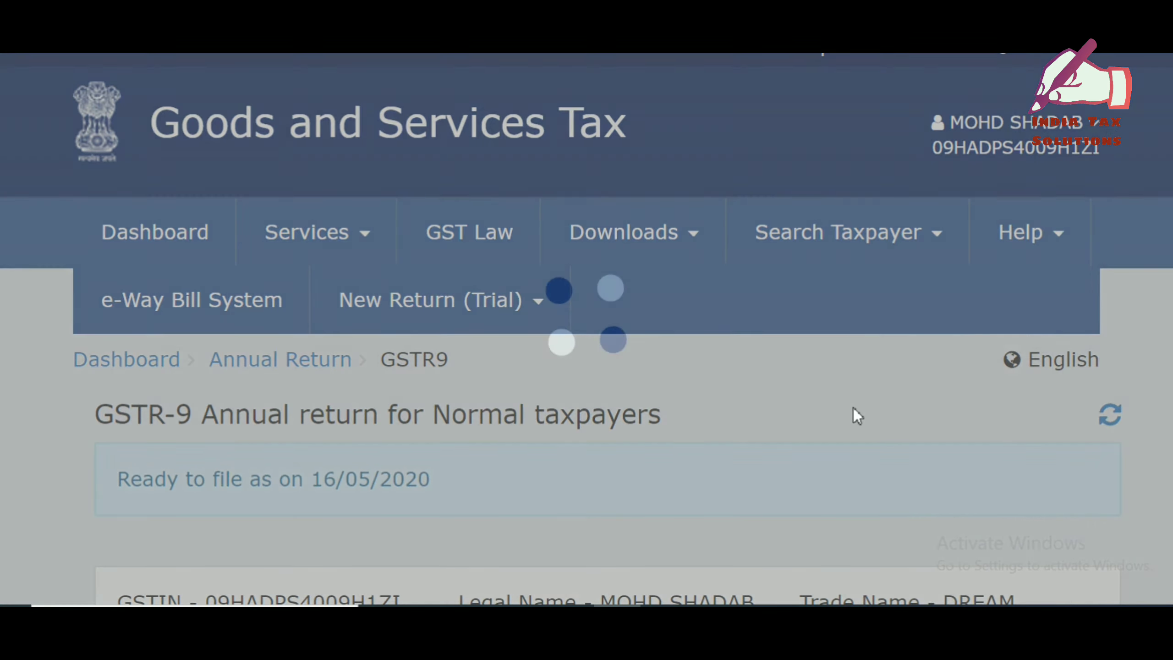
pyautogui.scroll(-10, 853, 406)
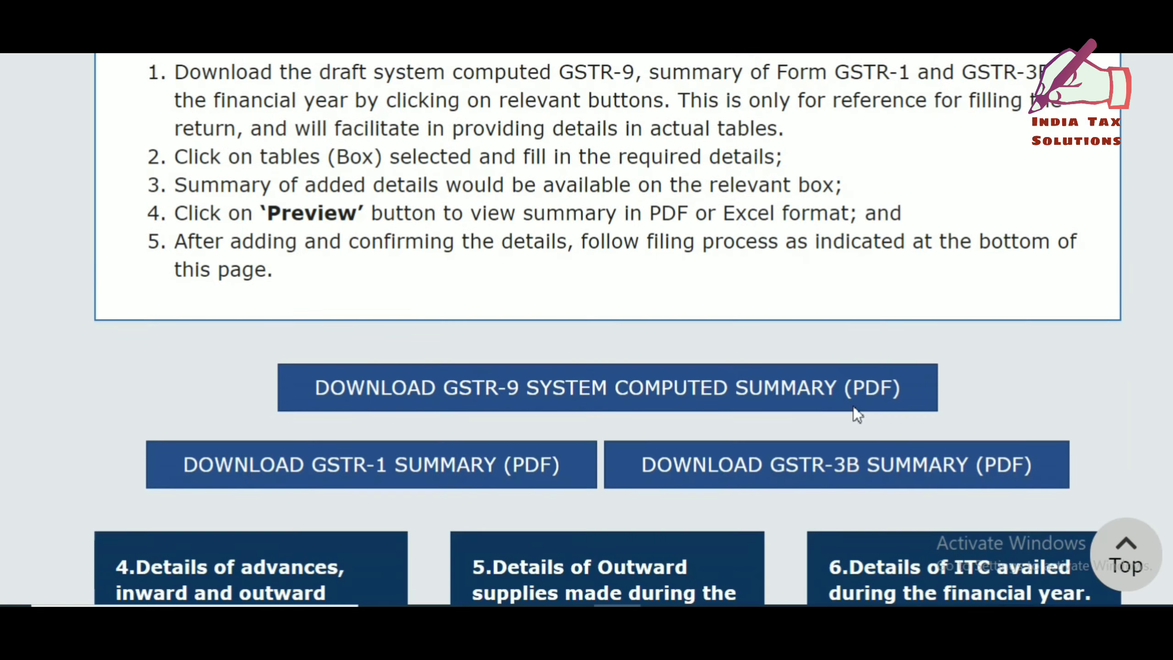
pyautogui.scroll(-15, 856, 416)
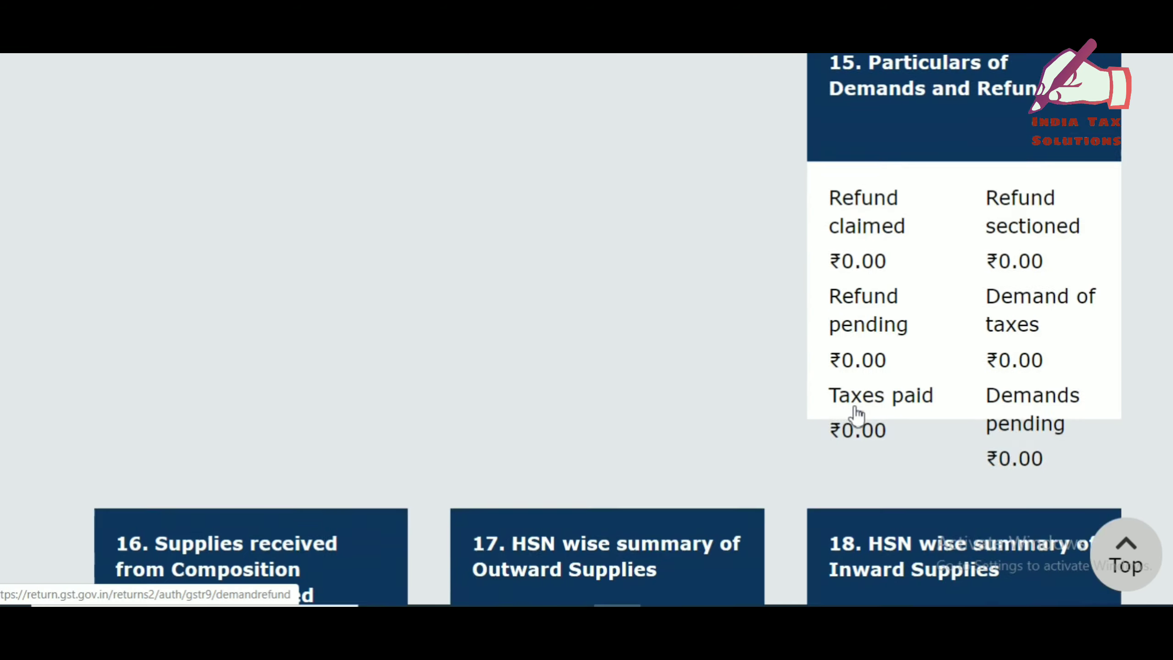
pyautogui.scroll(-10, 856, 416)
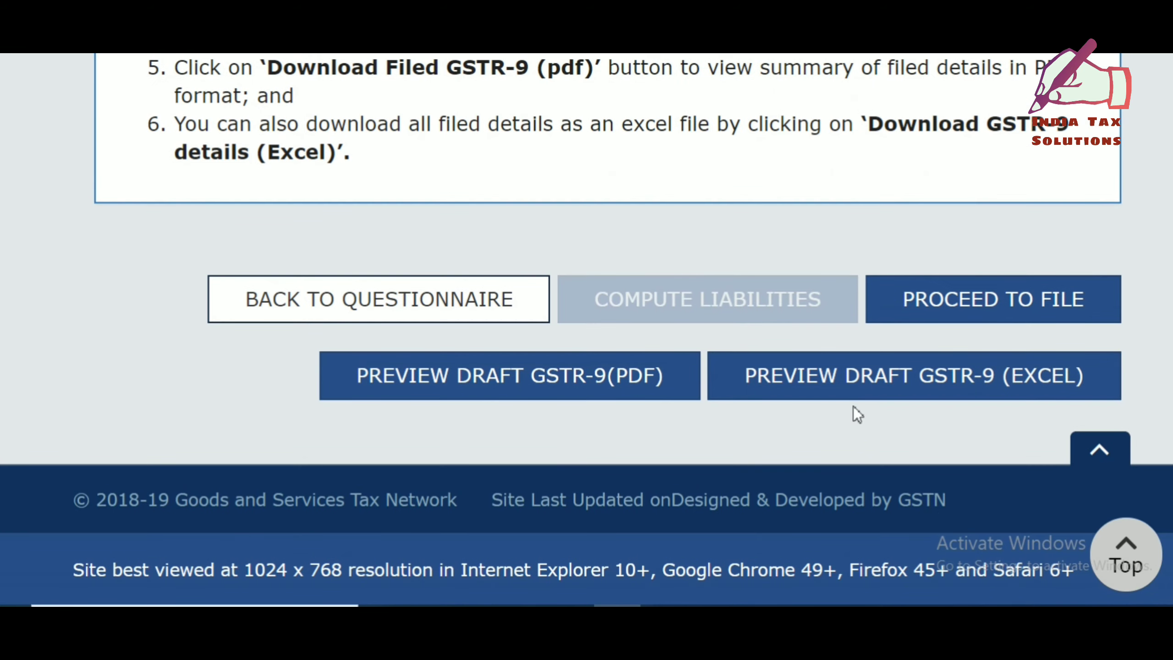